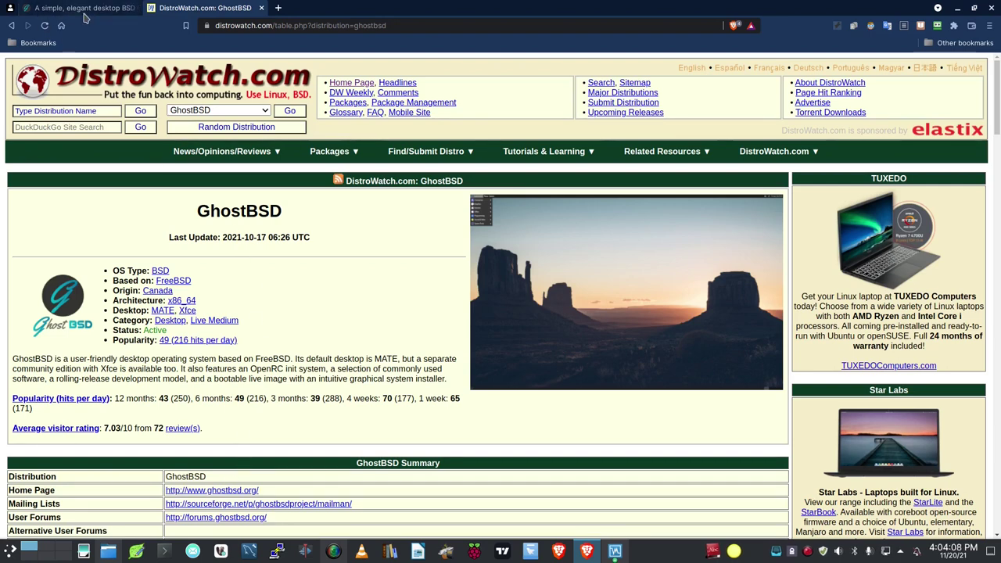
Switch to the open GhostBSD website and look through its home page introduction and latest news
click(40, 9)
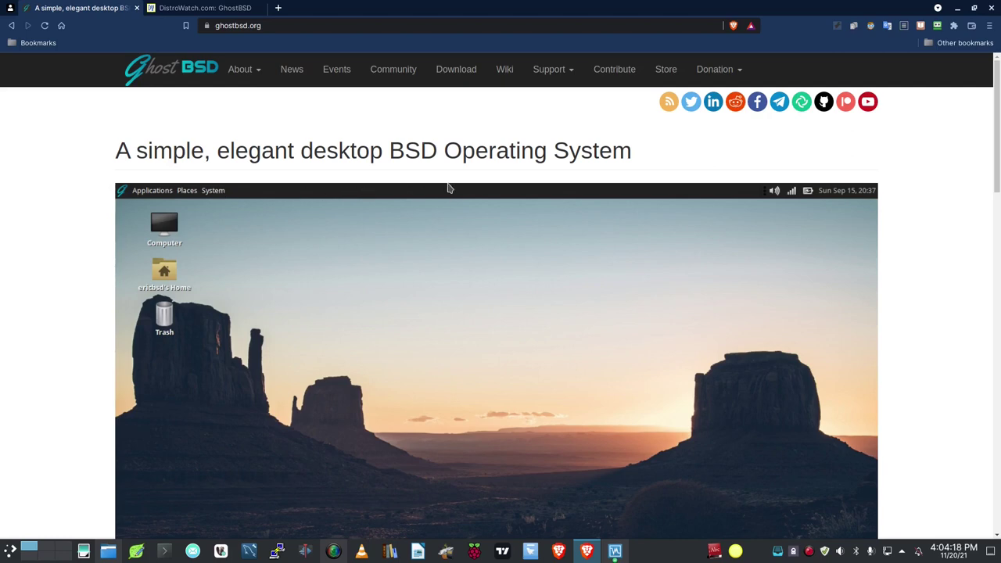
scroll(447, 185, down, 2)
scroll(455, 197, up, 2)
scroll(448, 205, down, 3)
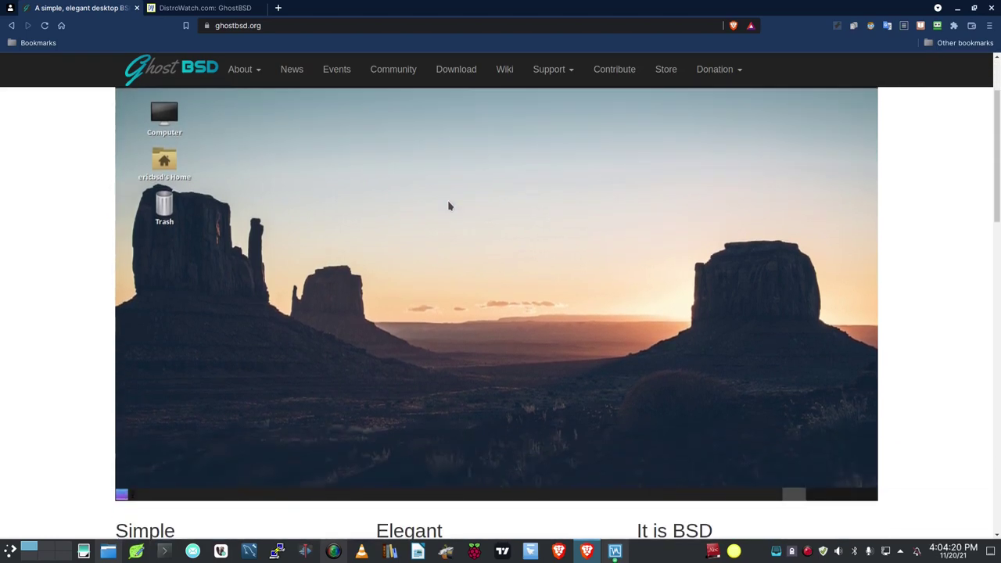
scroll(449, 207, down, 4)
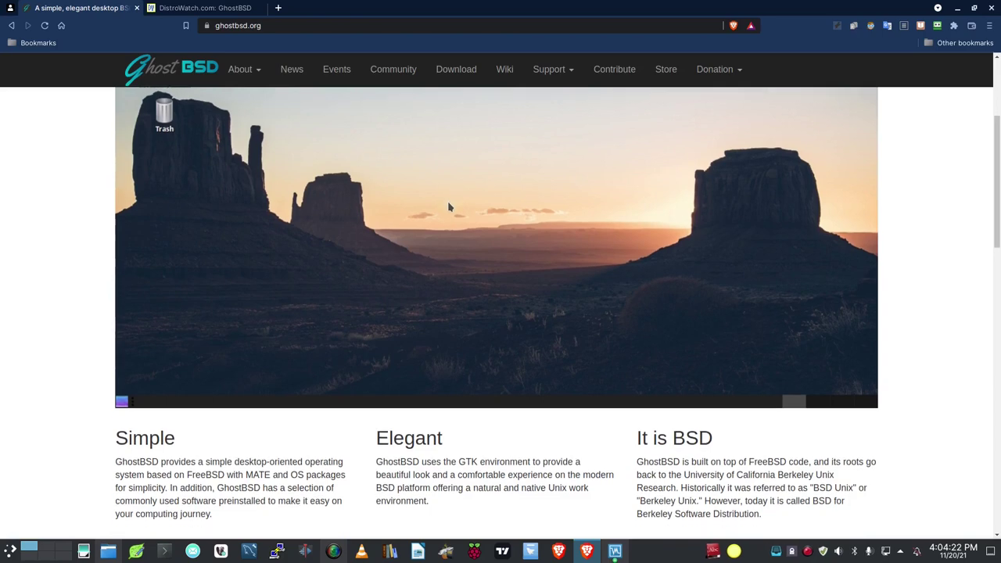
scroll(449, 209, down, 1)
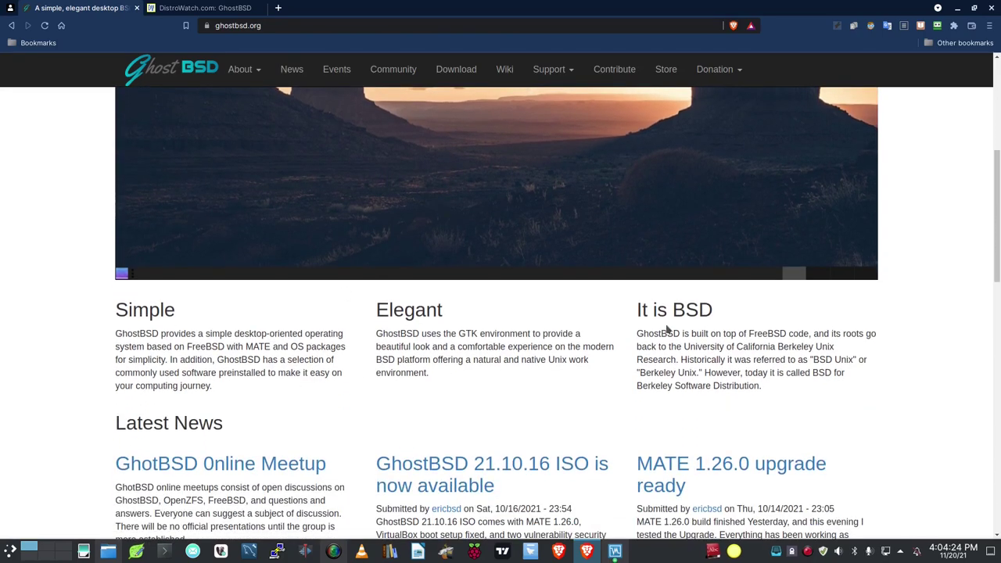
scroll(709, 317, down, 2)
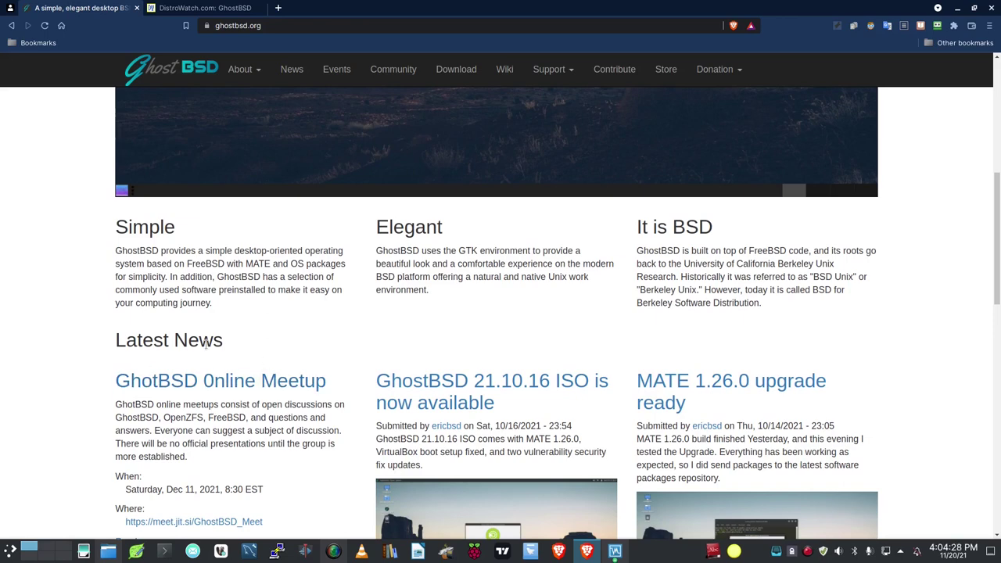
scroll(336, 328, down, 2)
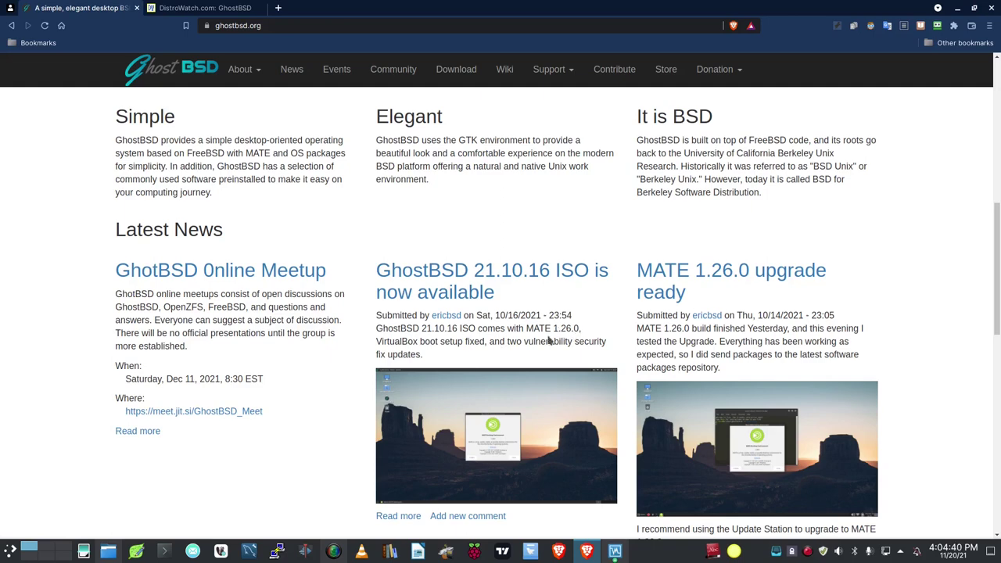
scroll(521, 328, down, 3)
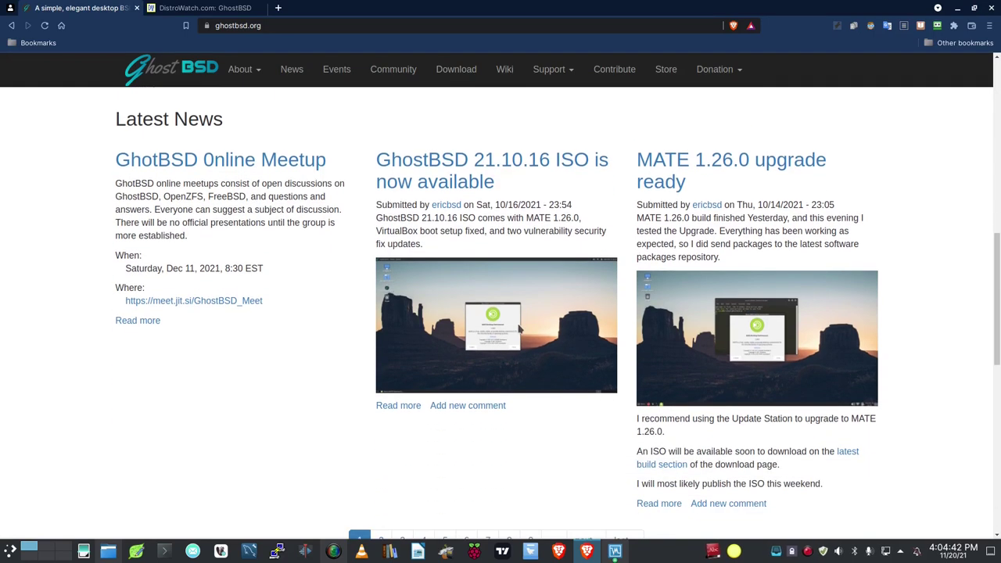
scroll(502, 329, up, 3)
scroll(502, 328, up, 5)
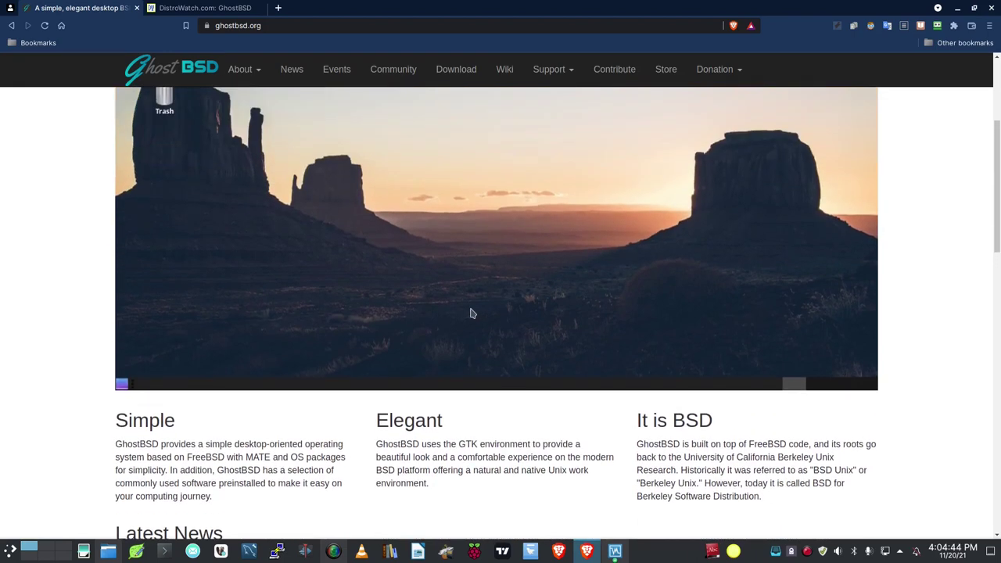
Review the home page again from the Simple, Elegant and It is BSD sections down to the Partners area
scroll(553, 258, down, 4)
drag(550, 178, 661, 369)
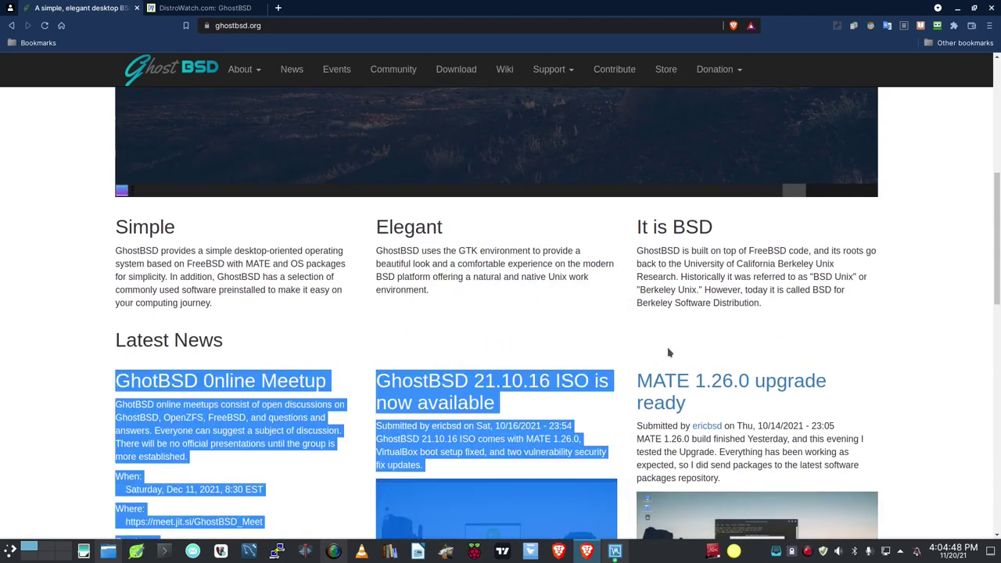
drag(518, 480, 530, 439)
scroll(528, 440, down, 4)
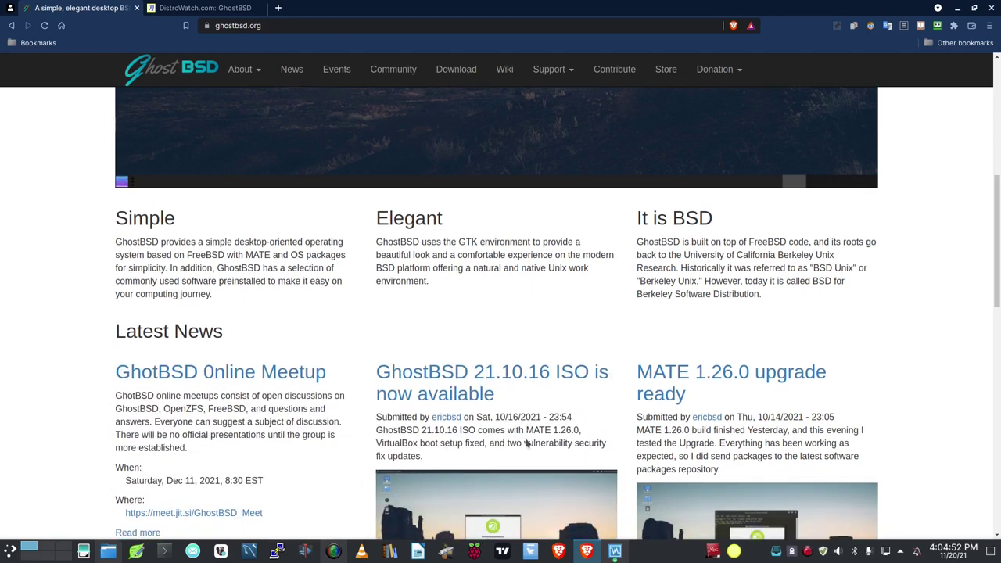
scroll(522, 438, down, 3)
scroll(516, 436, up, 3)
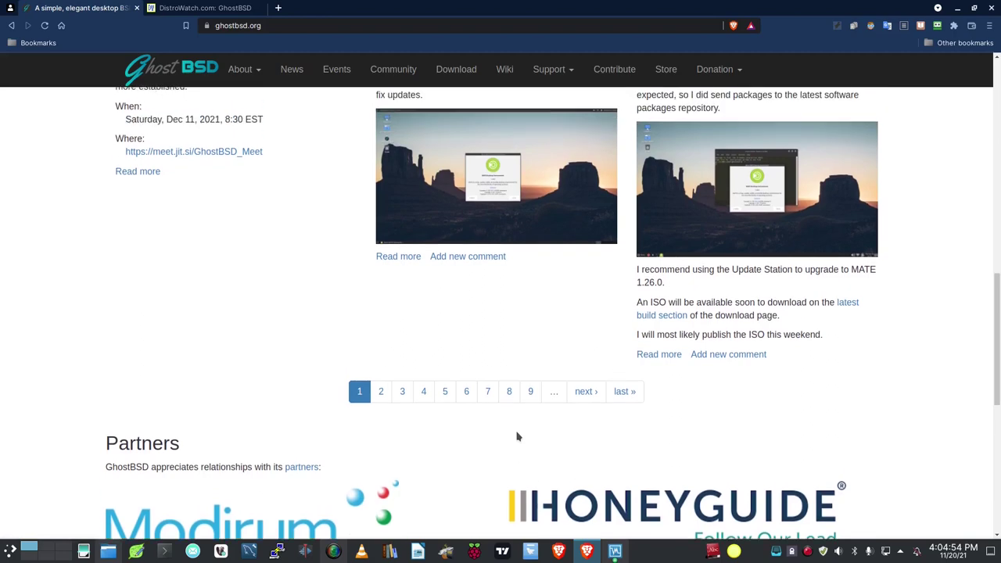
scroll(473, 456, up, 7)
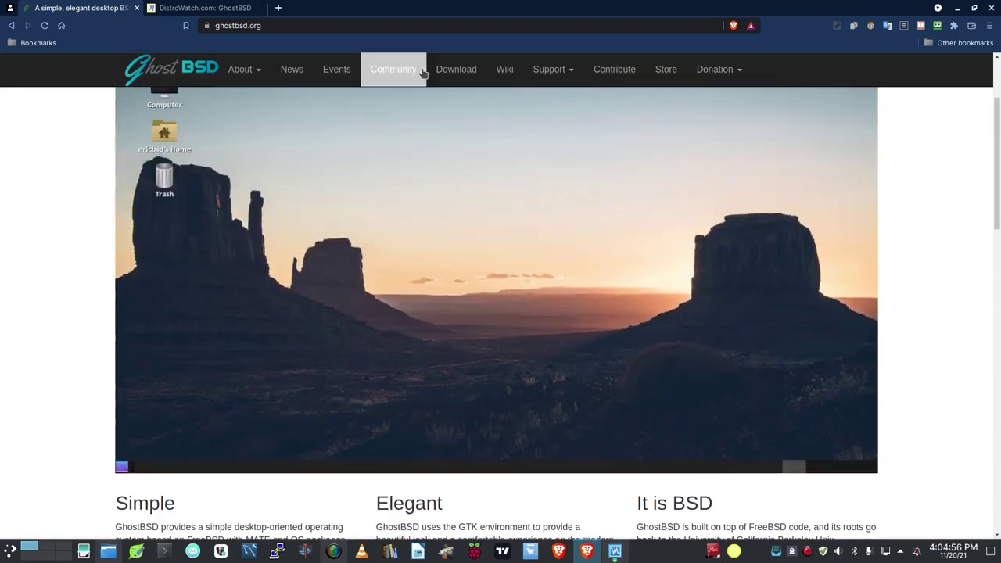
Open the GhostBSD download page and review the official image, latest builds, community images and minimum system requirements
click(455, 69)
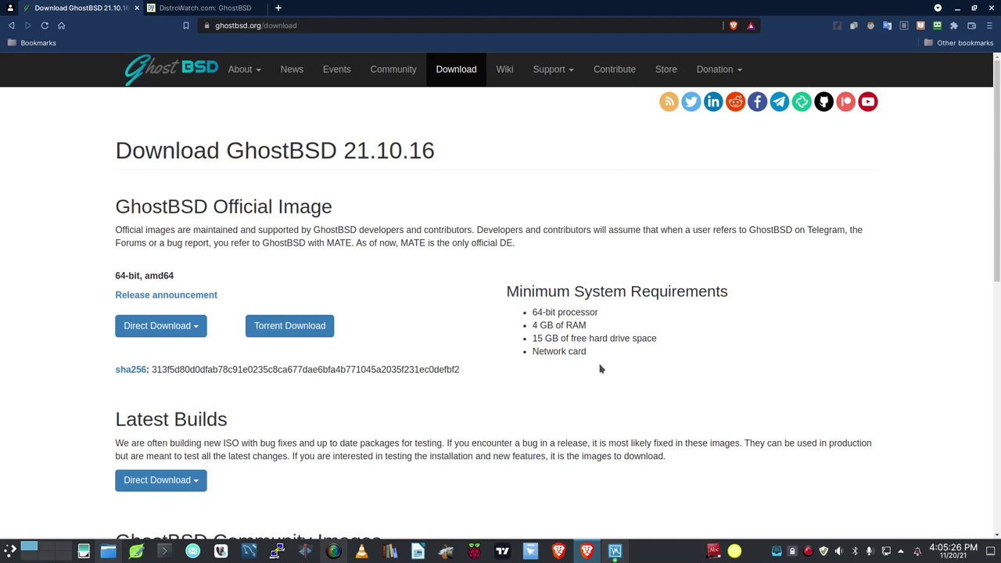
scroll(406, 407, down, 3)
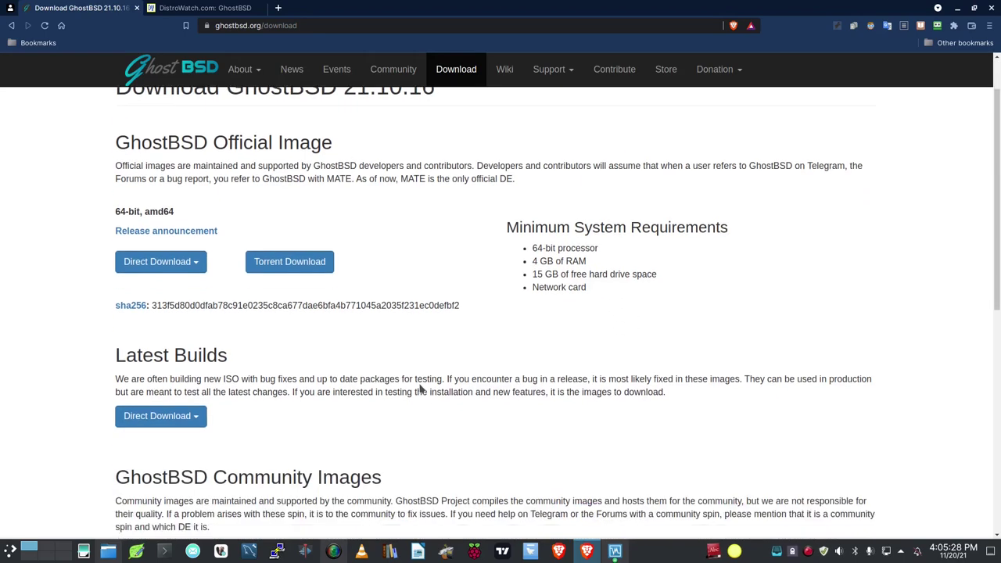
scroll(235, 373, up, 2)
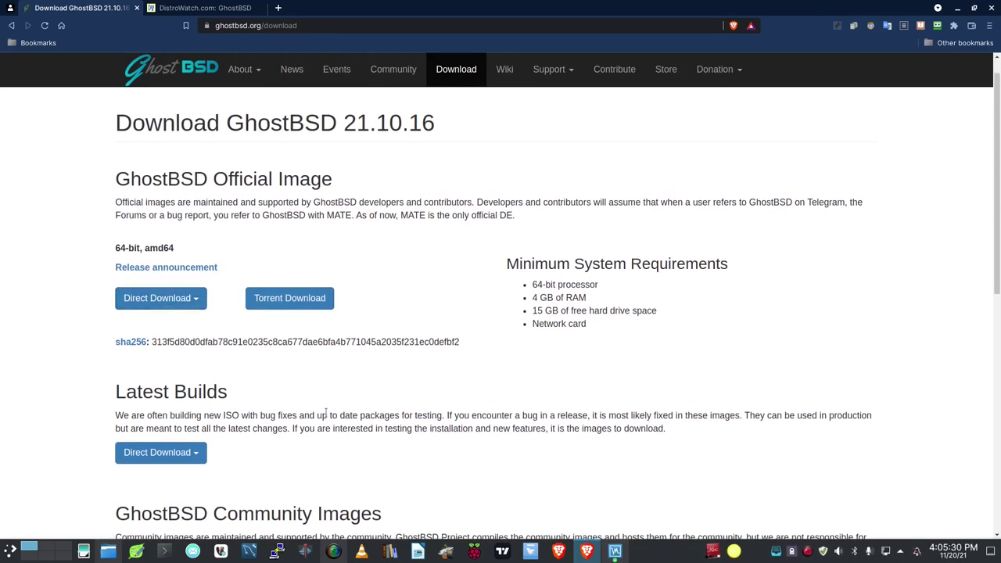
scroll(380, 398, down, 3)
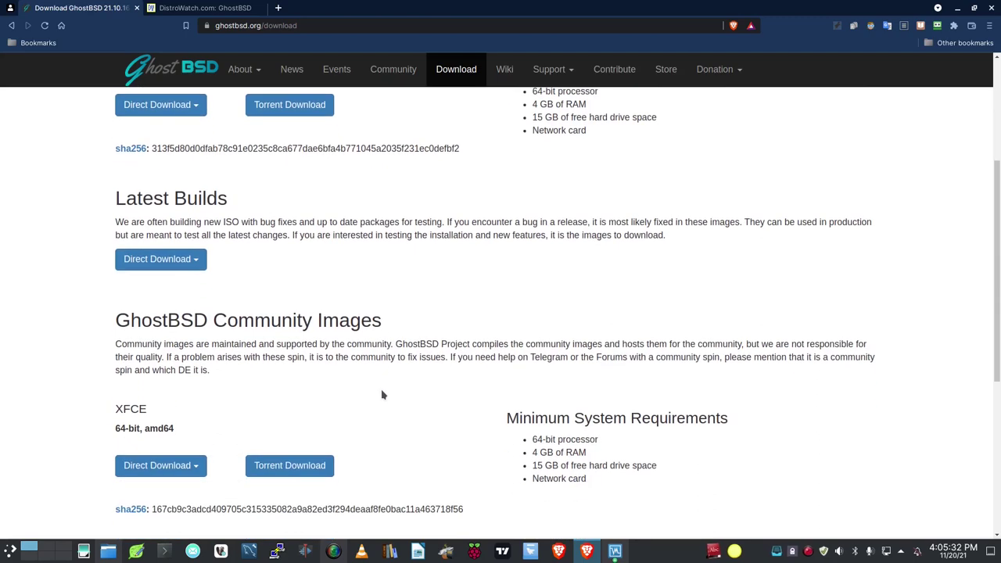
scroll(380, 394, up, 3)
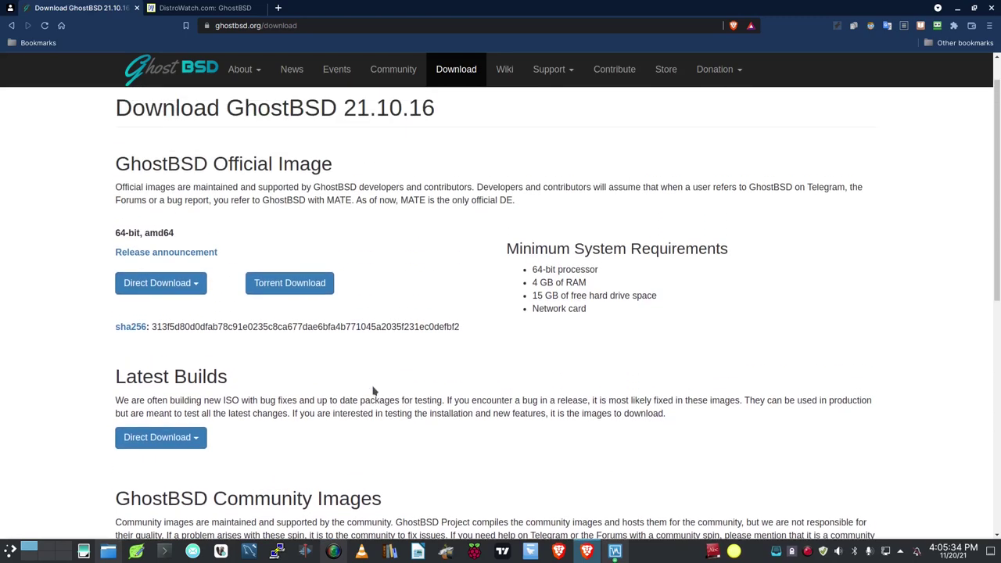
scroll(372, 391, up, 1)
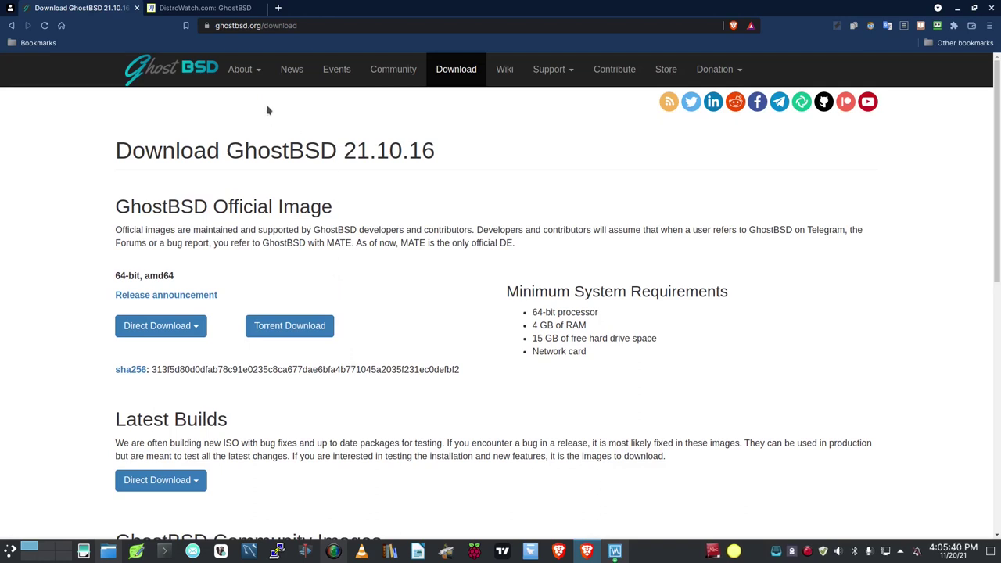
Open the About page for the GhostBSD project and look over its overview, goal, origins and licensing sections
click(240, 71)
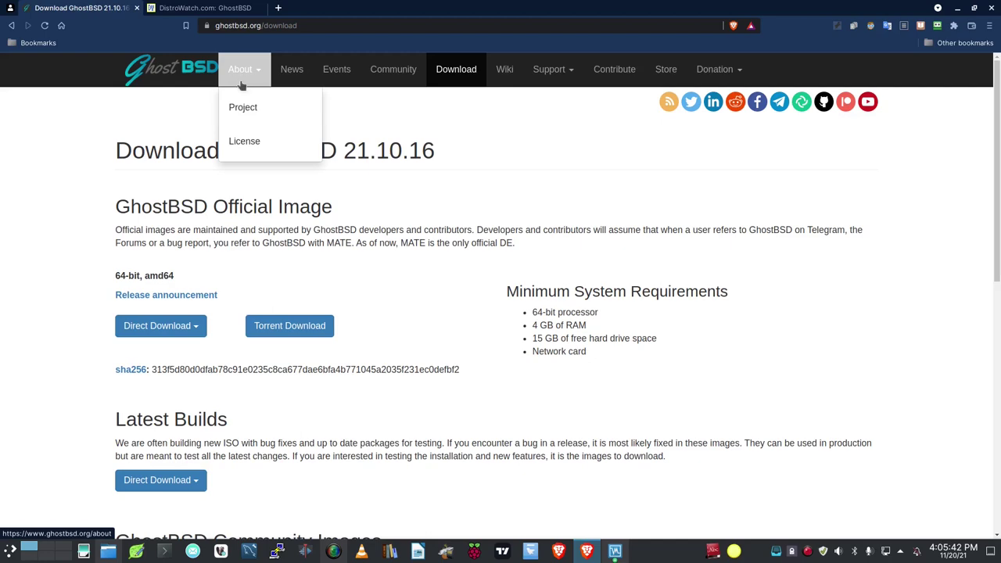
click(243, 103)
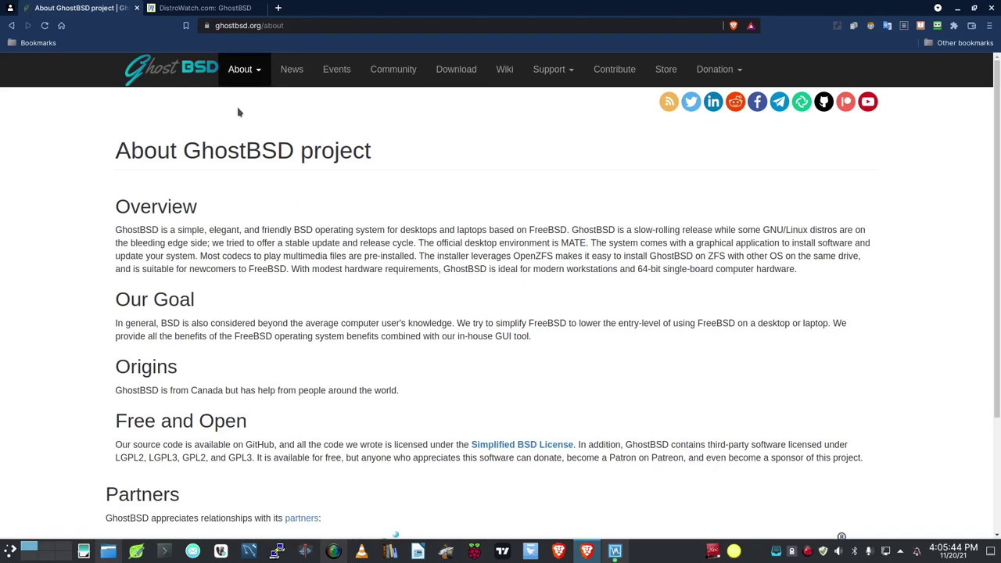
scroll(210, 348, down, 2)
scroll(254, 334, up, 2)
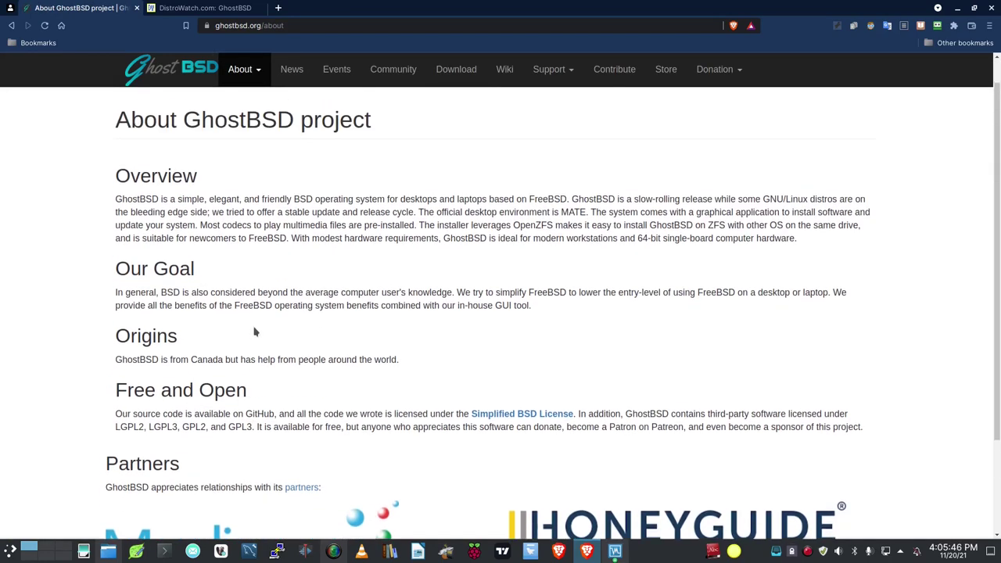
Open the GhostBSD news page and look over the latest entries
click(292, 80)
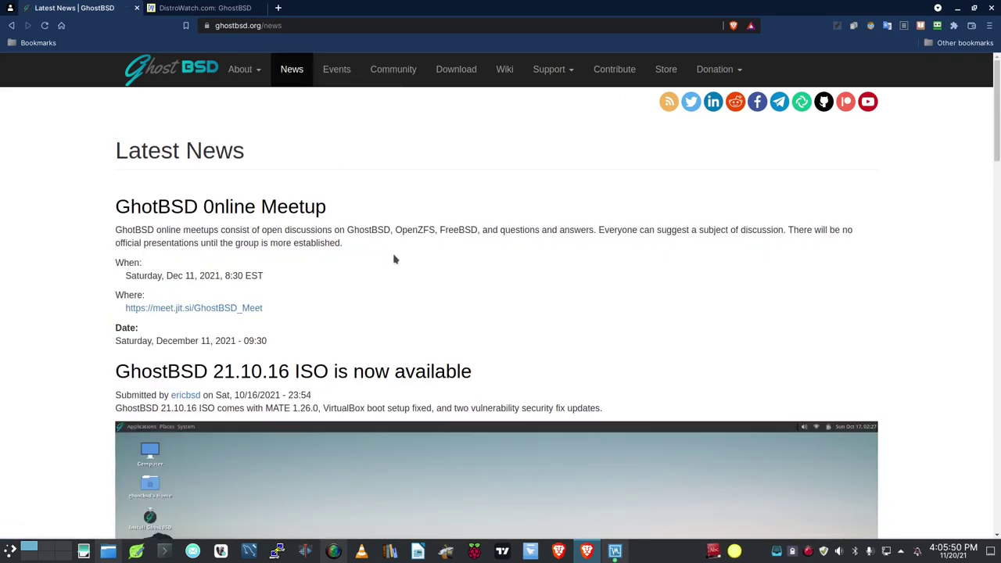
scroll(395, 262, down, 2)
scroll(391, 269, down, 1)
scroll(389, 273, up, 2)
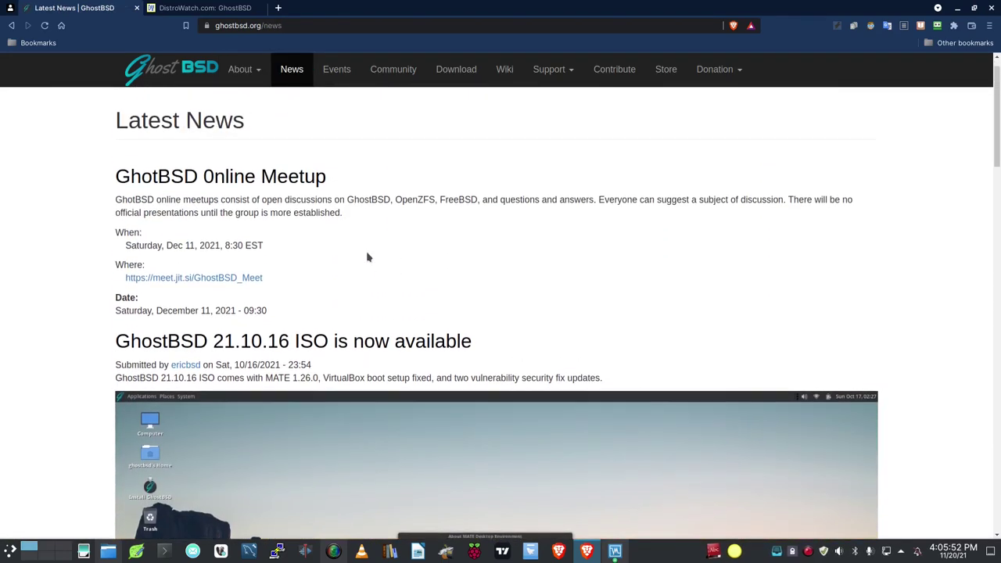
Open the GhostBSD events page and look over the month view of the event calendar
click(328, 68)
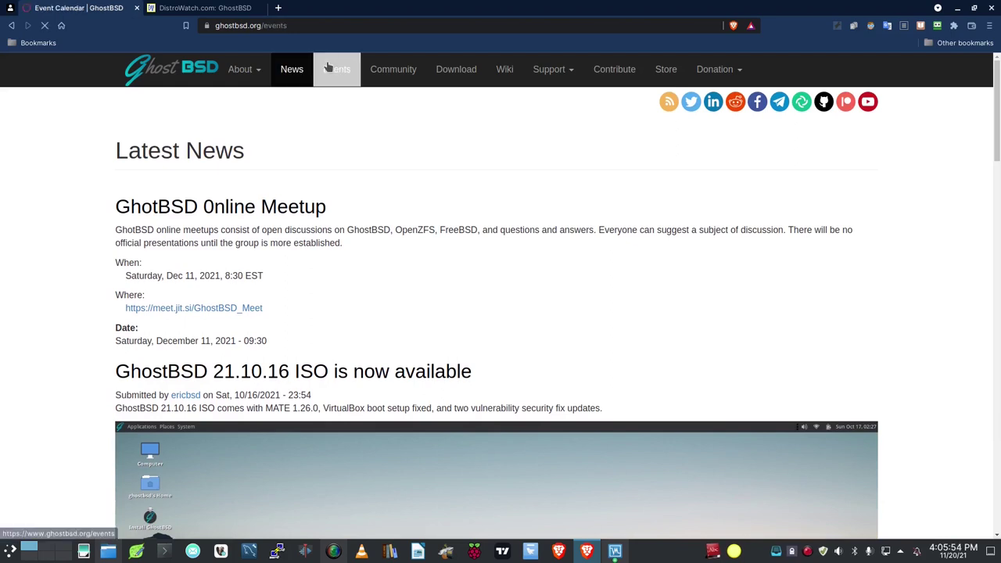
scroll(332, 336, down, 1)
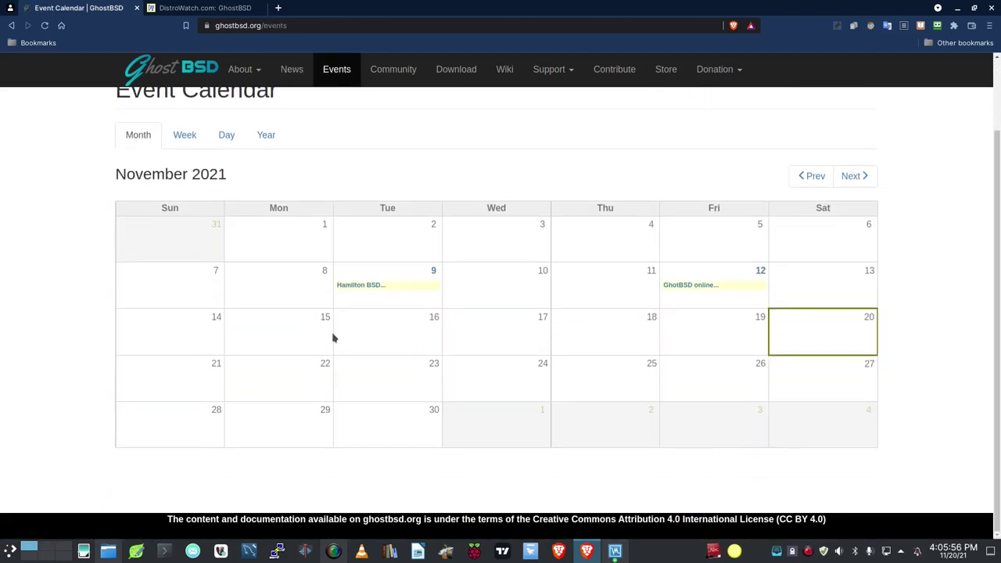
scroll(335, 335, up, 1)
Visit the GhostBSD community forums and the wiki, returning to the event calendar after each
click(408, 69)
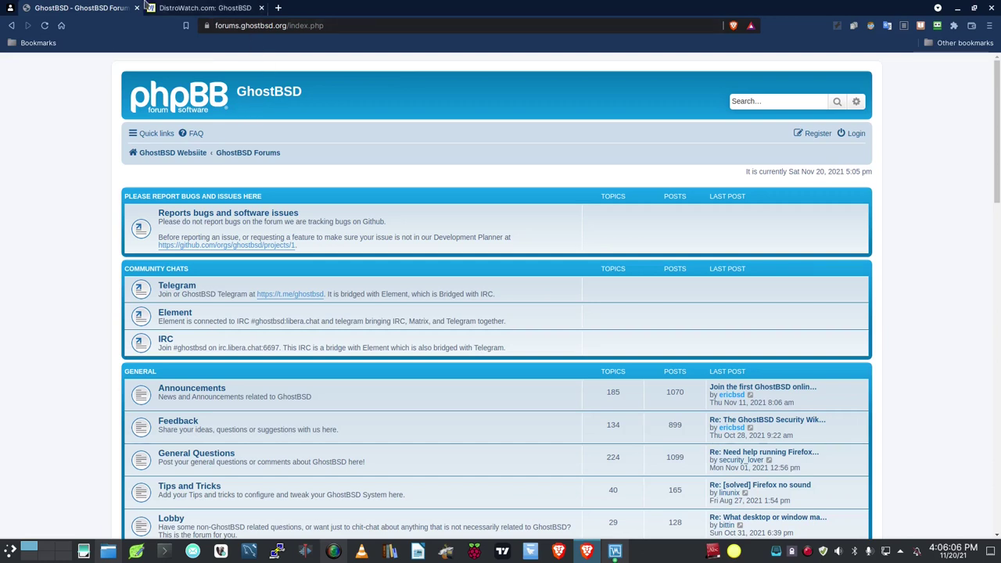
click(11, 25)
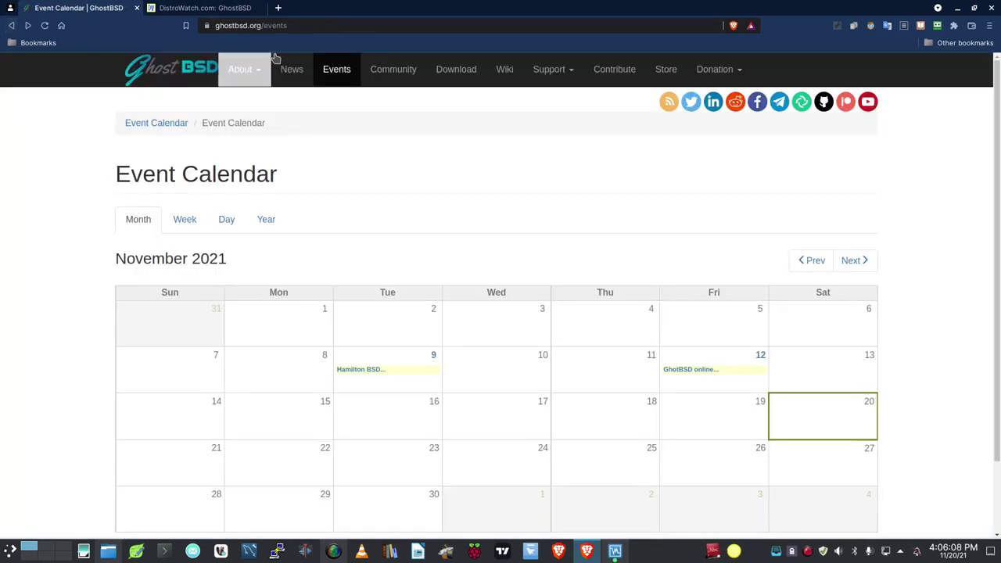
click(505, 72)
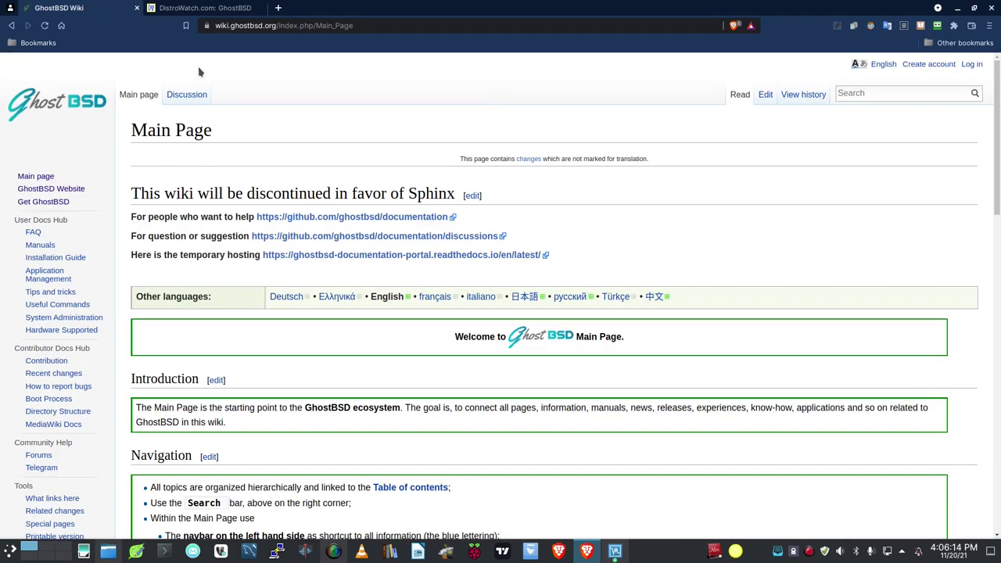
click(12, 27)
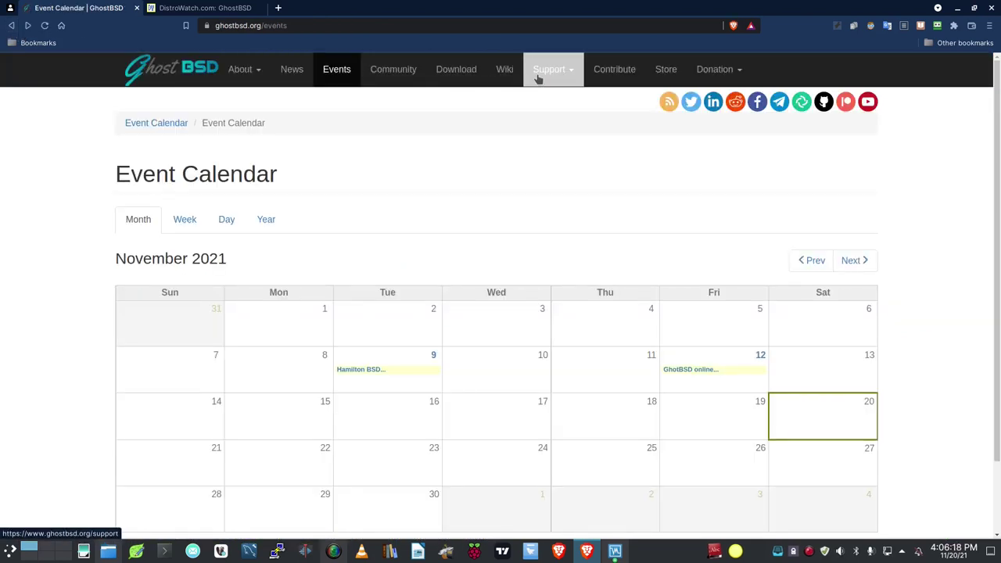
Show the site's Support options and open the Contribute page
mouse_move(538, 73)
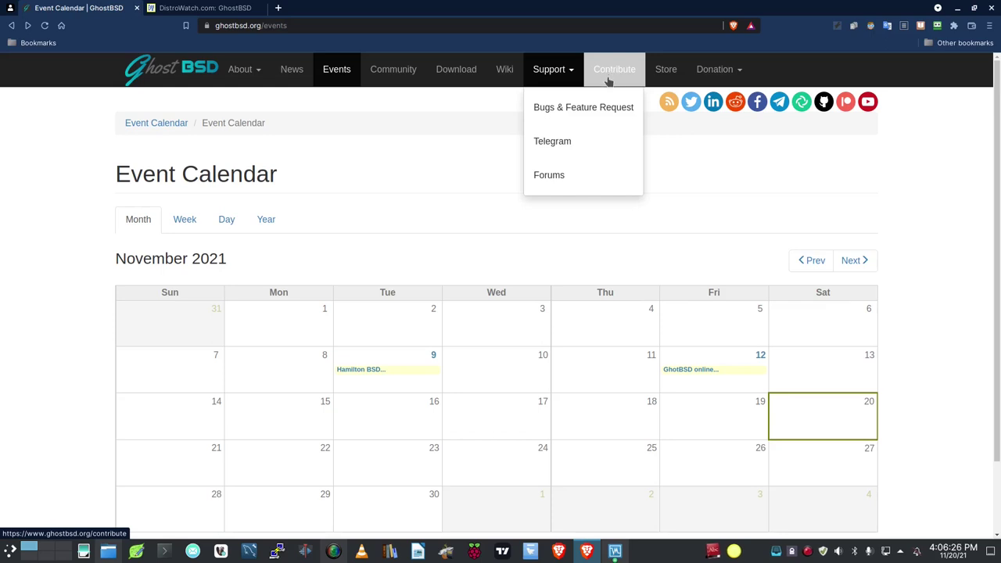
click(630, 69)
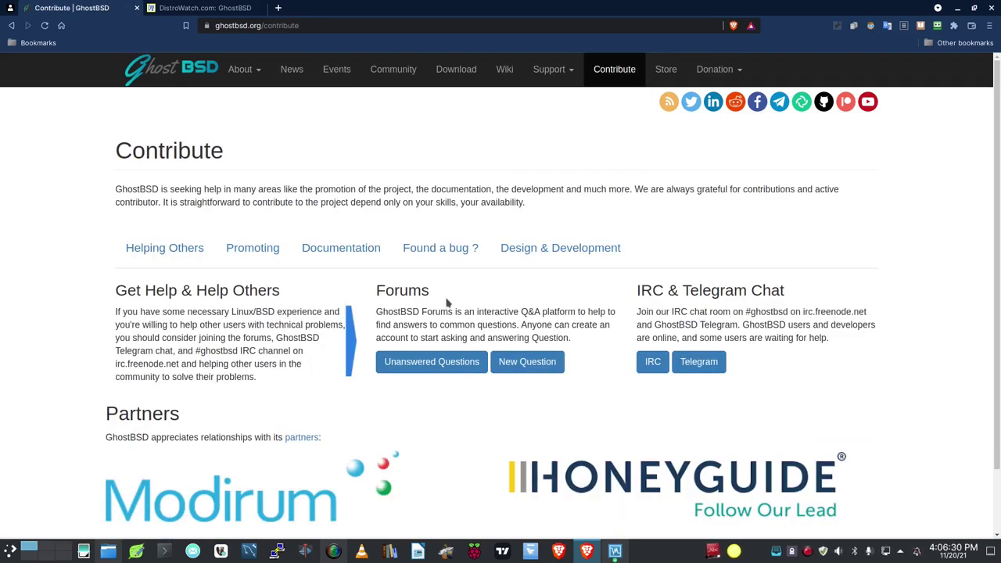
Open the GhostBSD Store page, look through its Redbubble and Zazzle sections, and show the Donation options
click(674, 63)
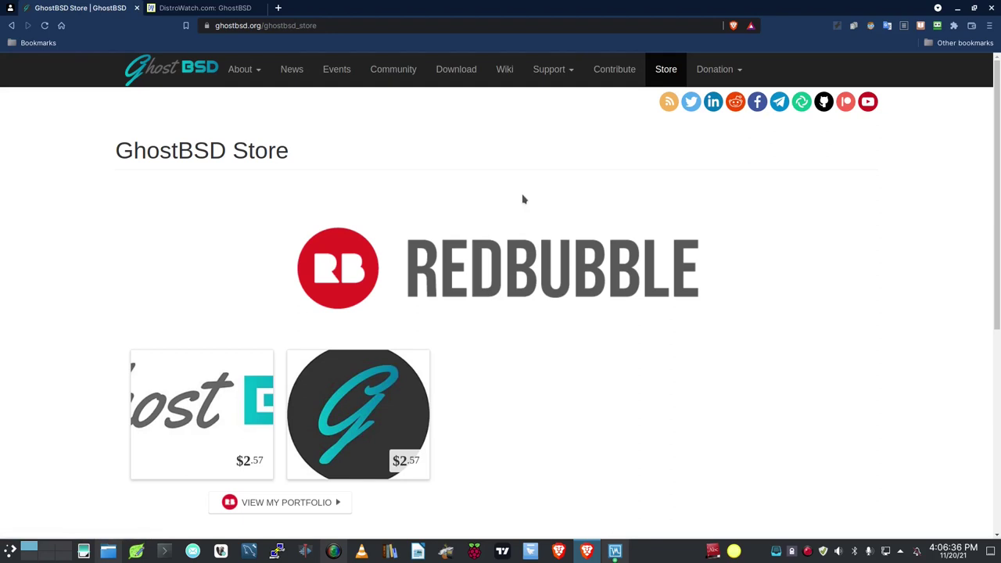
scroll(559, 325, down, 3)
scroll(560, 327, down, 6)
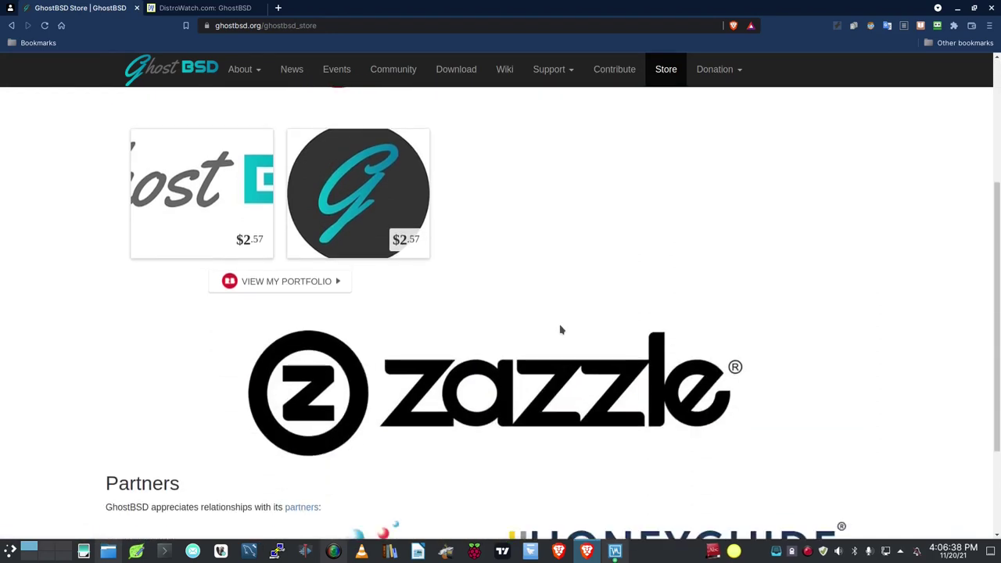
scroll(556, 327, up, 3)
scroll(504, 329, up, 2)
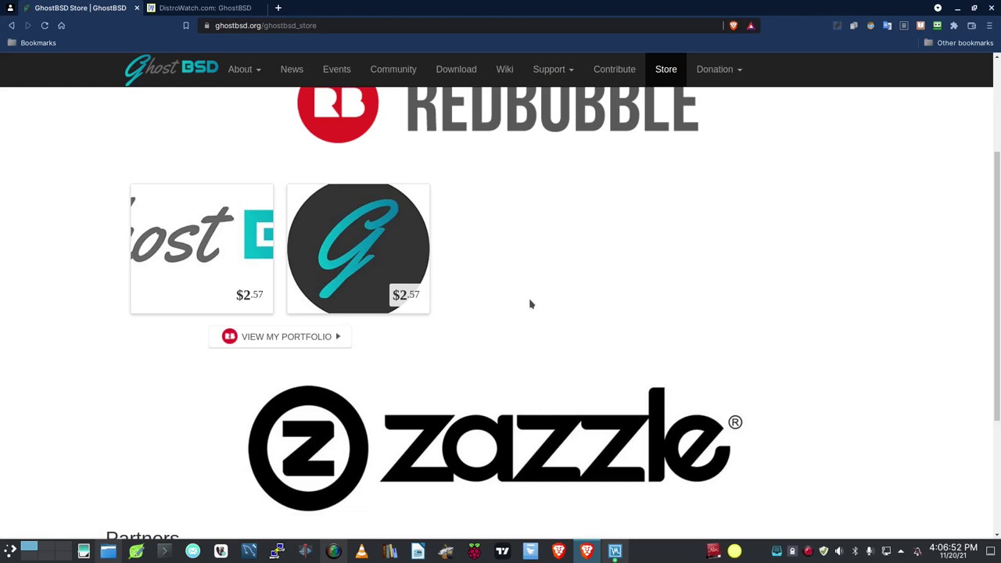
click(714, 69)
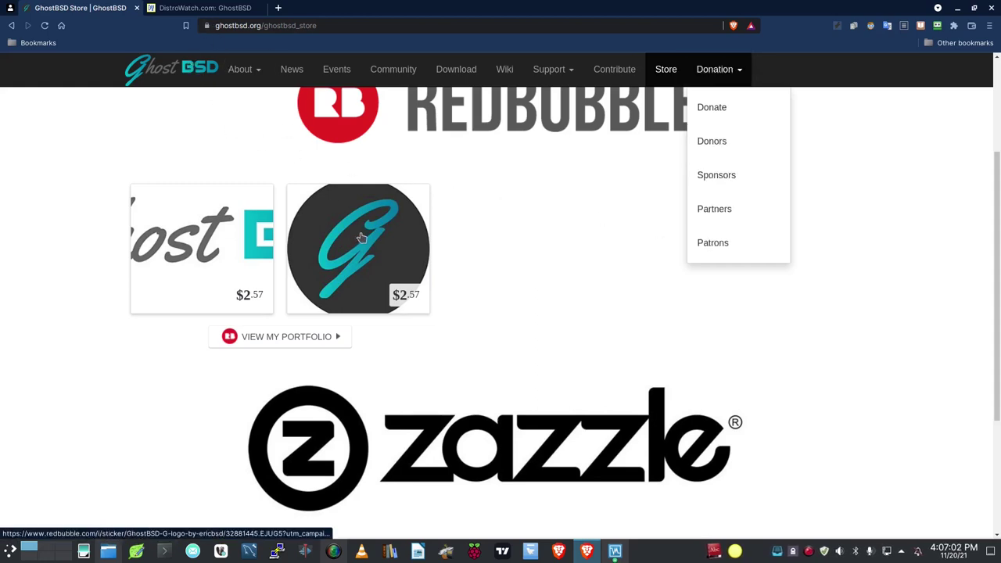
Switch to VirtualBox Manager, review the GhostBSD_21.10.16 machine's General, System, Display, Storage, Audio and Network settings, and cancel the dialog
click(615, 551)
click(764, 371)
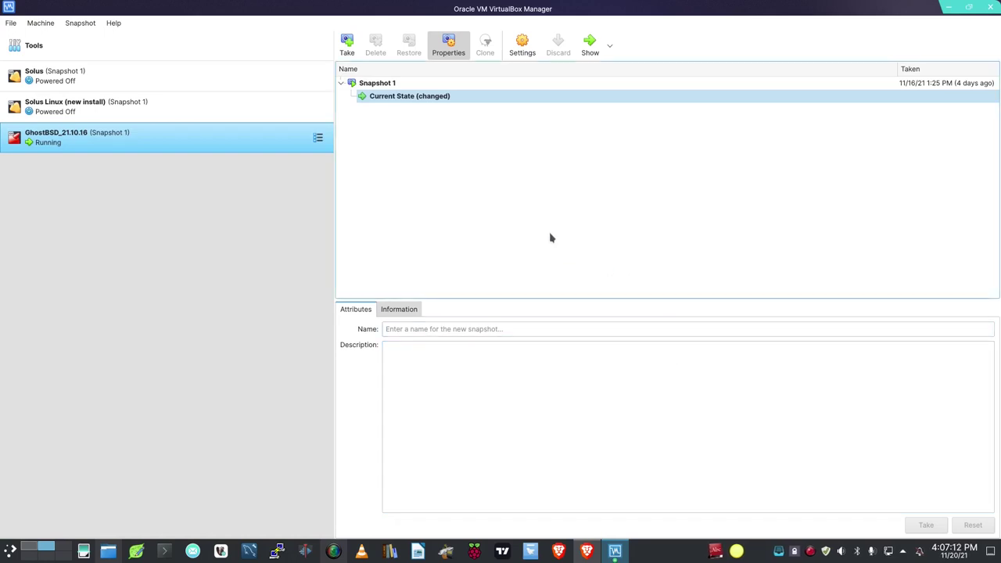
click(522, 57)
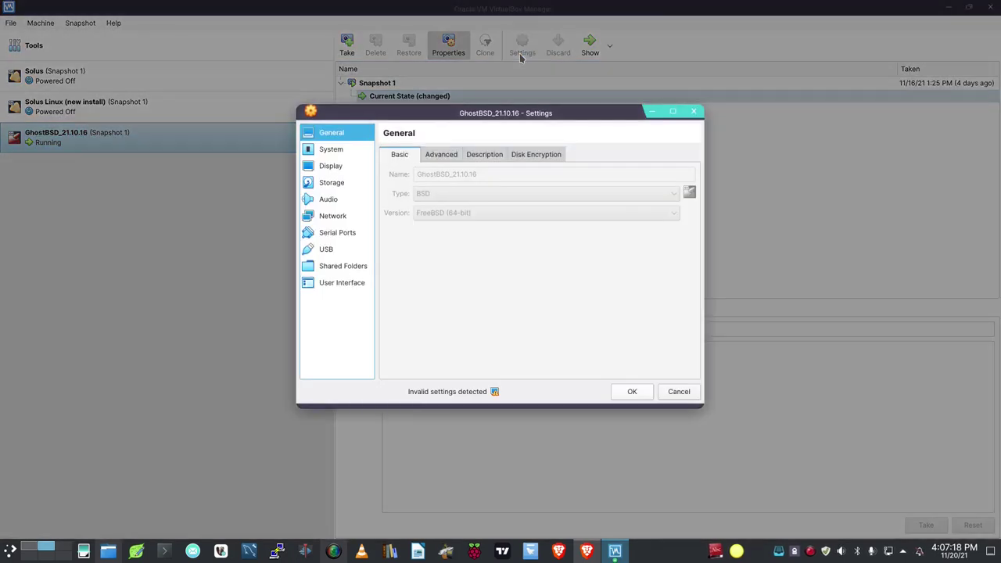
click(335, 150)
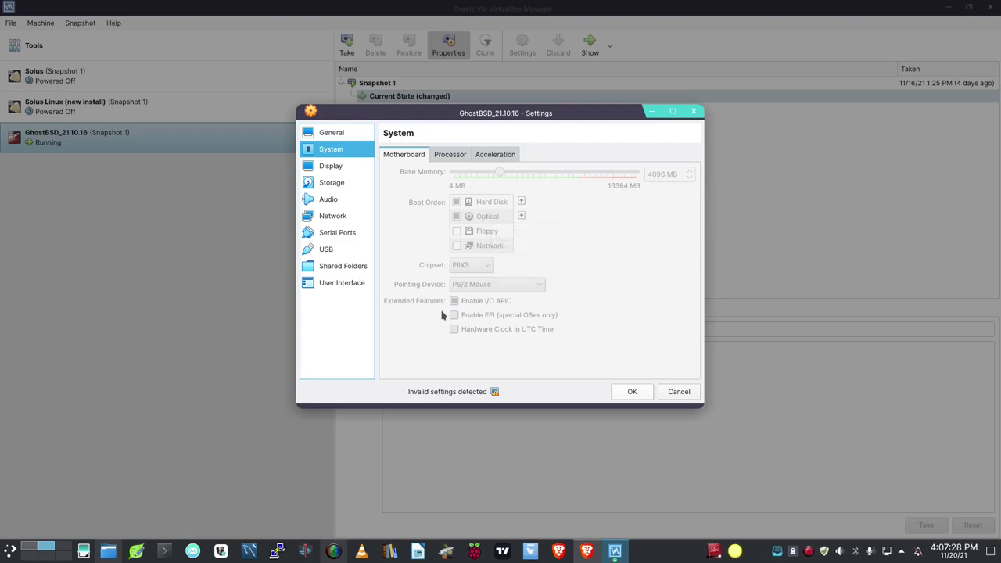
click(334, 166)
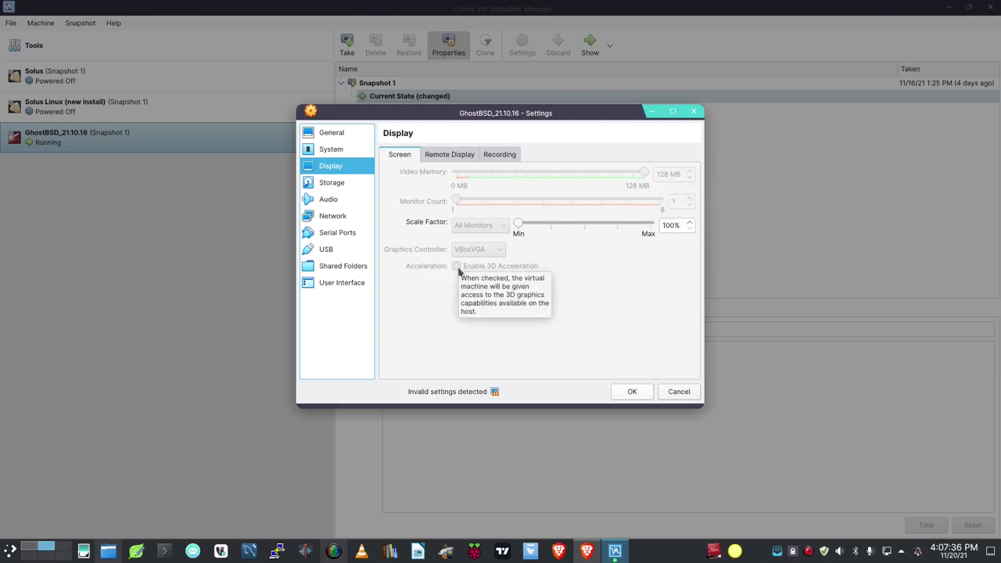
click(331, 183)
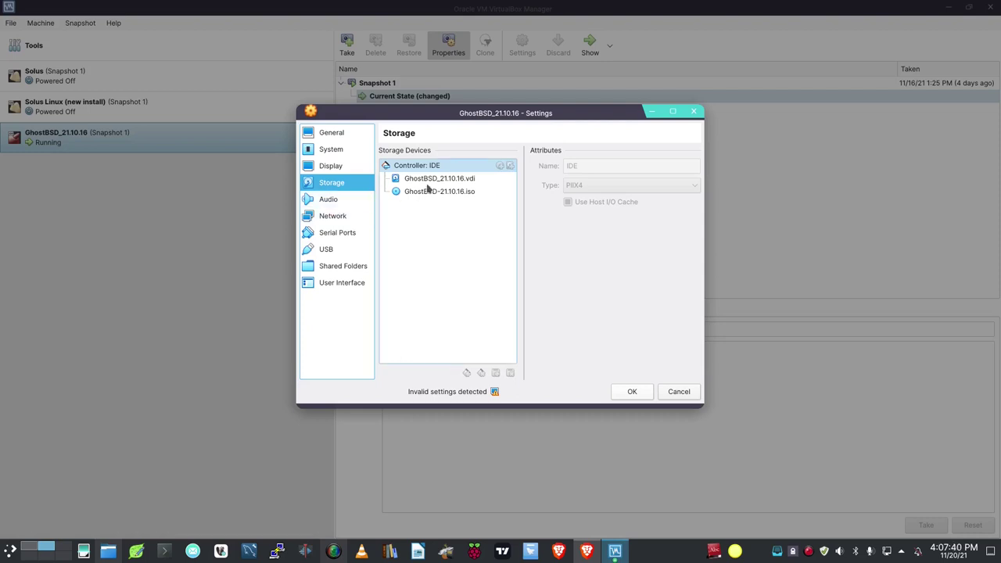
click(329, 201)
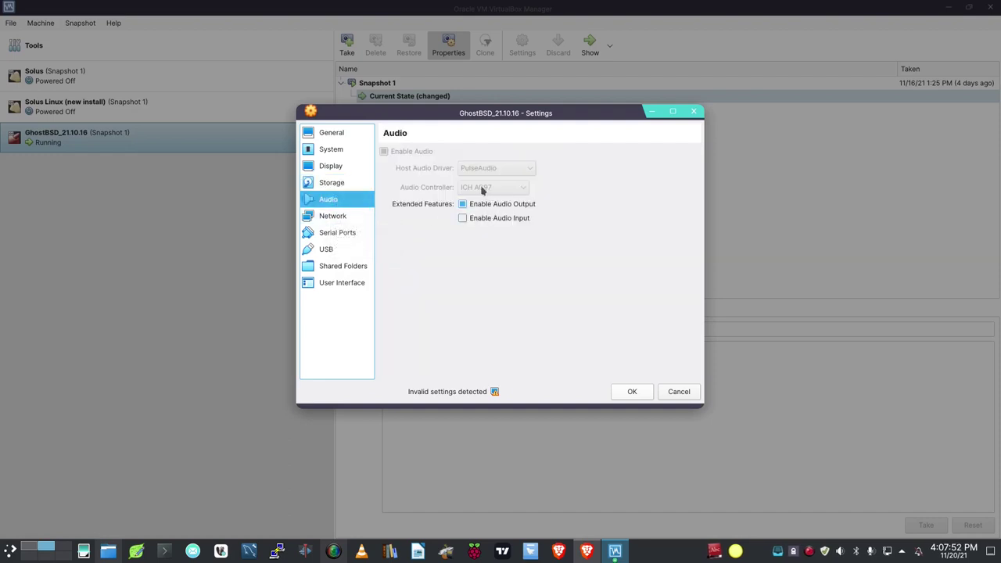
click(332, 218)
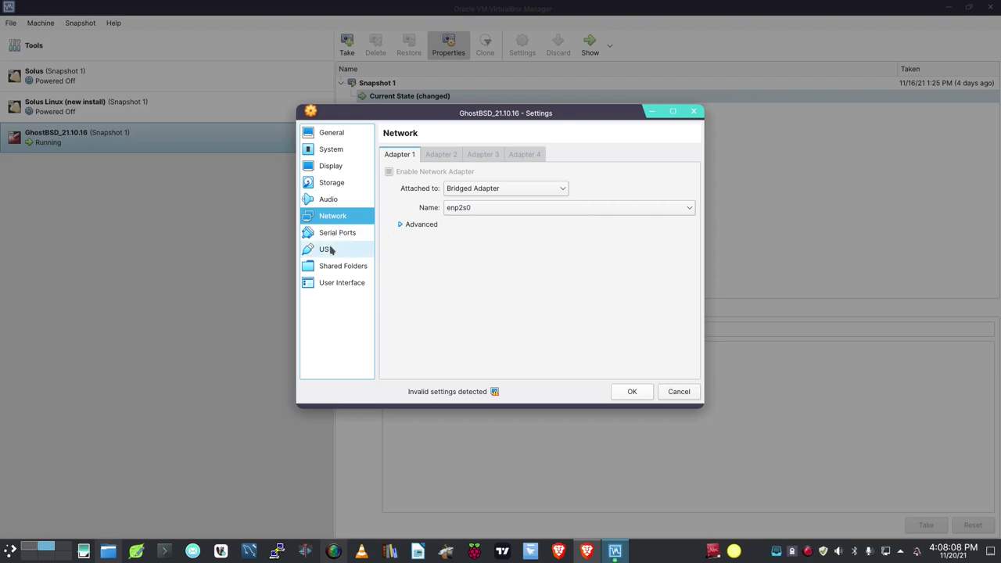
click(668, 393)
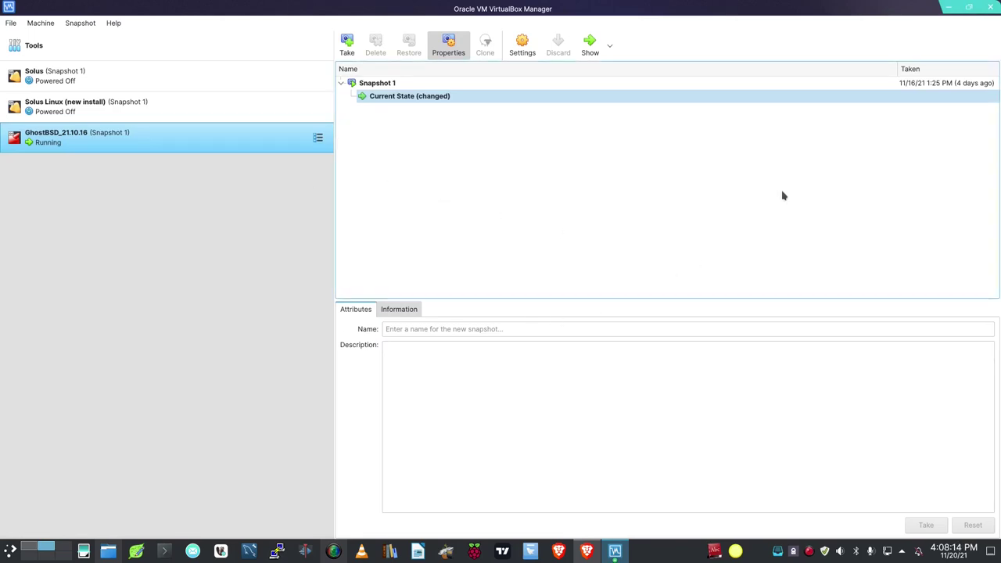
Switch to the running GhostBSD virtual machine and unlock its session by entering the account password
click(615, 551)
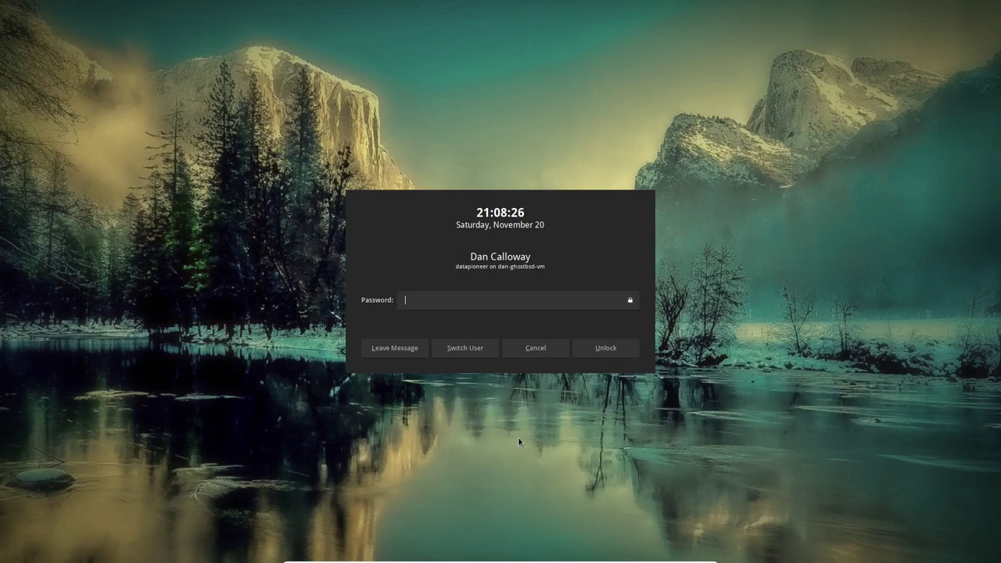
text(•••••)
key(Return)
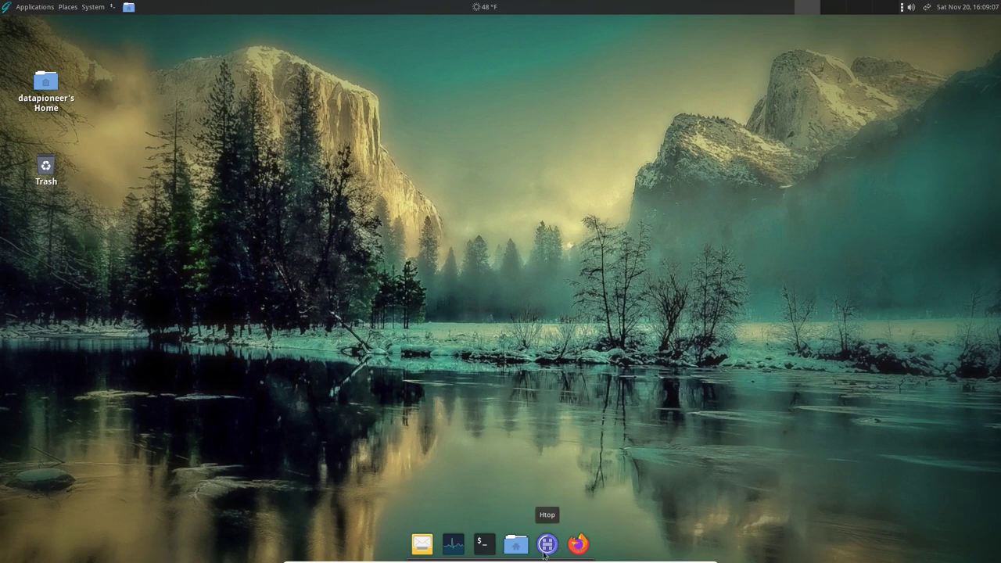
Open System Monitor from the GhostBSD desktop, move its window toward the middle of the desktop and enlarge it
click(450, 543)
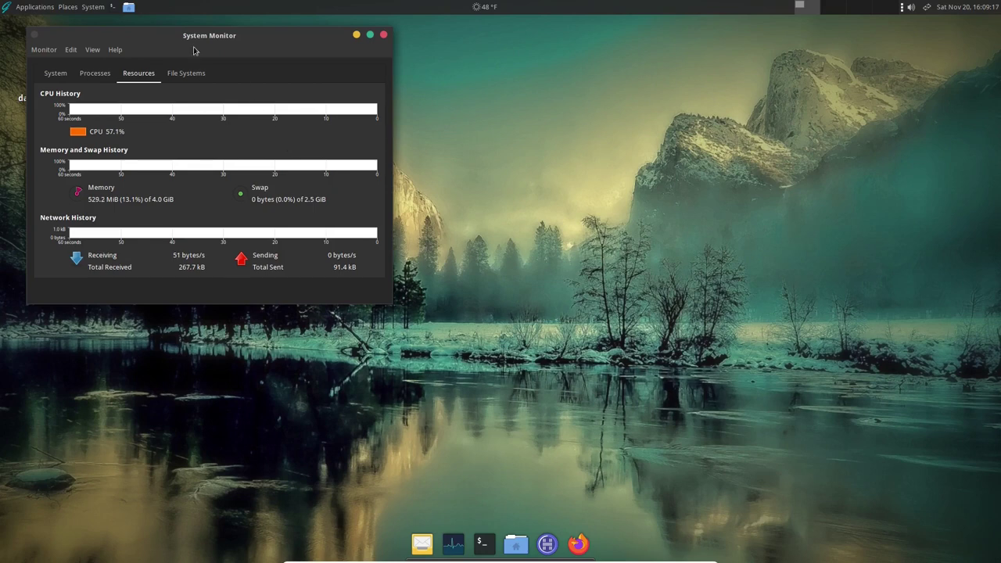
drag(137, 37, 453, 128)
drag(704, 393, 824, 455)
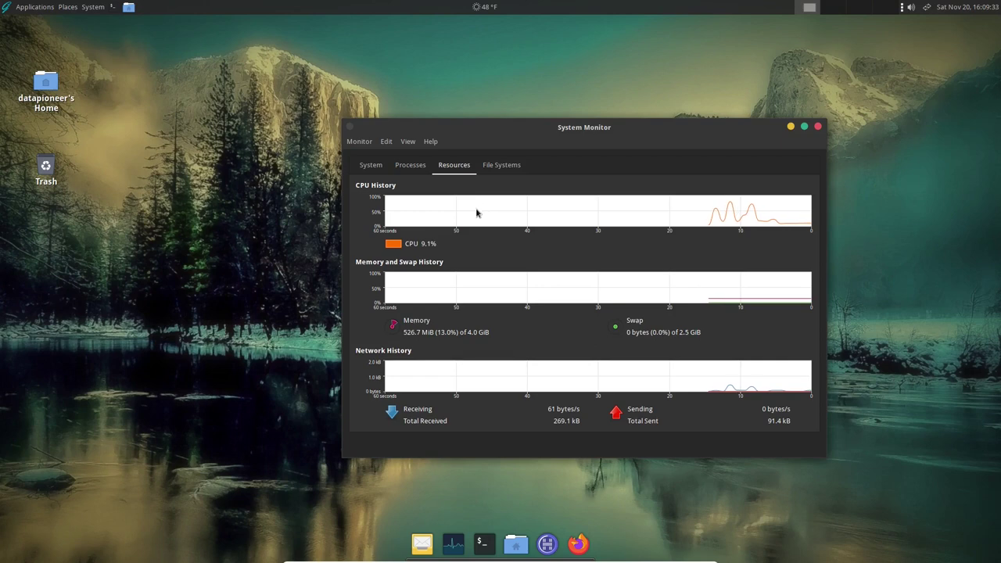
Review the System, Processes, Resources and File Systems information in System Monitor, and close the window
click(371, 164)
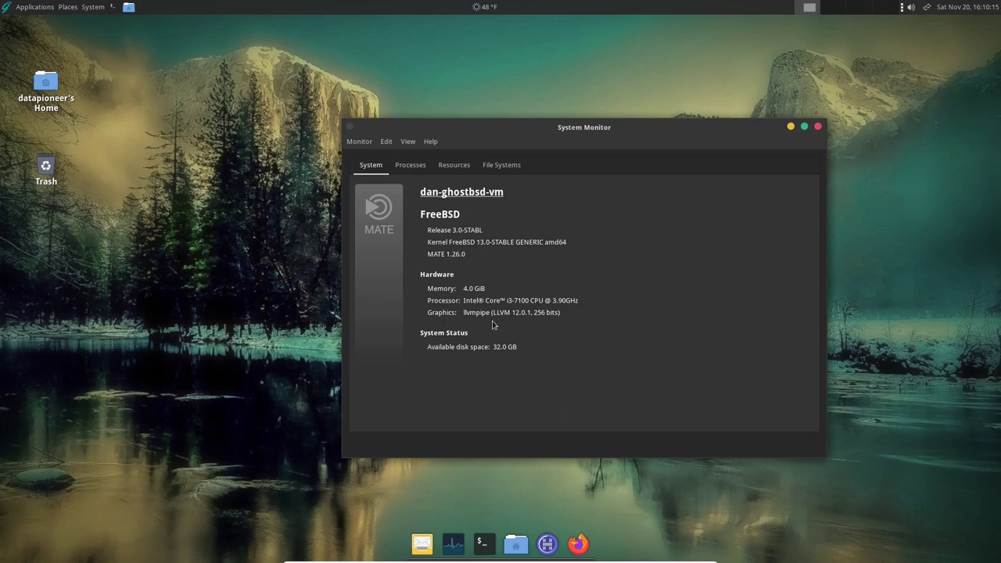
click(401, 166)
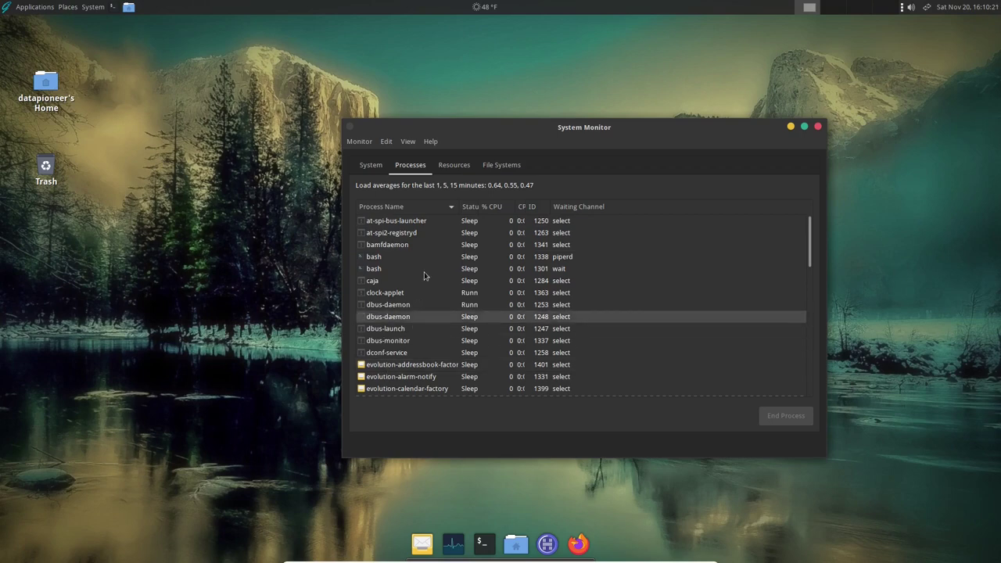
click(452, 167)
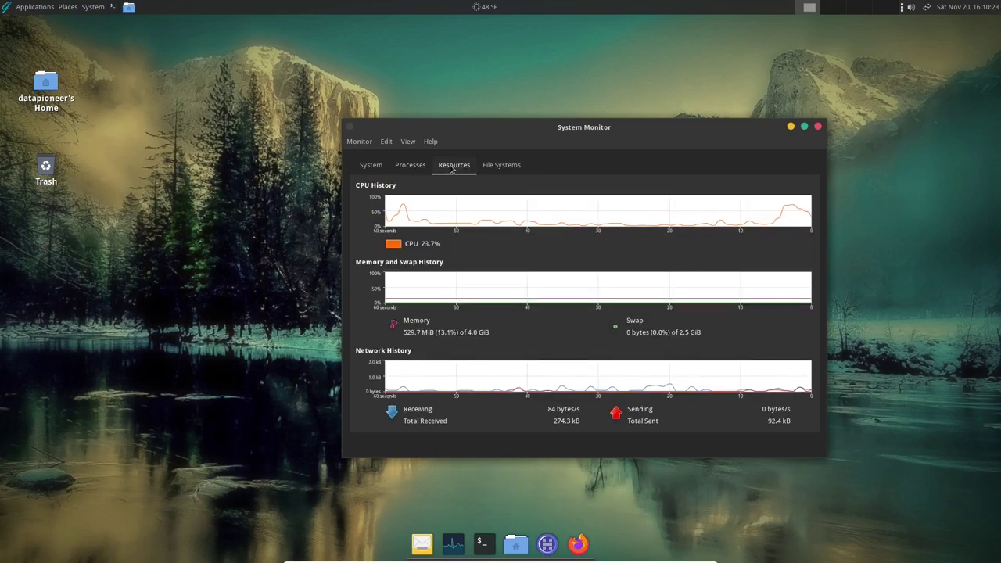
click(504, 169)
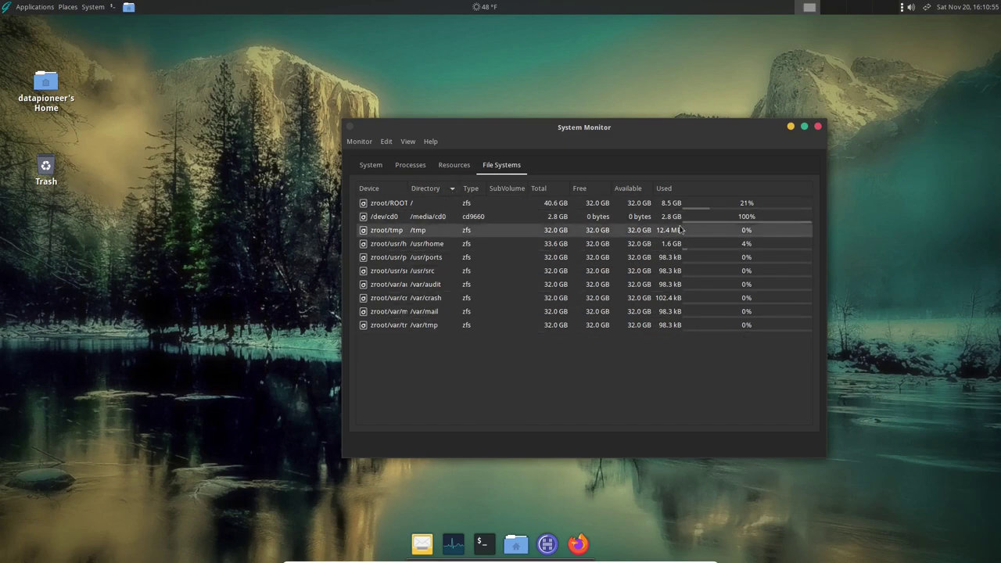
click(818, 127)
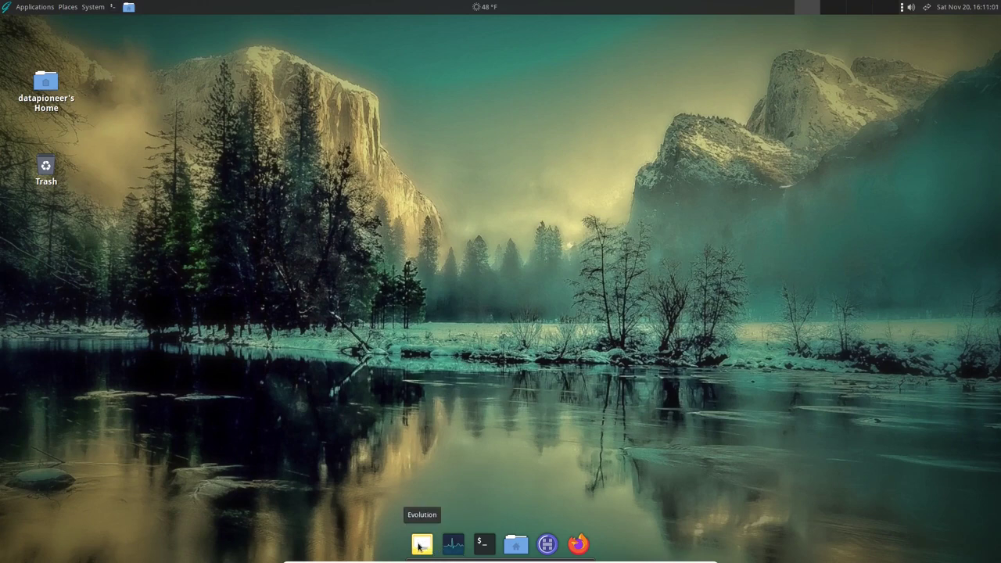
Open a terminal and run uname -a and df -kh to show the kernel information and file system usage
click(483, 543)
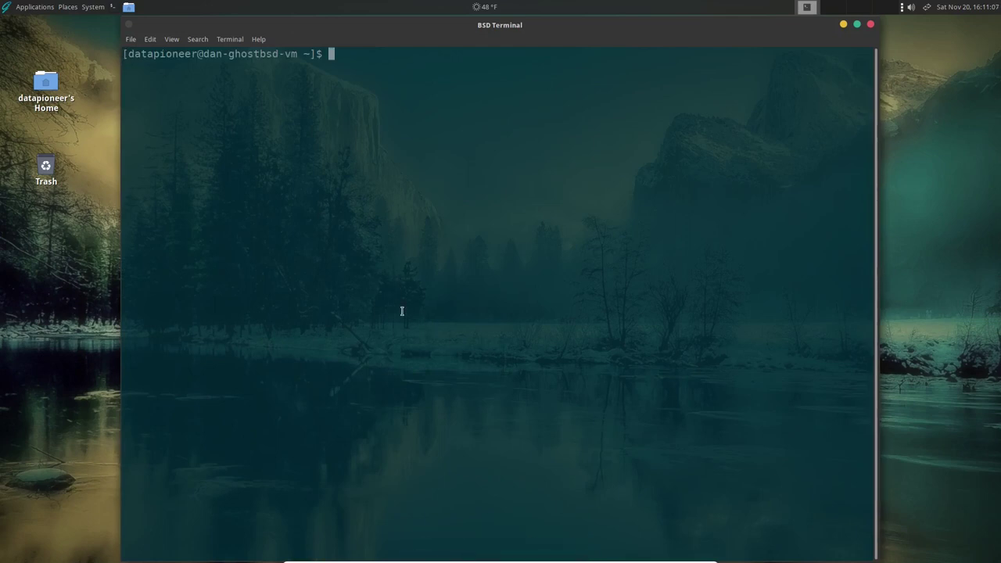
text(uname -a)
key(Return)
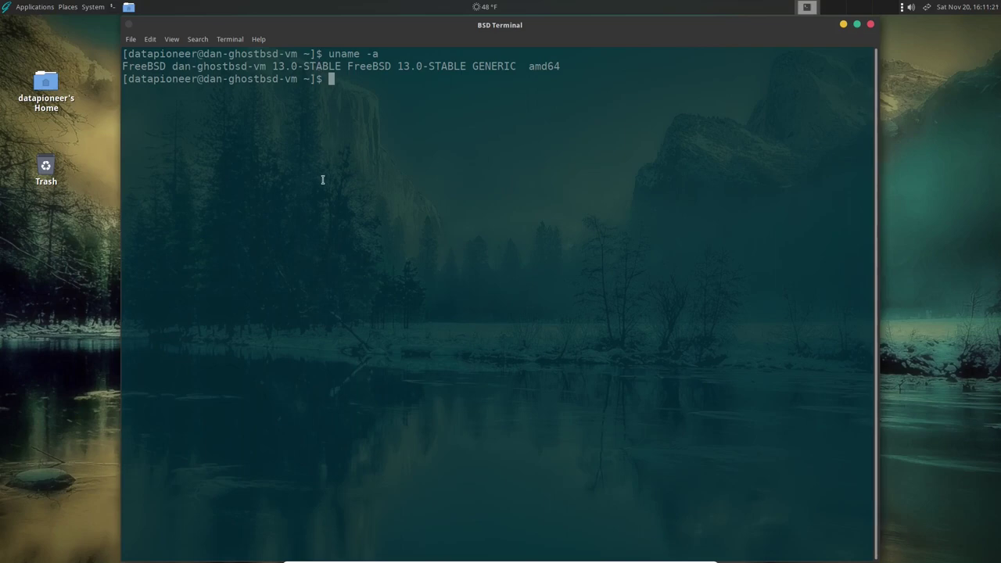
text(df -kh)
key(Return)
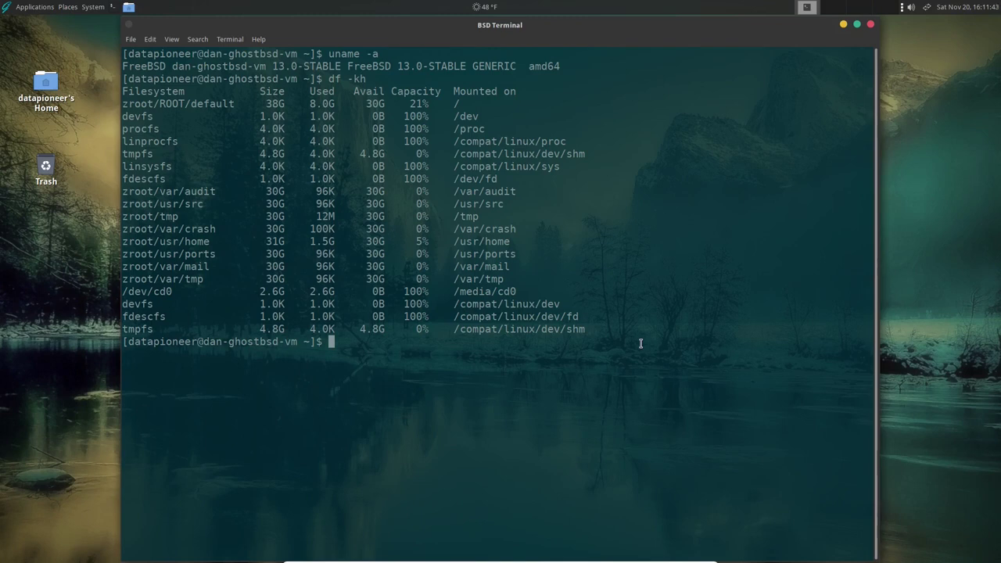
Clear the terminal output and end the session with exit
text(clear)
key(Return)
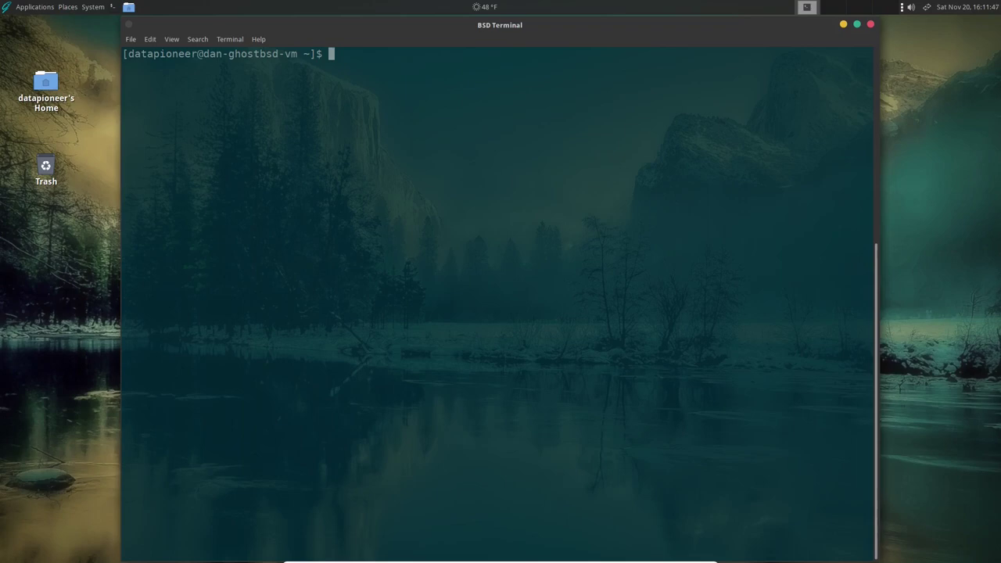
text(exit)
key(Return)
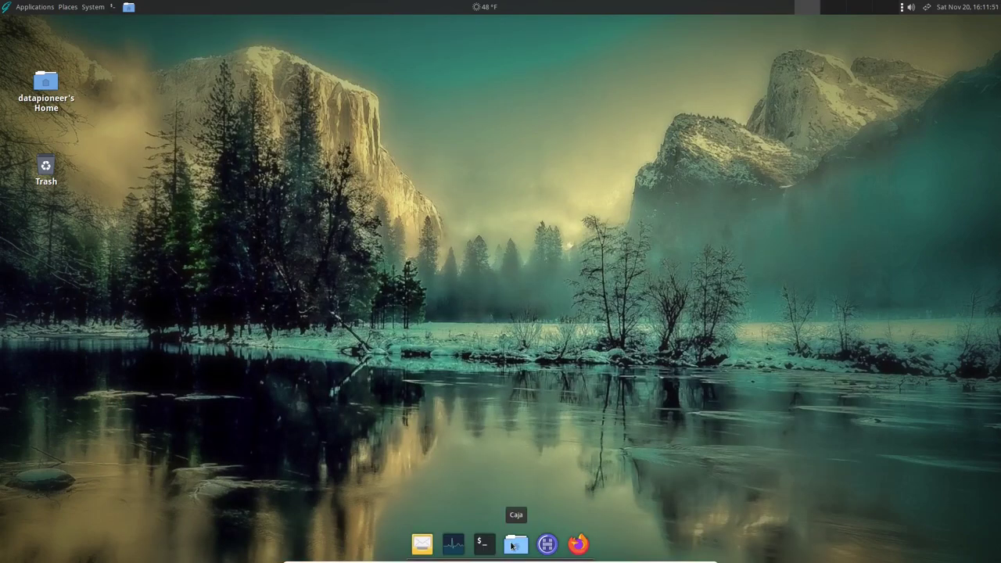
Open the Caja file manager and browse the network to the raspberrypi SMB/CIFS shares
click(512, 545)
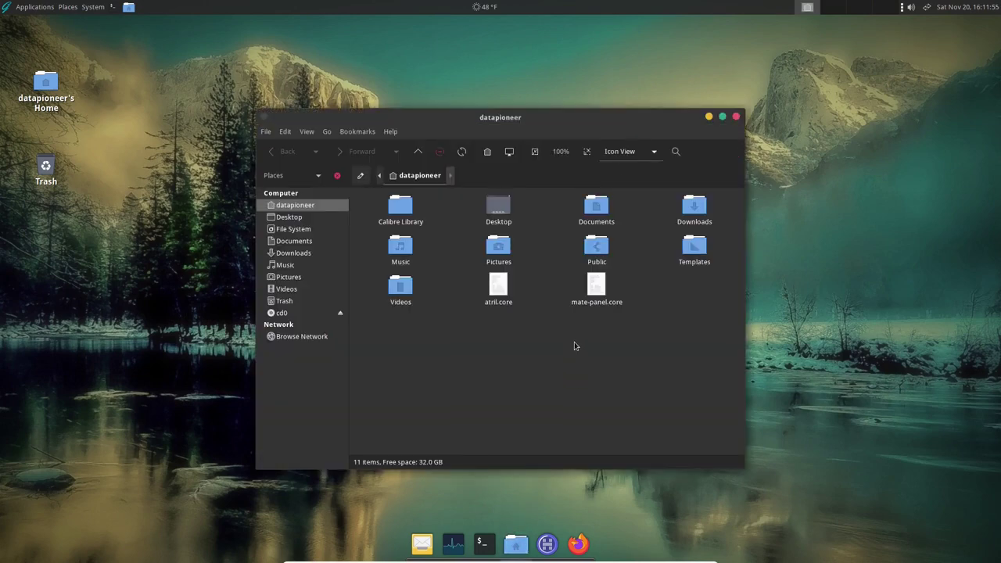
click(303, 337)
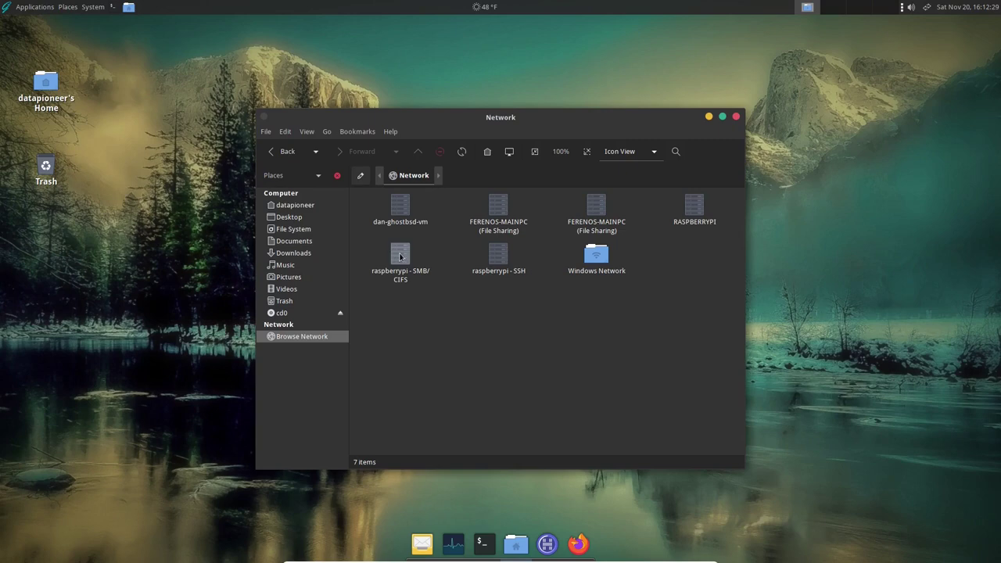
double_click(400, 256)
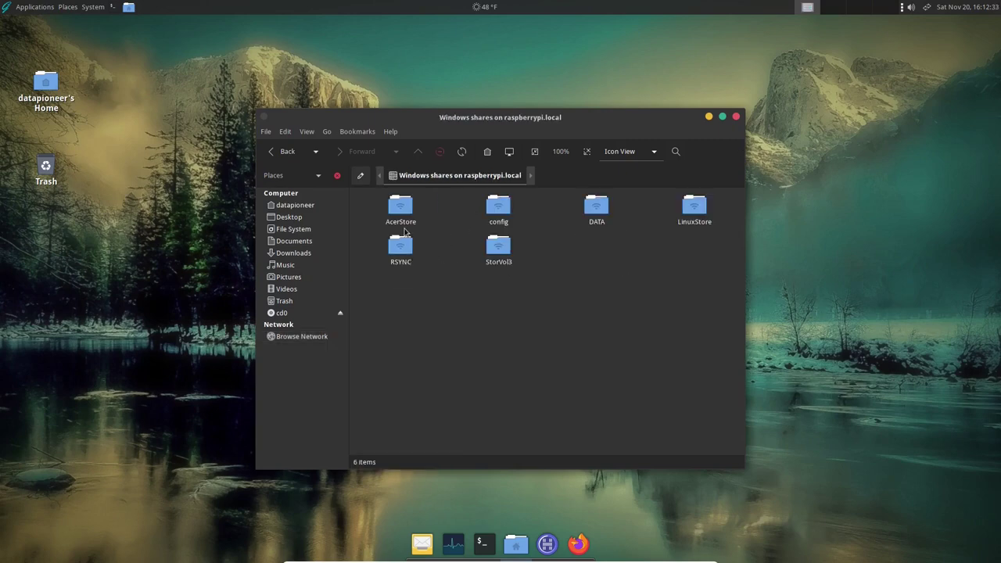
Connect to the LinuxStore share as a registered user with the account password, view its folders, and close the file manager
double_click(692, 215)
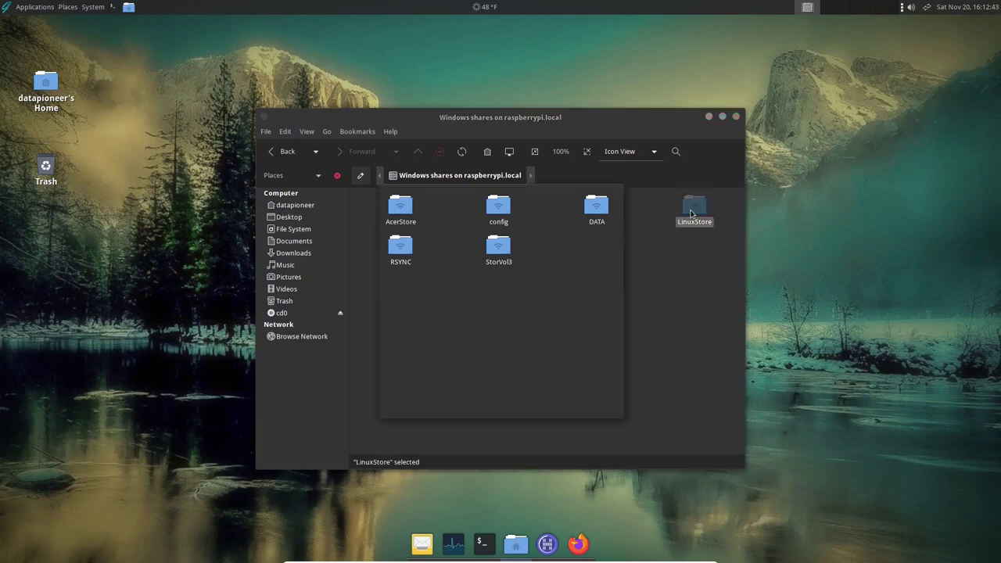
click(466, 239)
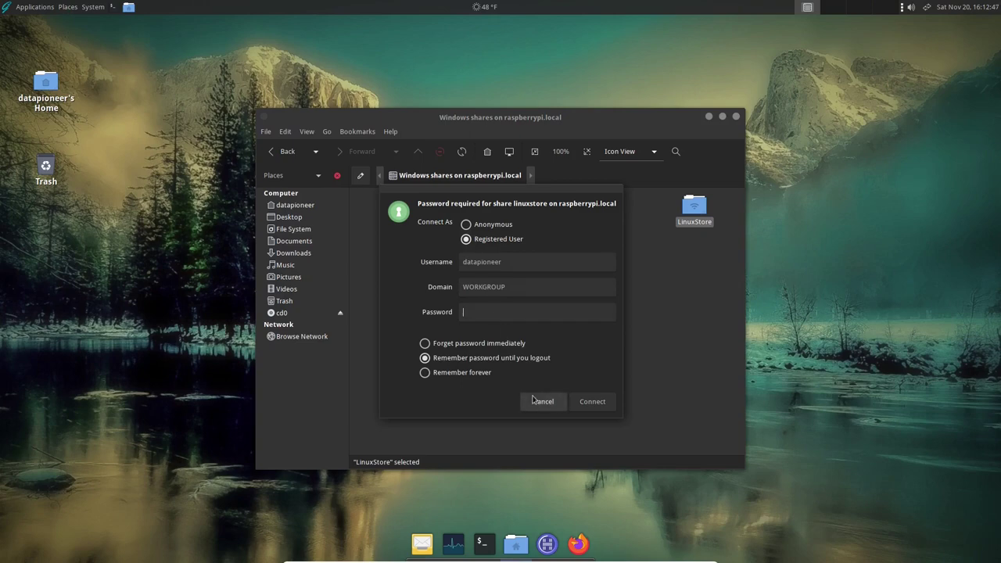
key(Return)
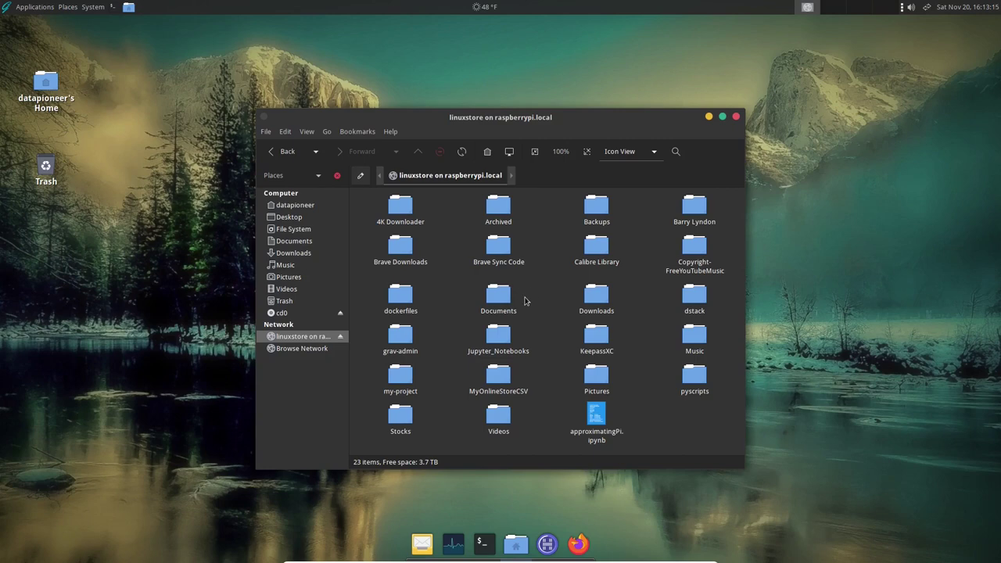
click(736, 118)
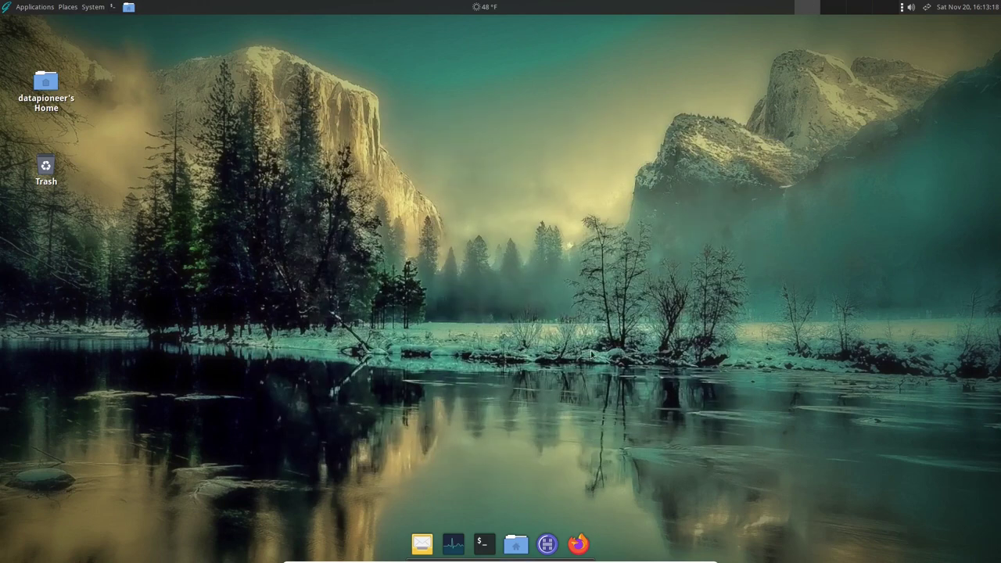
Launch Htop to view the running processes and quit it, and briefly reopen and close System Monitor
click(545, 544)
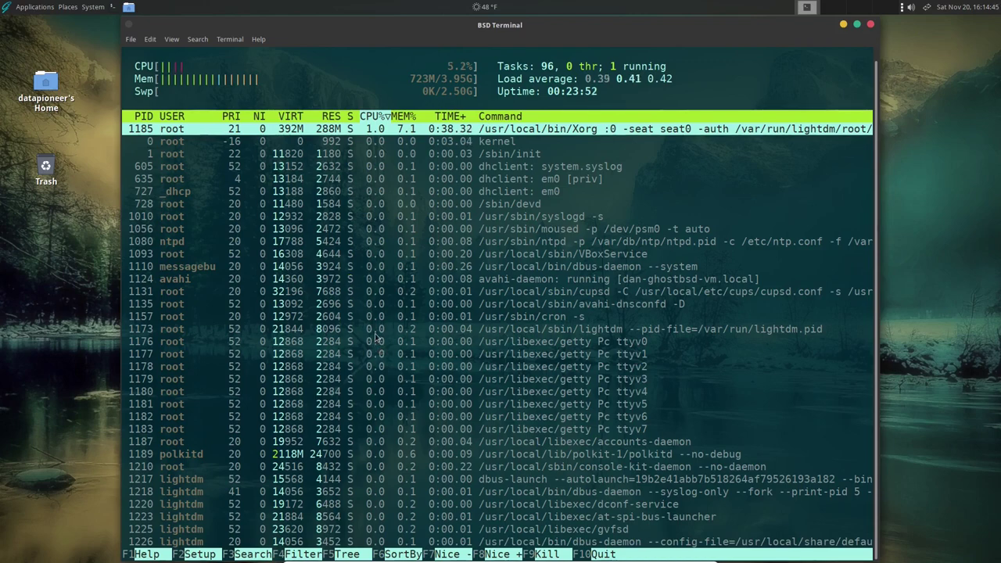
key(q)
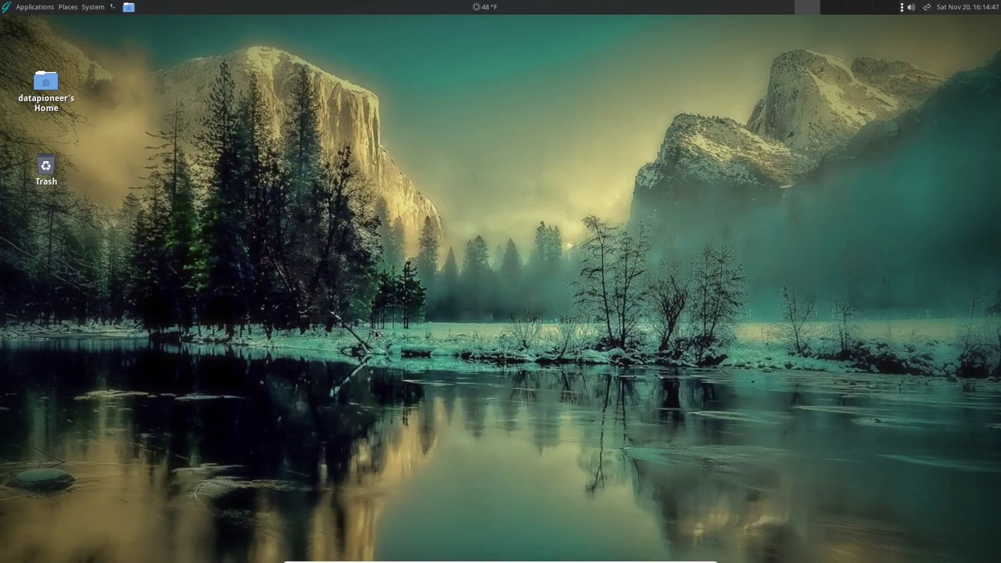
click(453, 545)
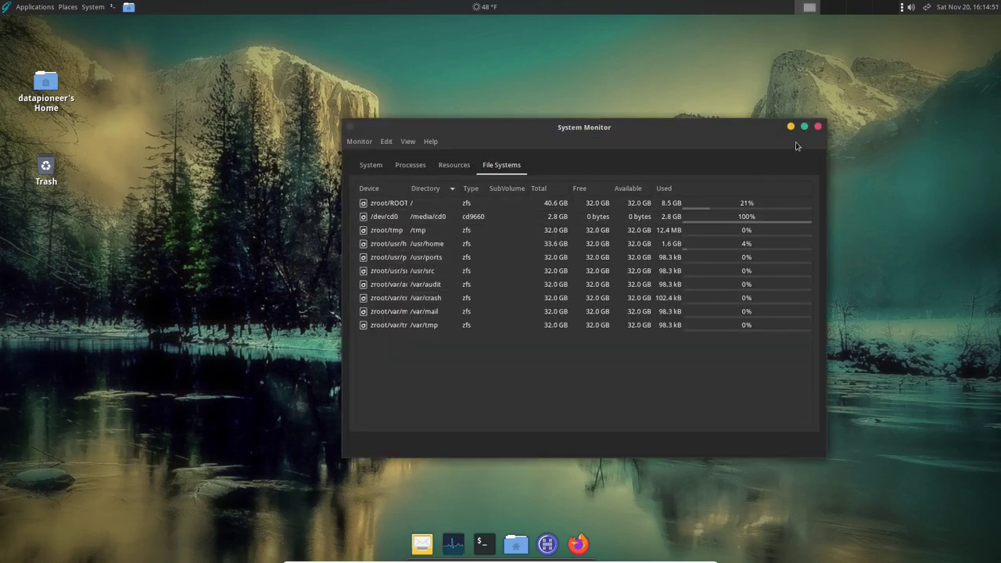
click(818, 126)
Open a terminal, run sudo pkg install htop, and enter the account password to authorize it
click(484, 544)
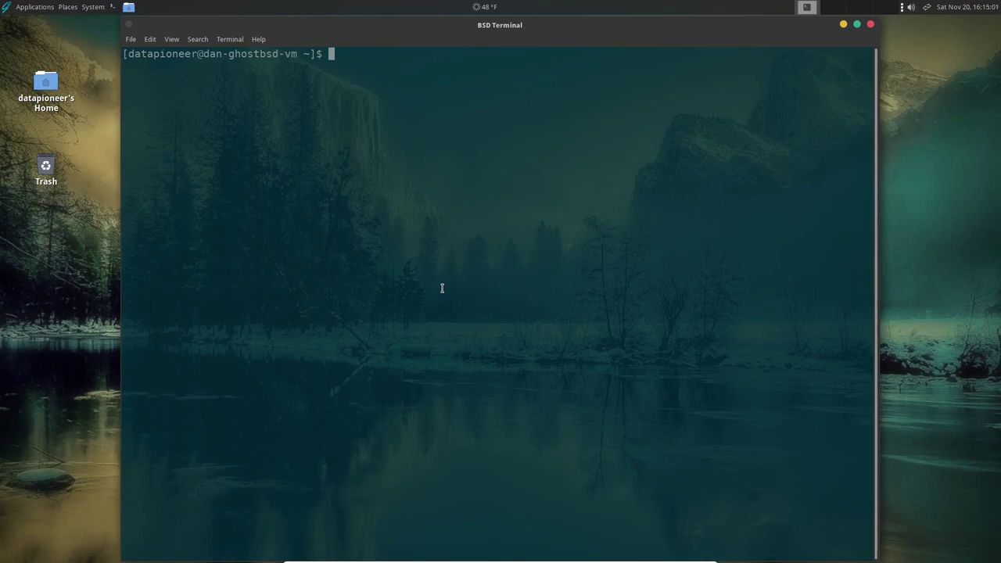
text(sudo pkg h)
key(BackSpace)
text(install htop)
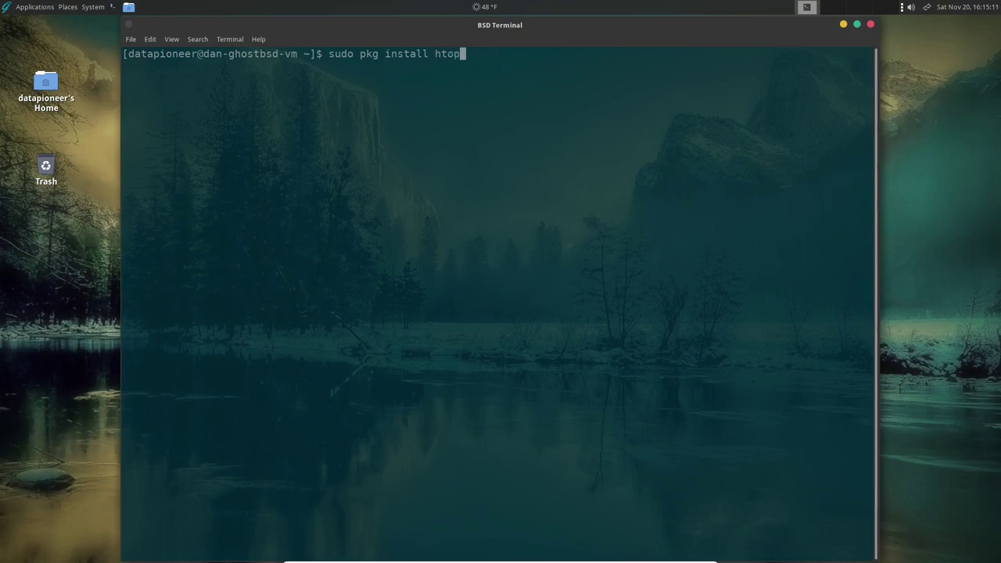
key(Return)
key(Return)
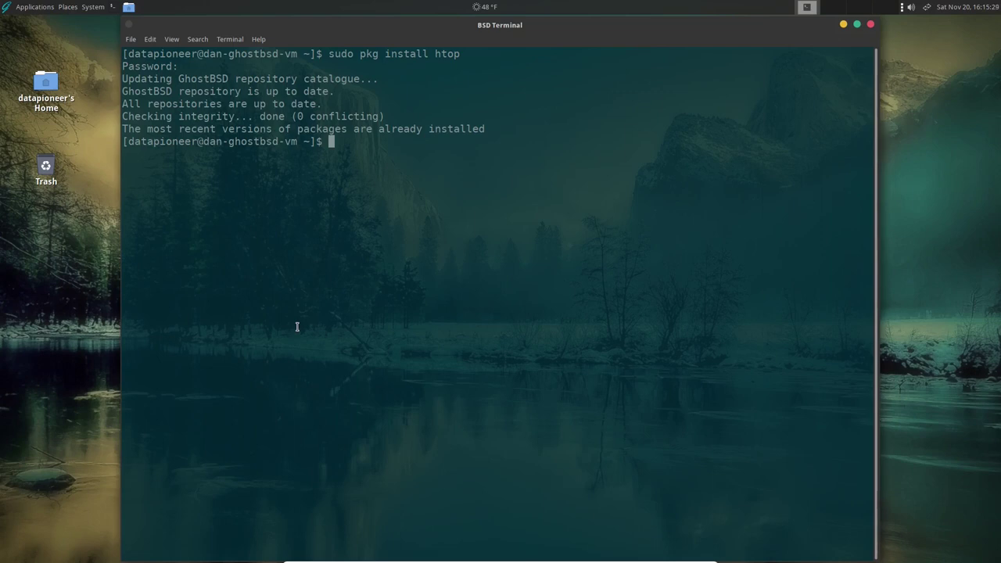
Search the package repository with sudo pkg search htop, and exit the terminal
text(sudo pkg search htop)
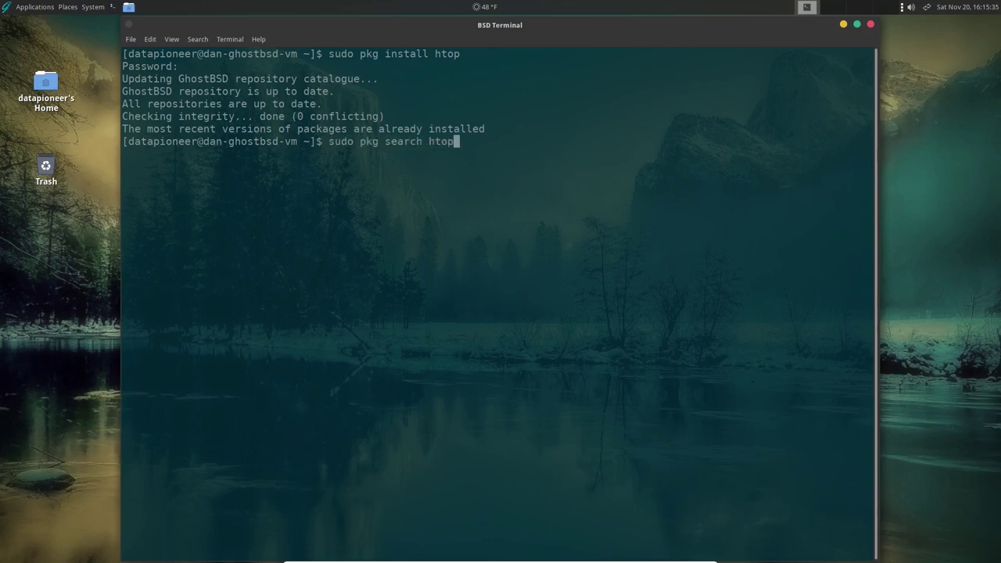
key(Return)
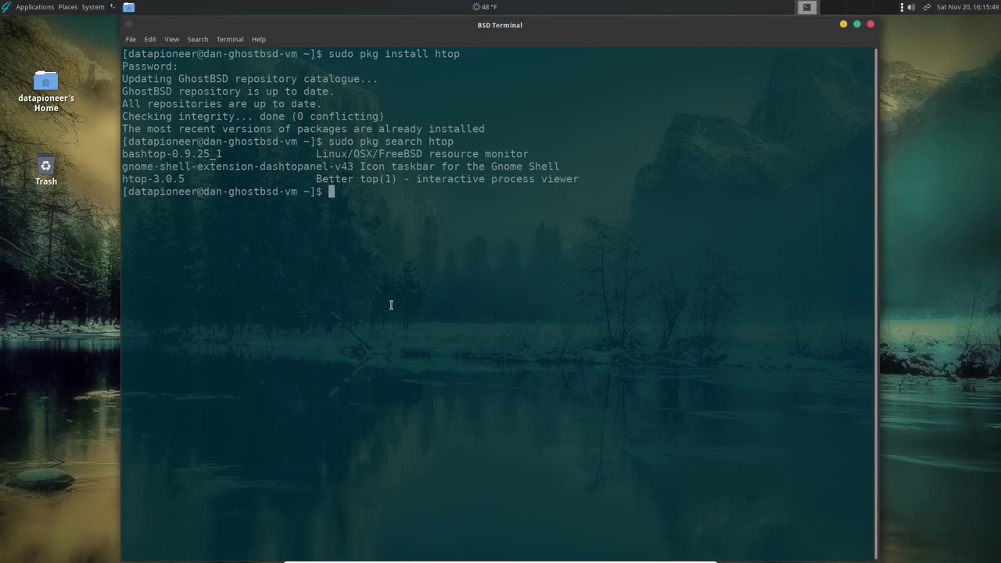
text(exit)
key(Return)
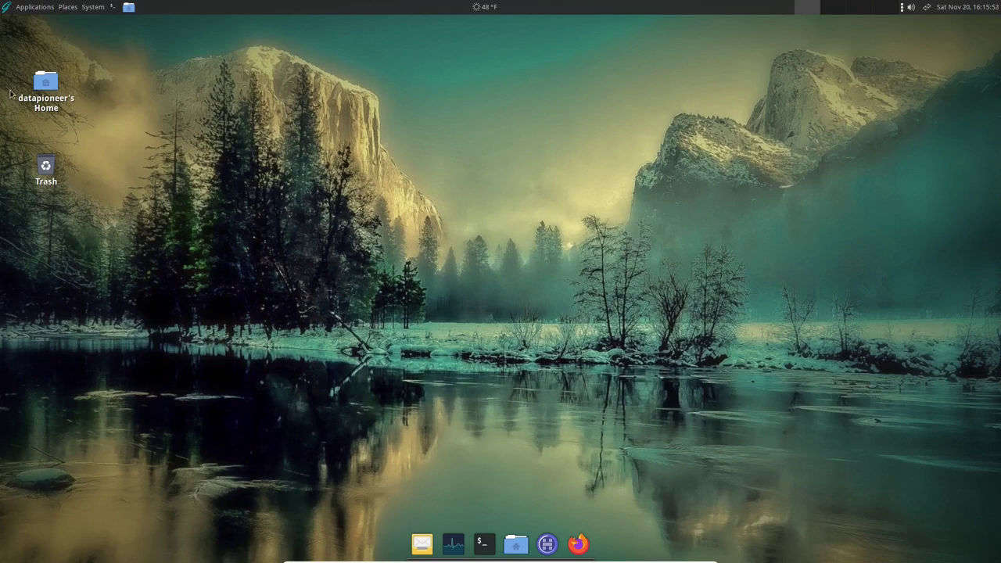
Look through the Accessories, Collection, Graphics and Internet categories of installed applications
click(6, 7)
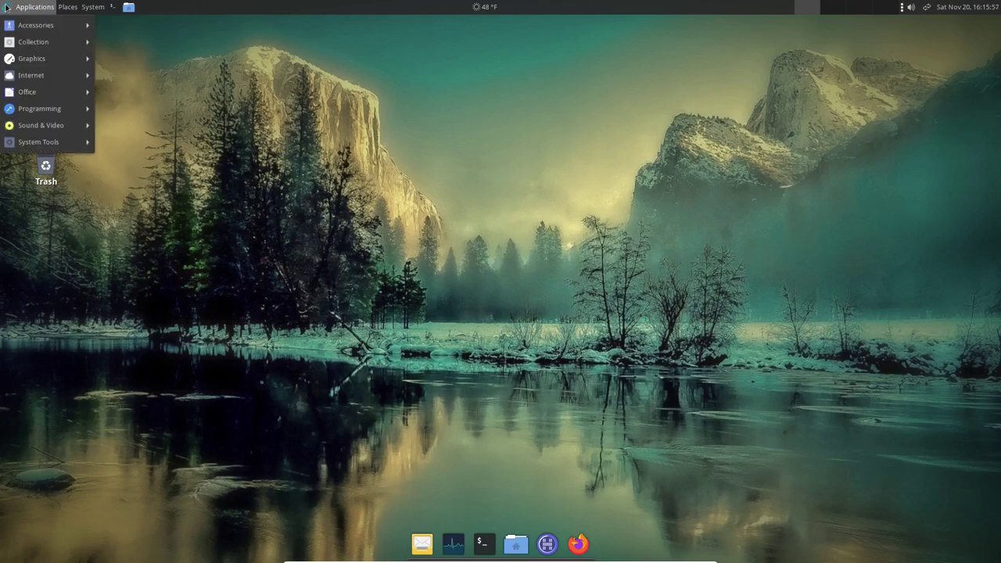
mouse_move(35, 30)
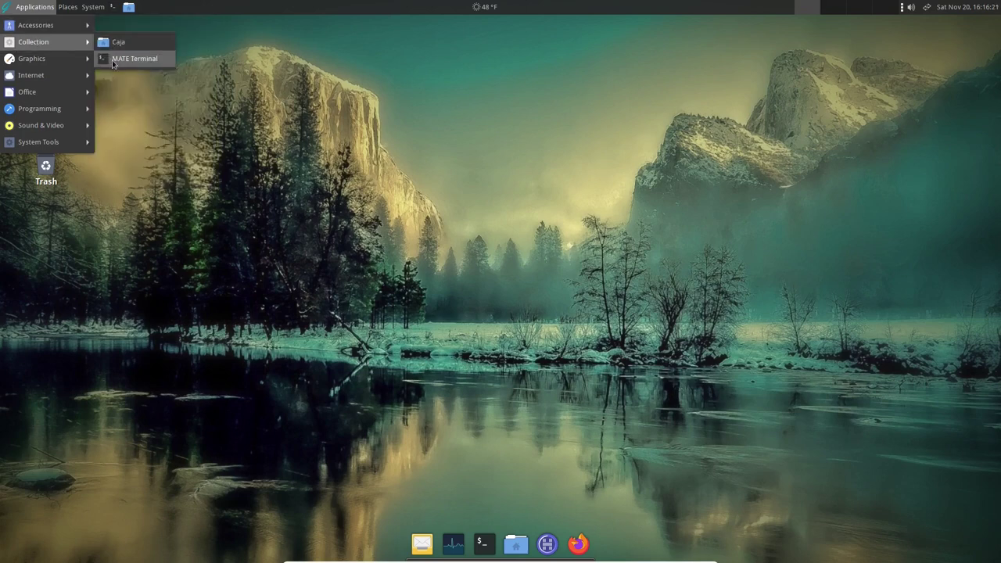
mouse_move(21, 61)
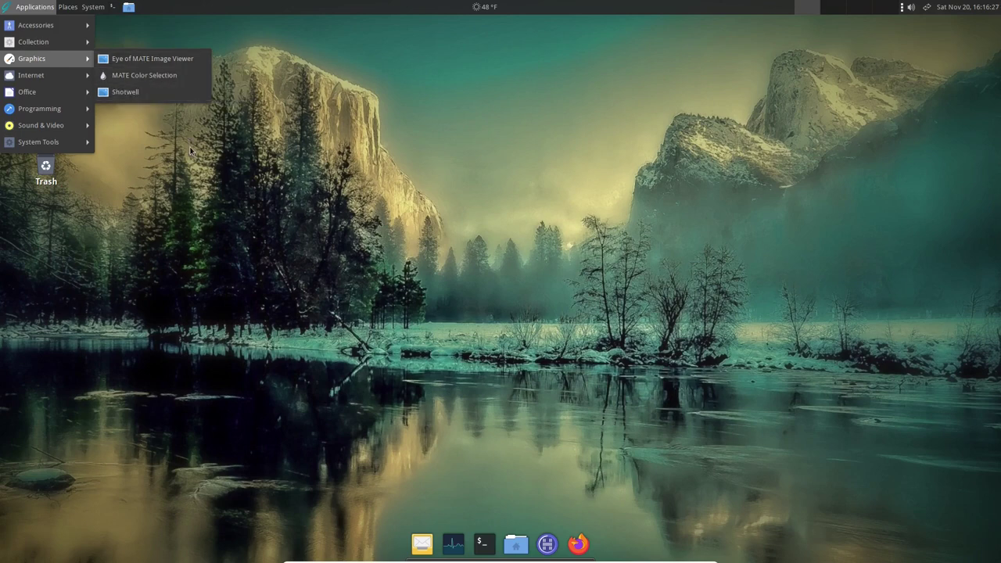
mouse_move(37, 76)
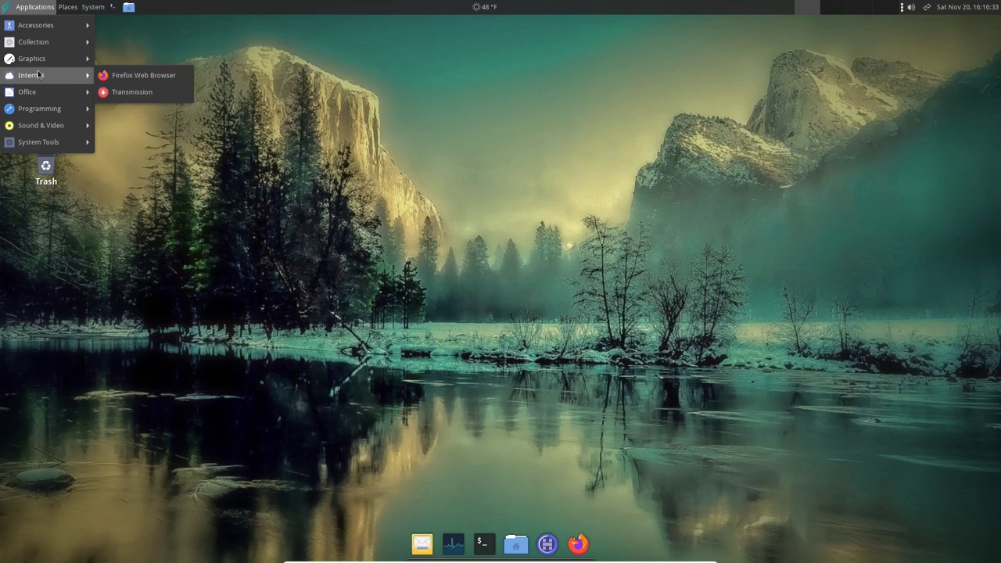
Launch Firefox Web Browser and set it as the default browser
click(129, 75)
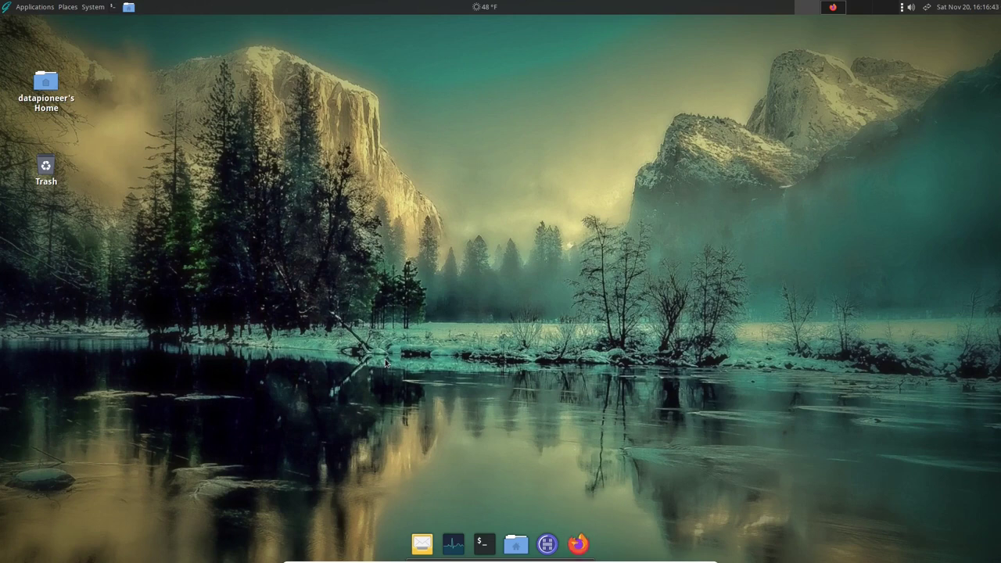
click(579, 546)
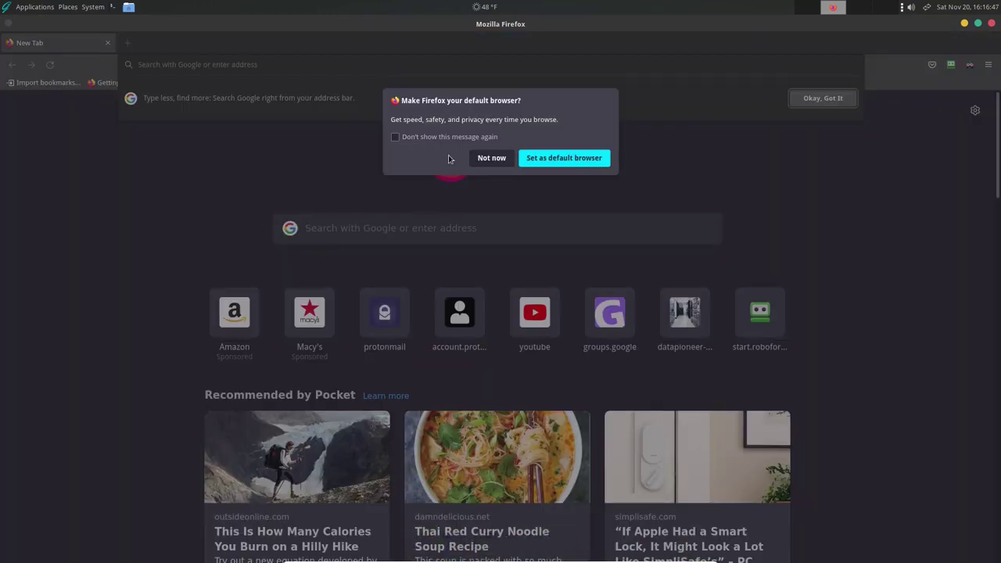
click(551, 159)
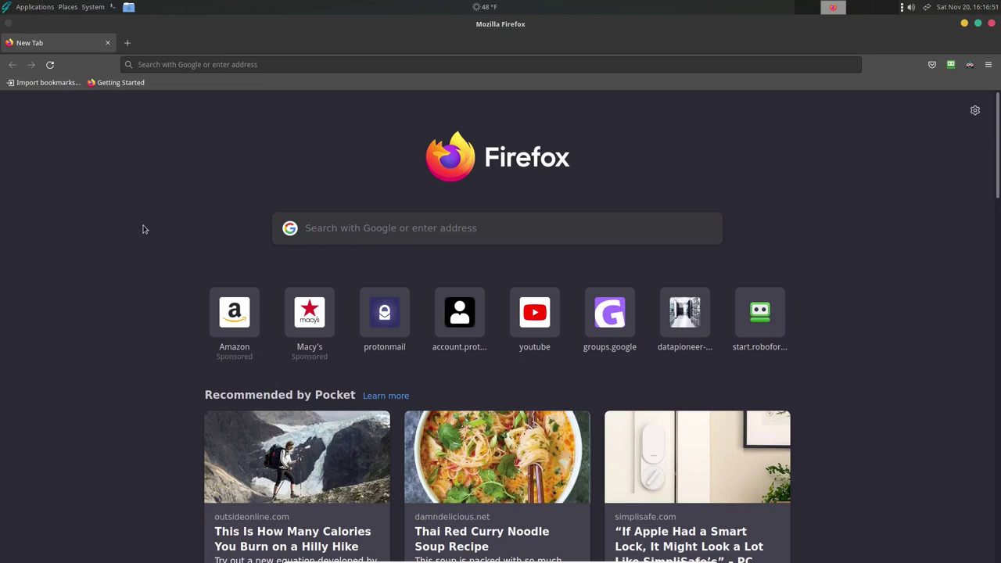
View the About Firefox information to check the browser version, and close it
click(988, 66)
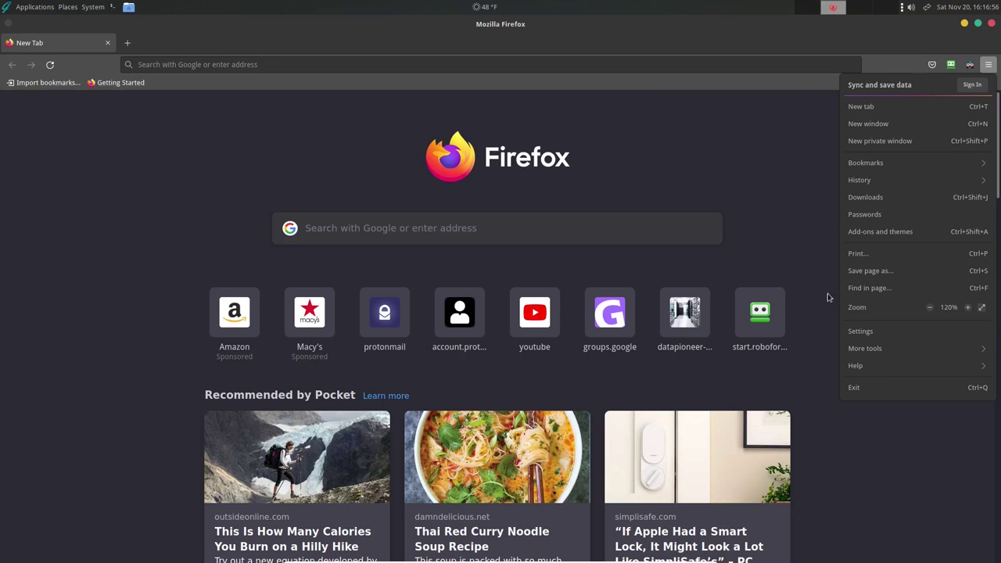
click(868, 365)
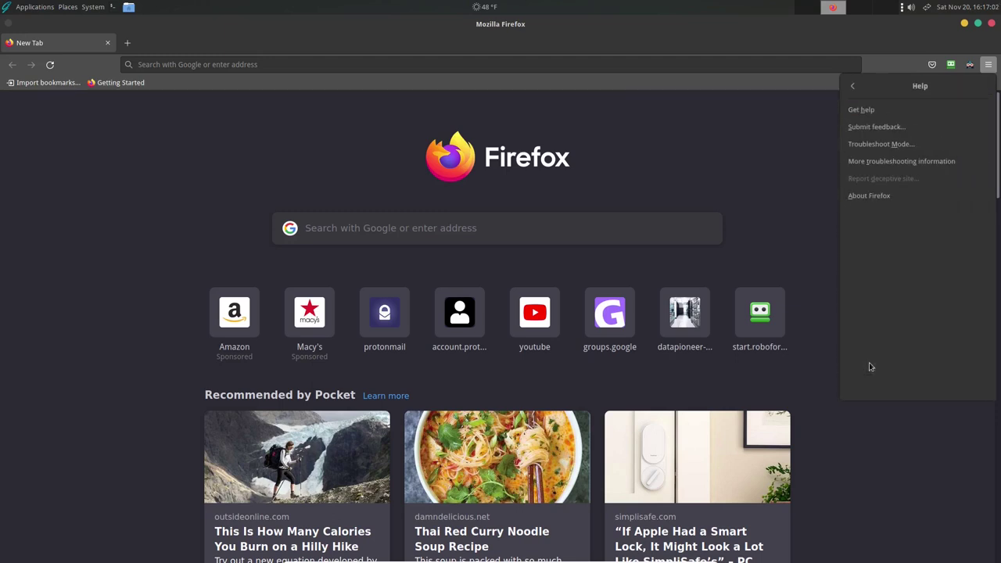
click(864, 195)
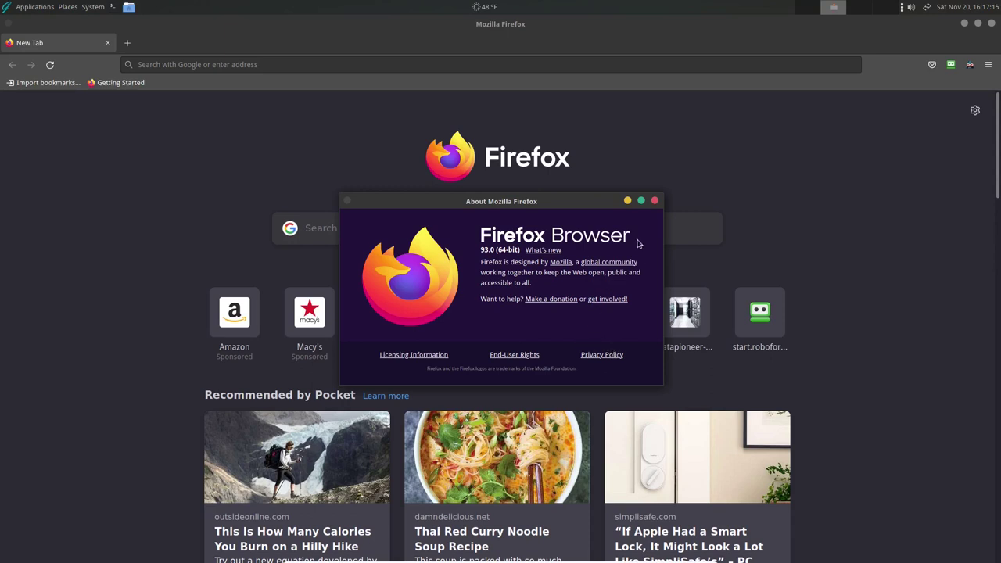
click(655, 202)
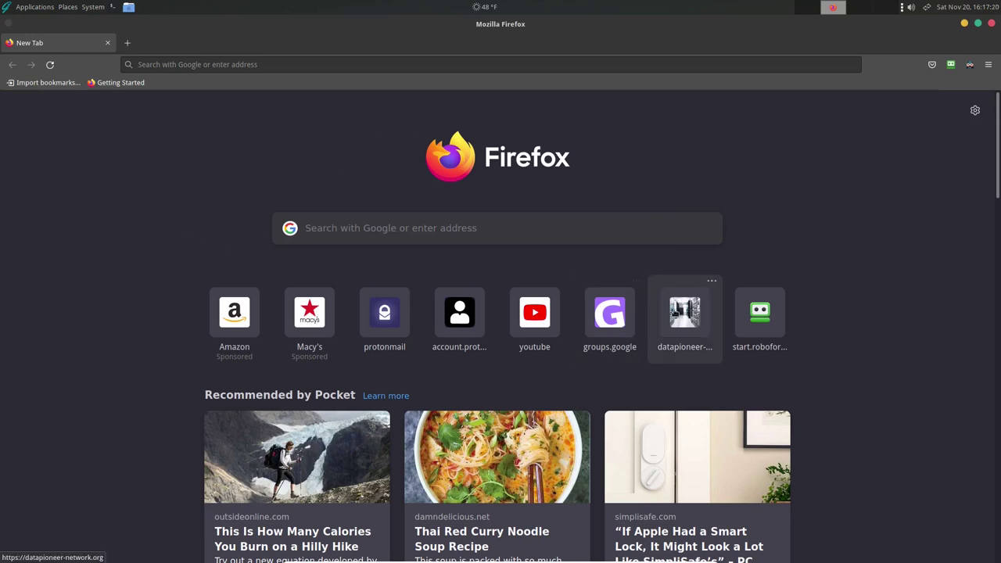
Open the dpNETWORK website from the new tab shortcuts and look over its home page
click(648, 364)
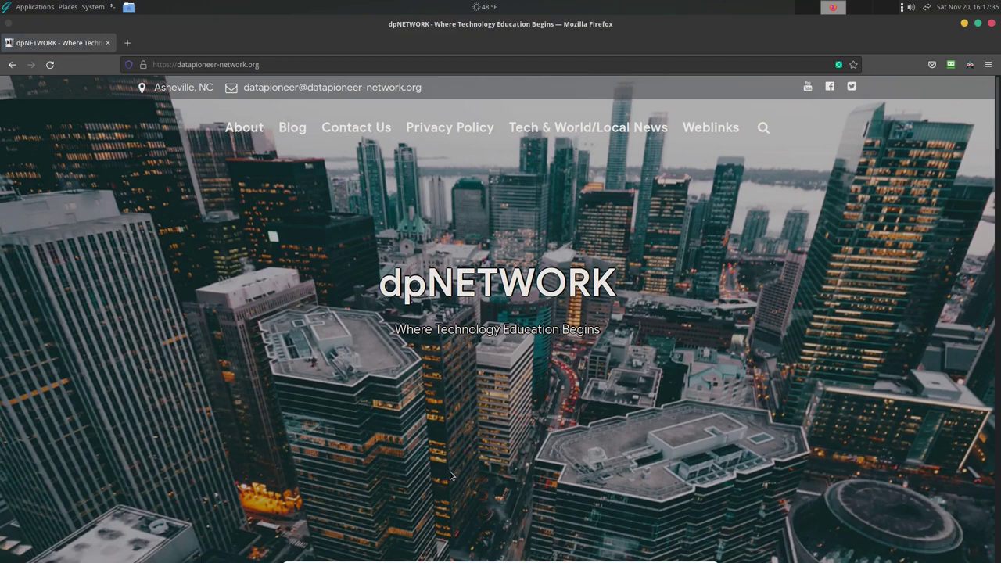
double_click(469, 316)
click(475, 321)
drag(998, 119, 997, 76)
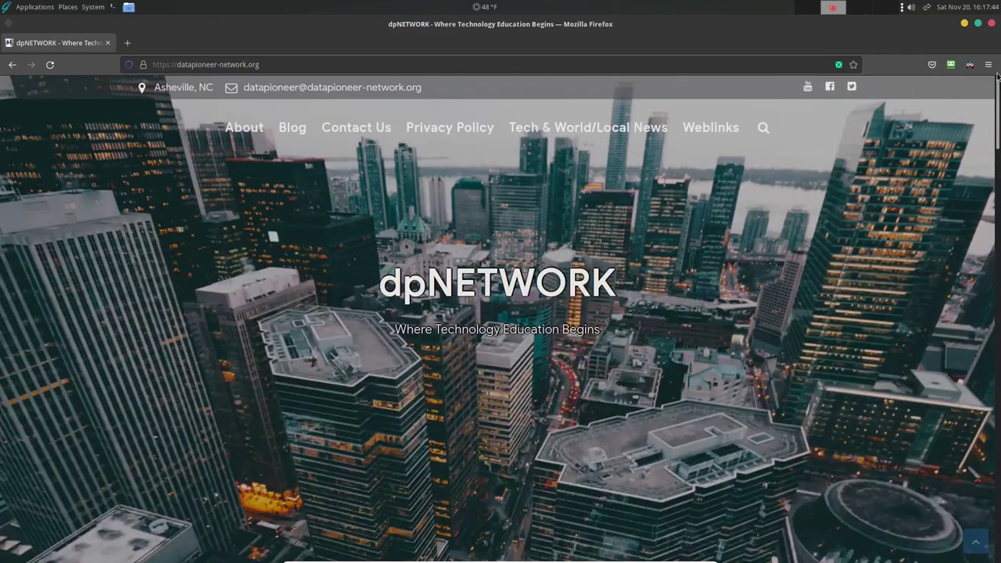
Open the dpNETWORK site's Blog page, skim its latest articles, and close Firefox
click(296, 132)
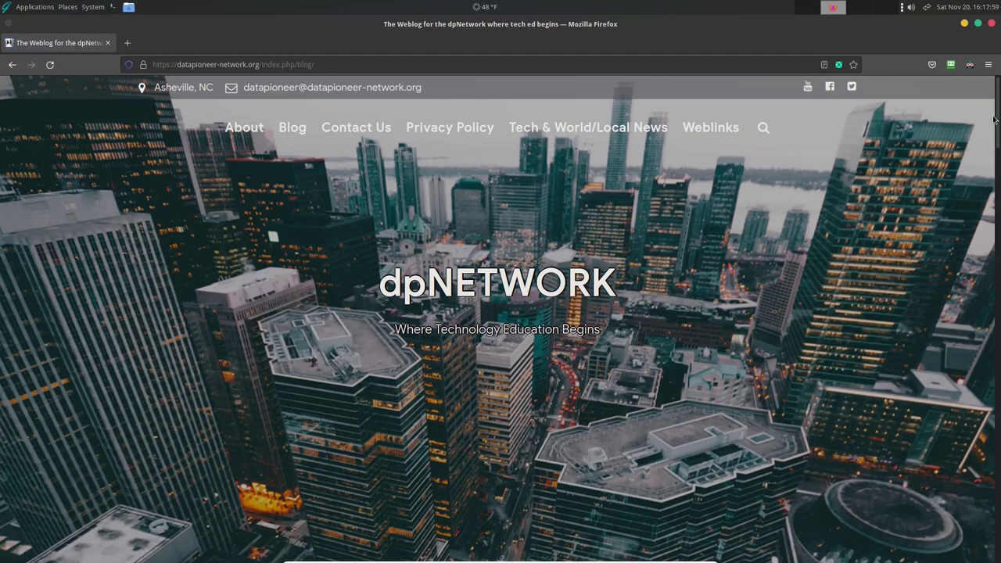
drag(997, 118, 998, 182)
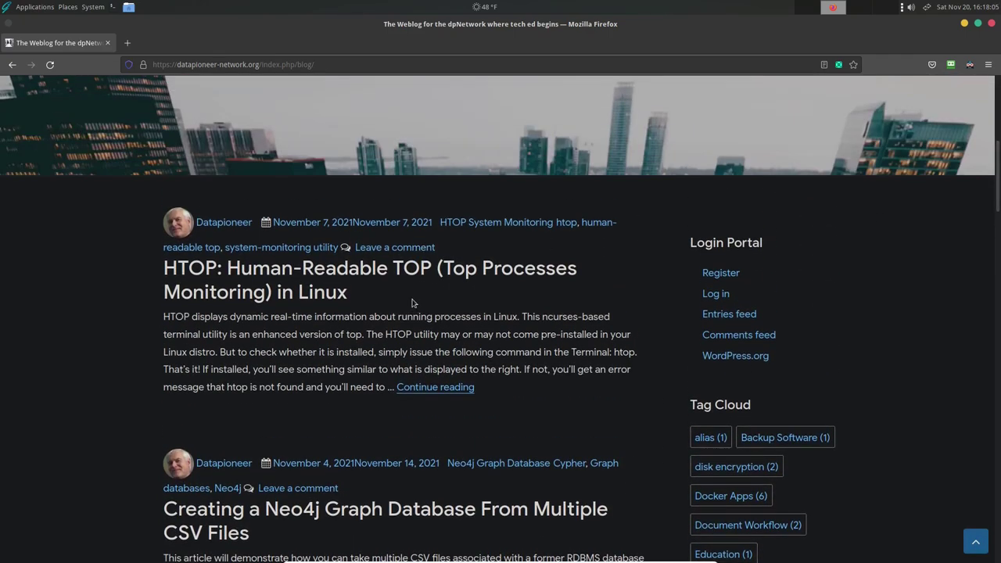
drag(998, 201, 998, 78)
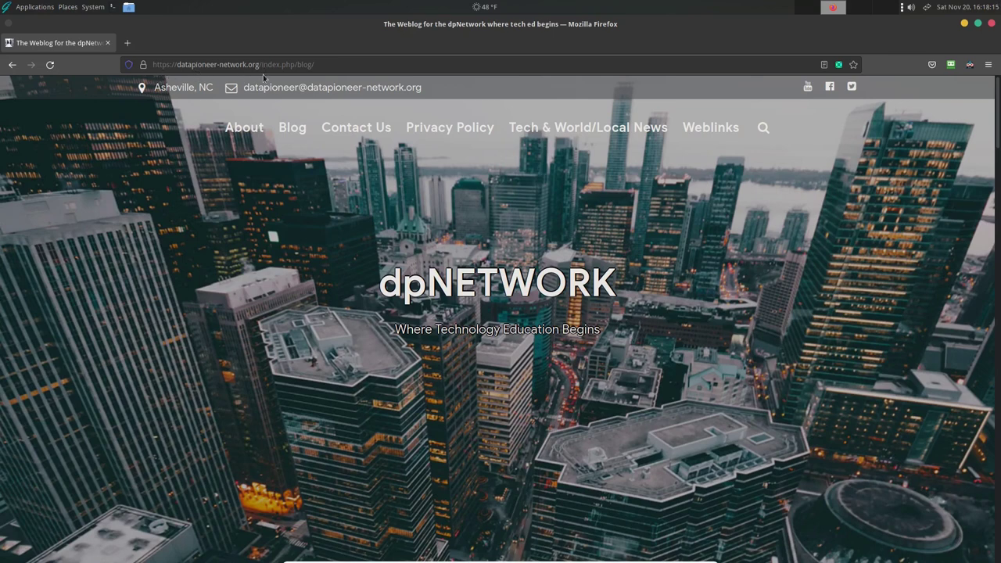
click(991, 25)
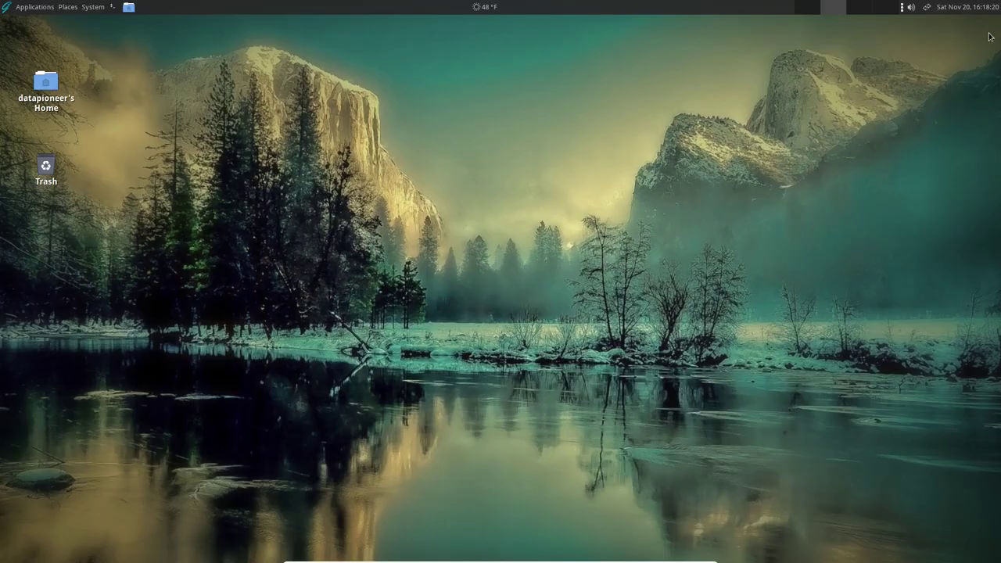
Review the applications listed under Office, Programming, Sound & Video and System Tools
click(3, 9)
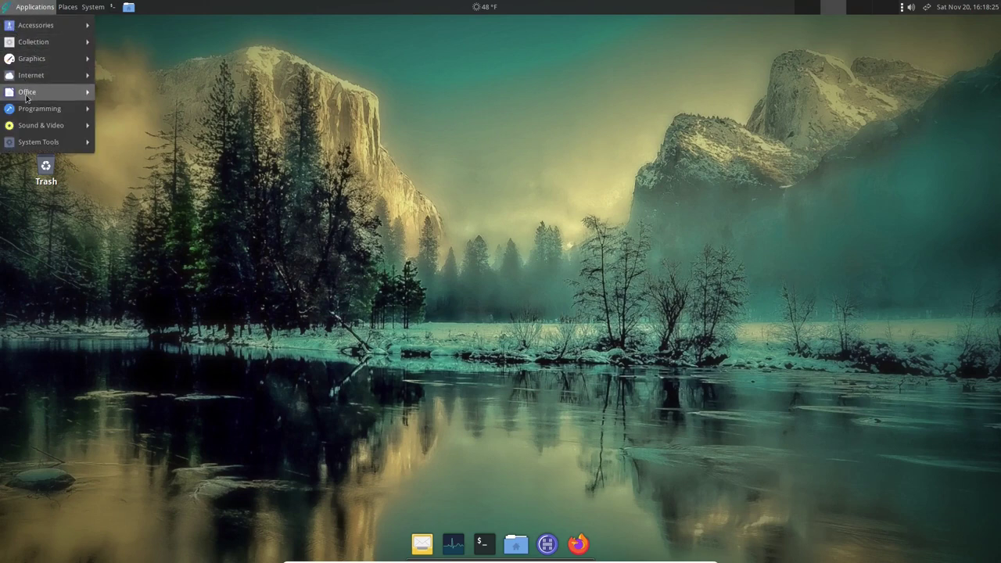
mouse_move(27, 95)
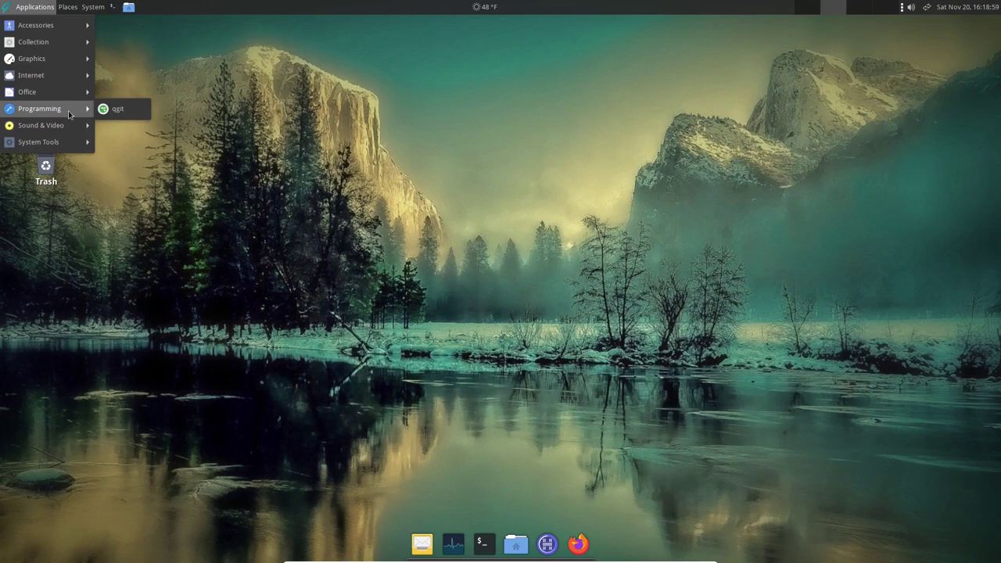
mouse_move(22, 131)
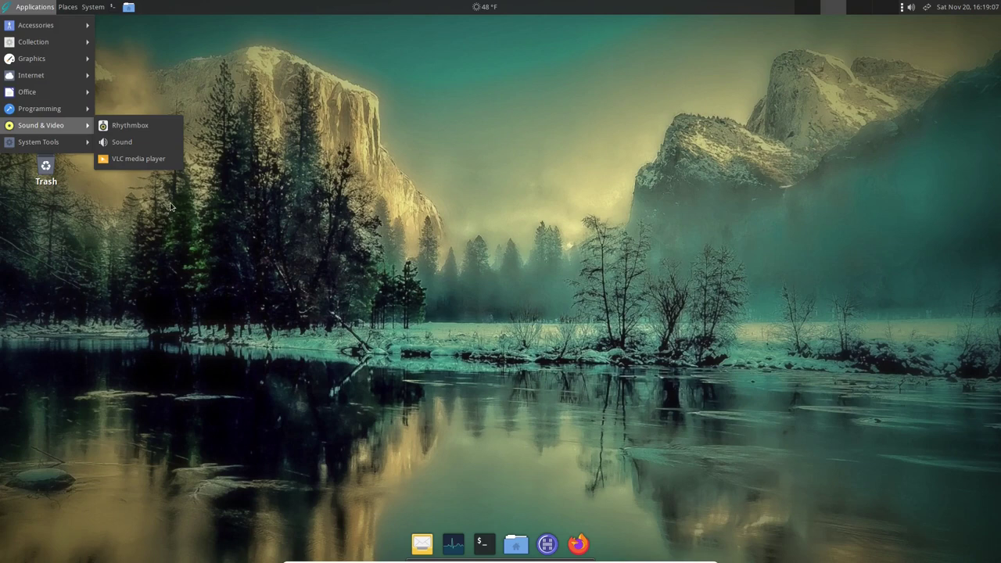
mouse_move(50, 147)
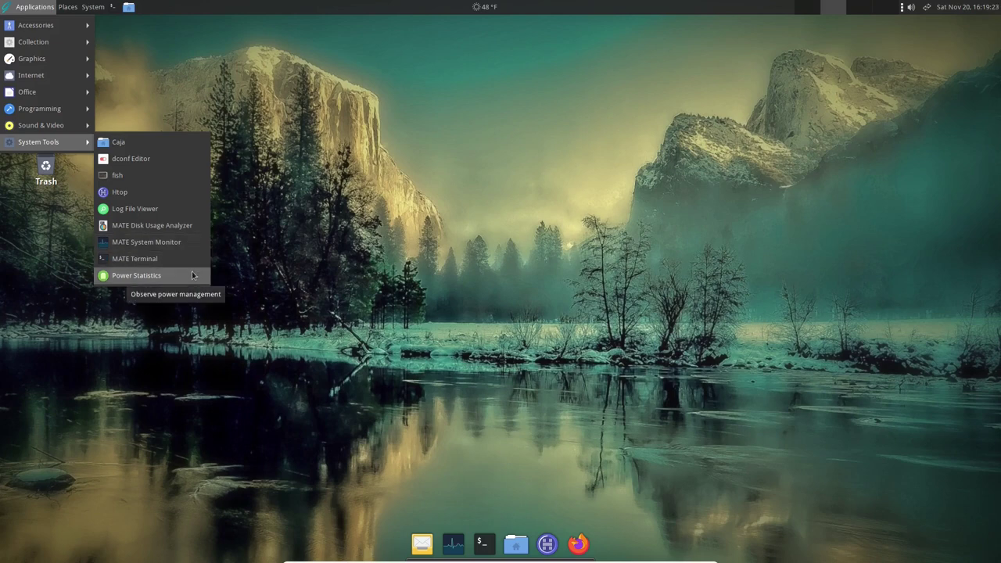
click(324, 269)
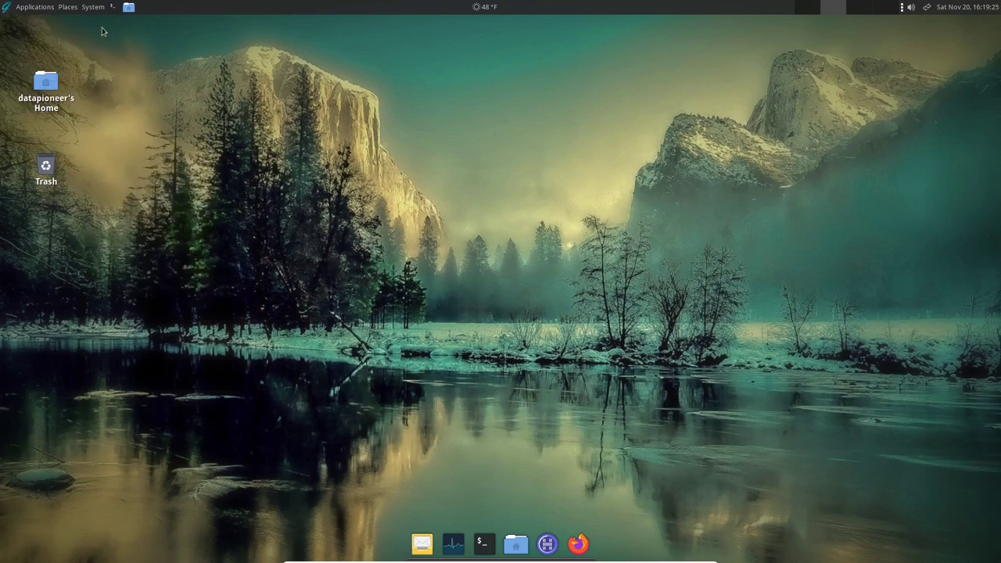
click(36, 8)
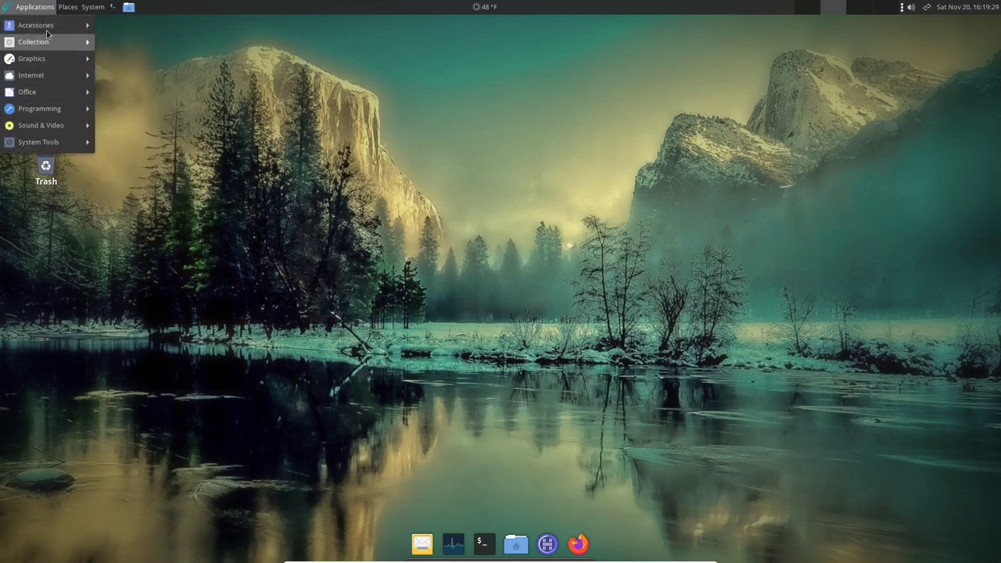
mouse_move(47, 31)
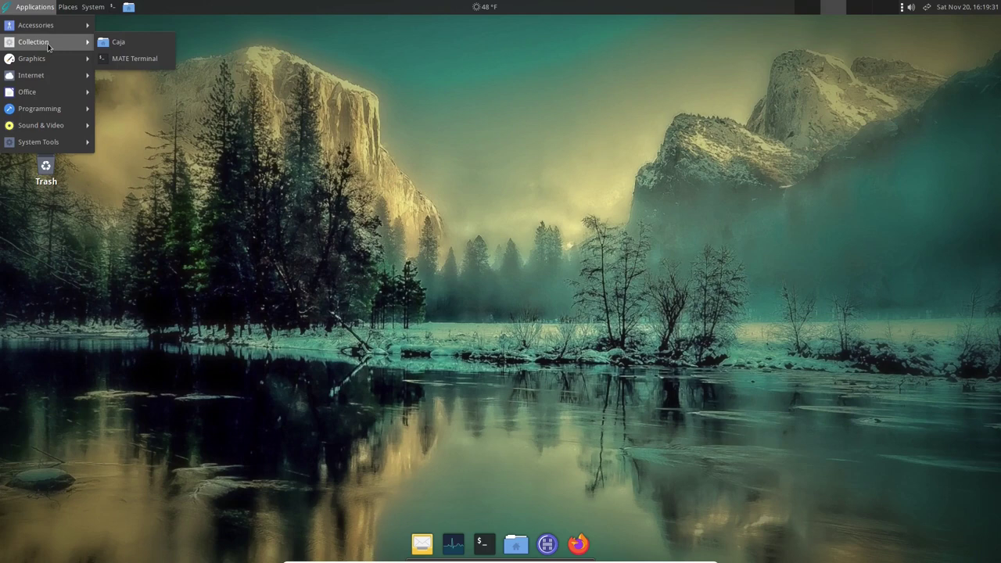
mouse_move(48, 61)
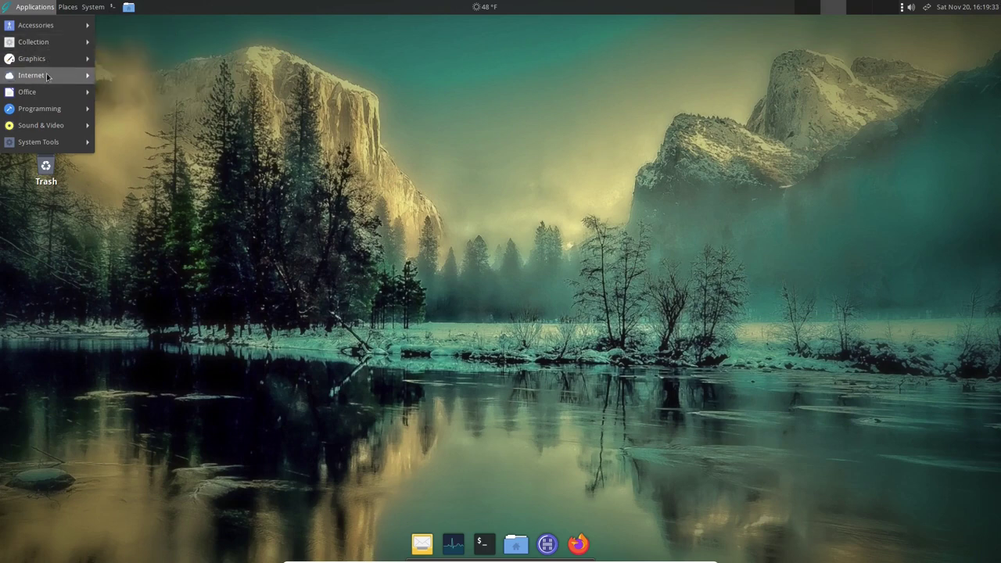
mouse_move(45, 91)
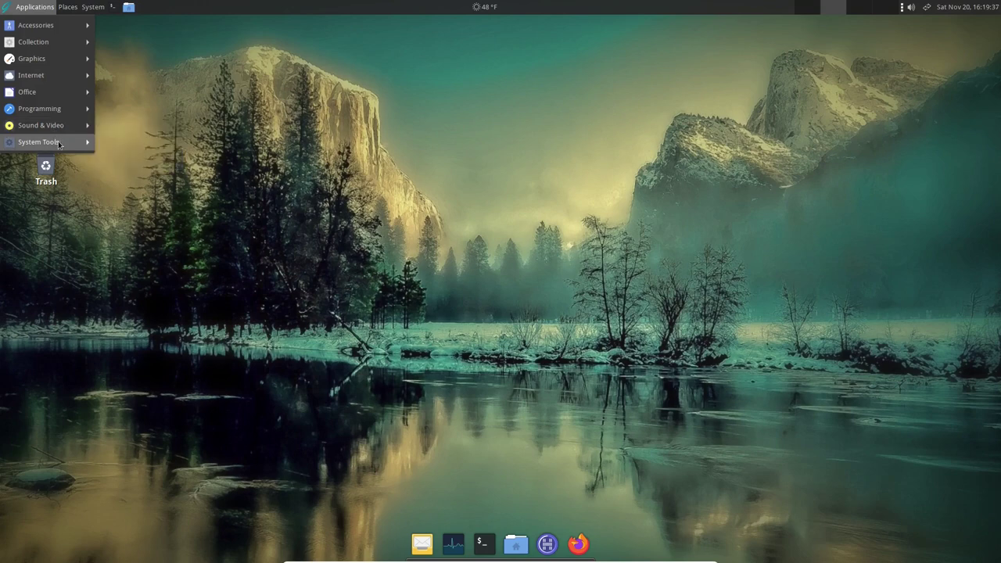
Open the MATE Search Tool, search the File System for names containing "plank", and look through the results
mouse_move(78, 7)
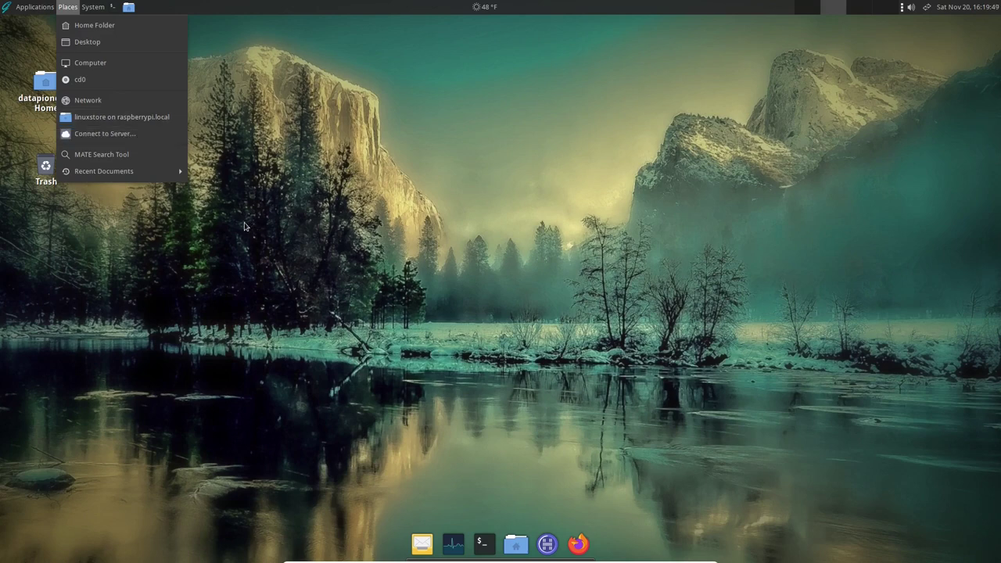
click(108, 155)
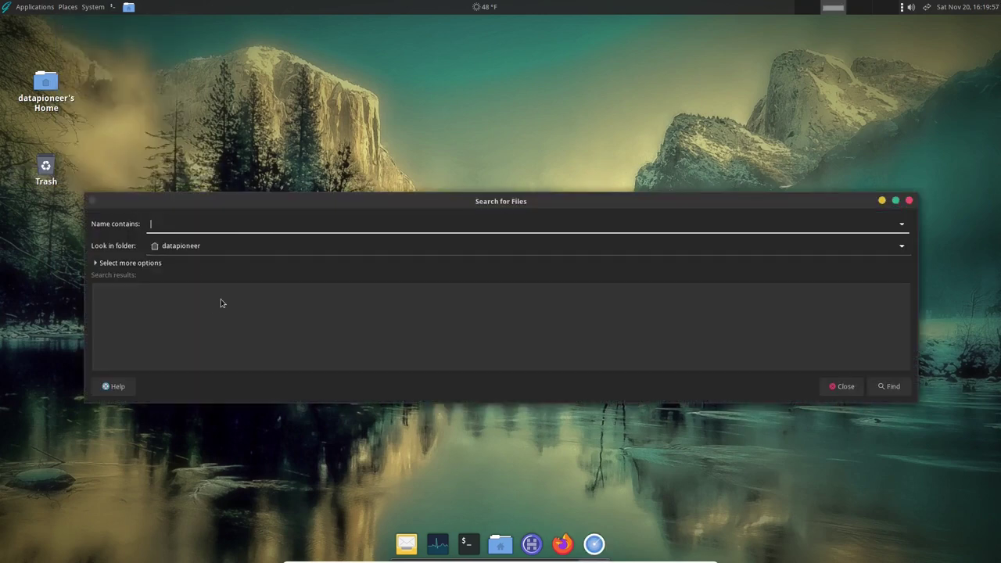
text(plank)
click(901, 245)
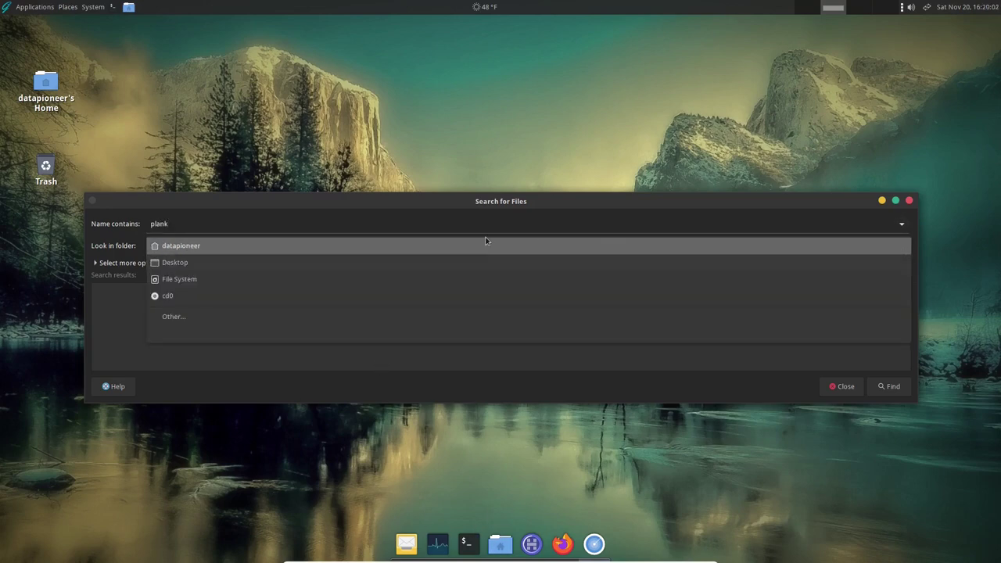
click(304, 280)
click(889, 387)
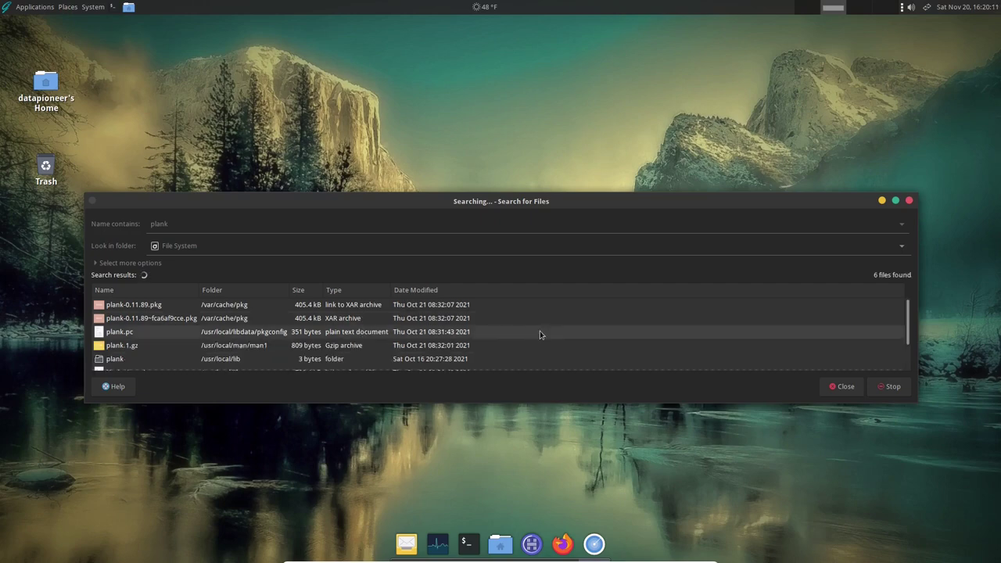
scroll(299, 362, down, 1)
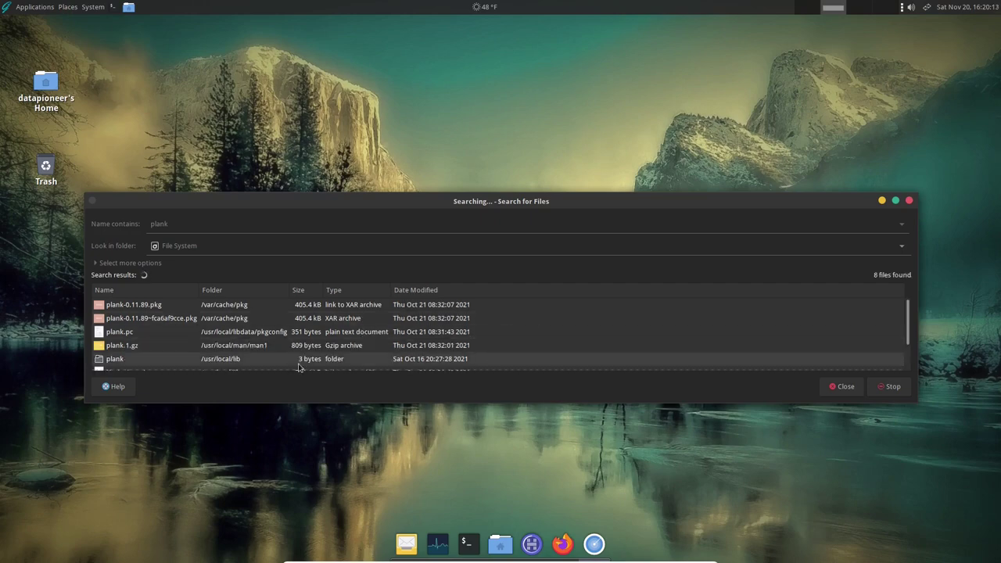
scroll(294, 357, down, 1)
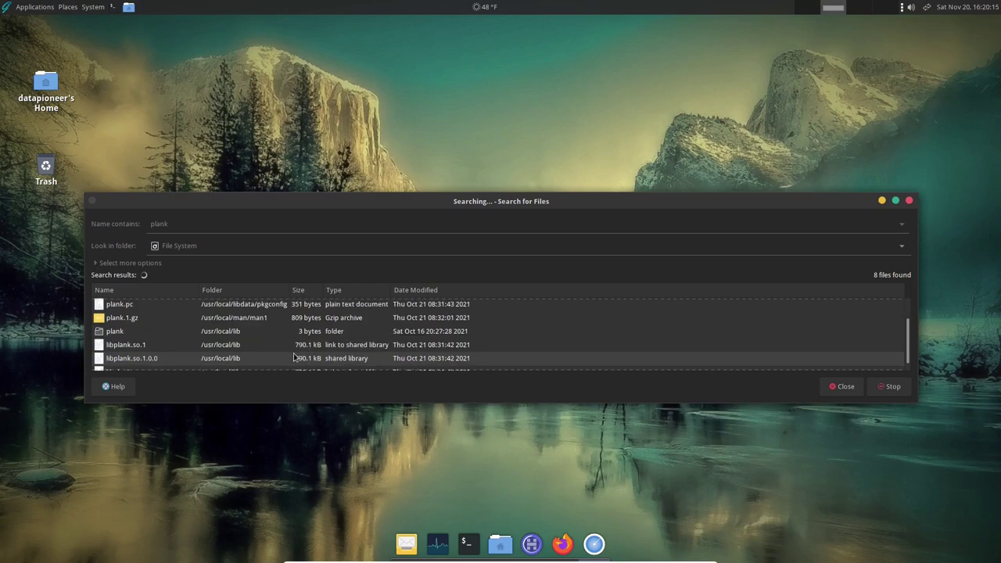
Look through the remaining file search results for "plank" and close the search tool
scroll(294, 355, up, 1)
scroll(295, 352, up, 1)
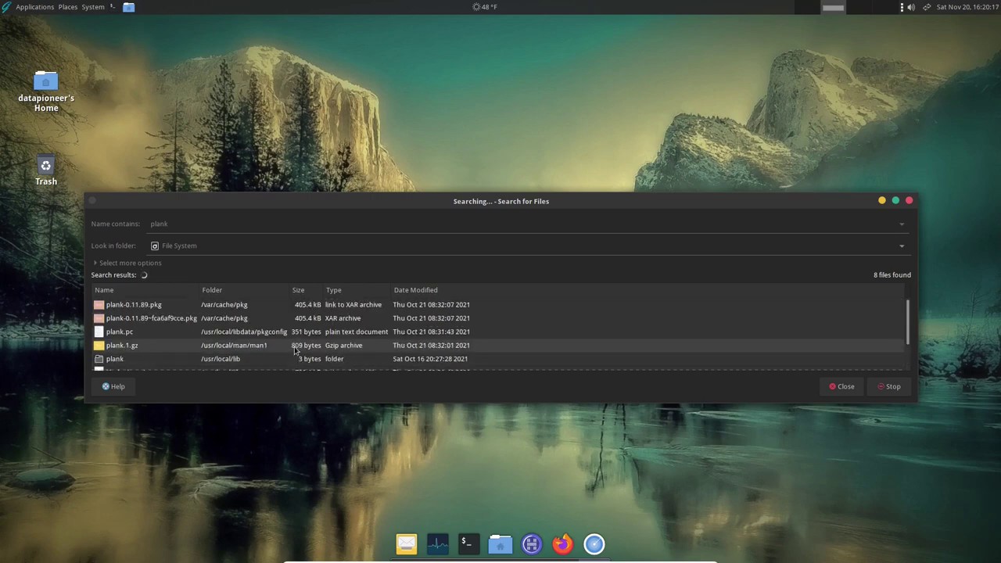
scroll(298, 349, down, 2)
scroll(301, 346, down, 1)
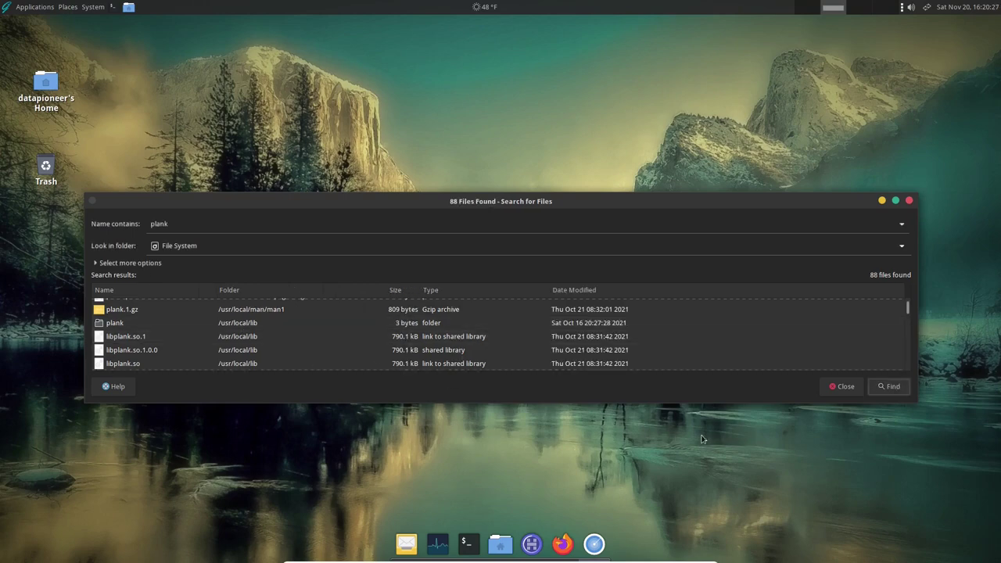
click(842, 386)
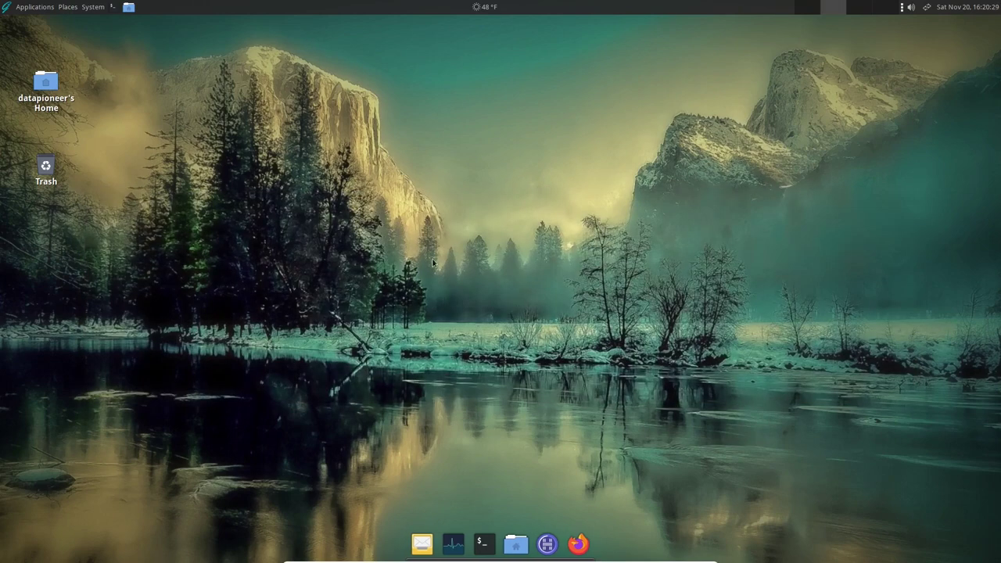
Open Startup Applications from the Control Center, inspect the plank entry's startup details without changing them, and close both windows
click(89, 7)
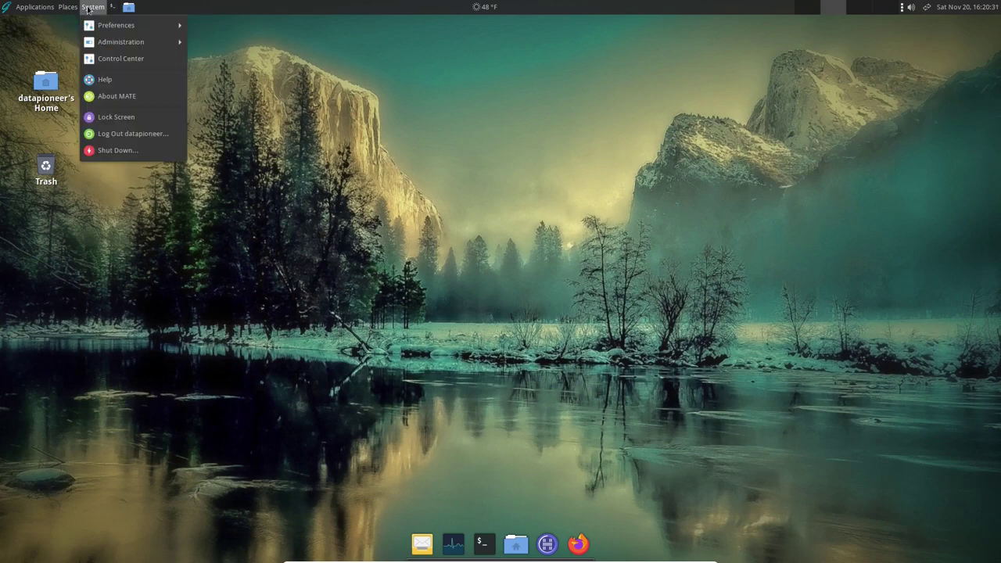
click(106, 61)
click(553, 443)
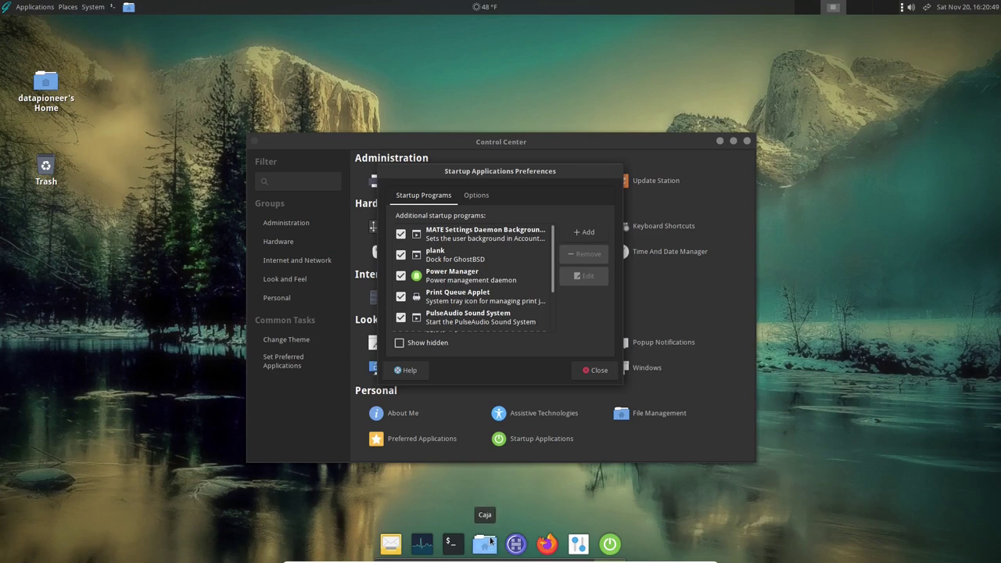
click(451, 255)
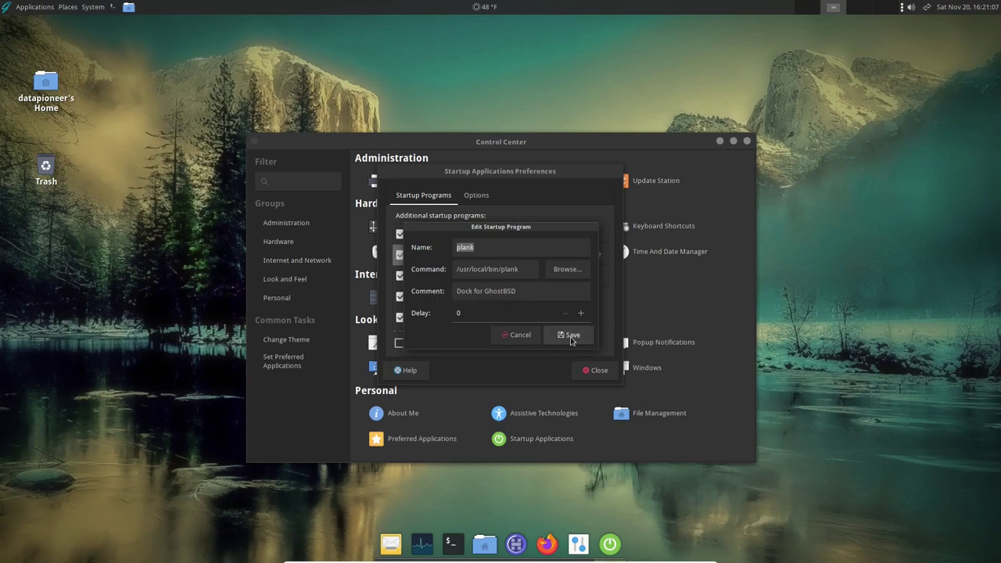
click(502, 341)
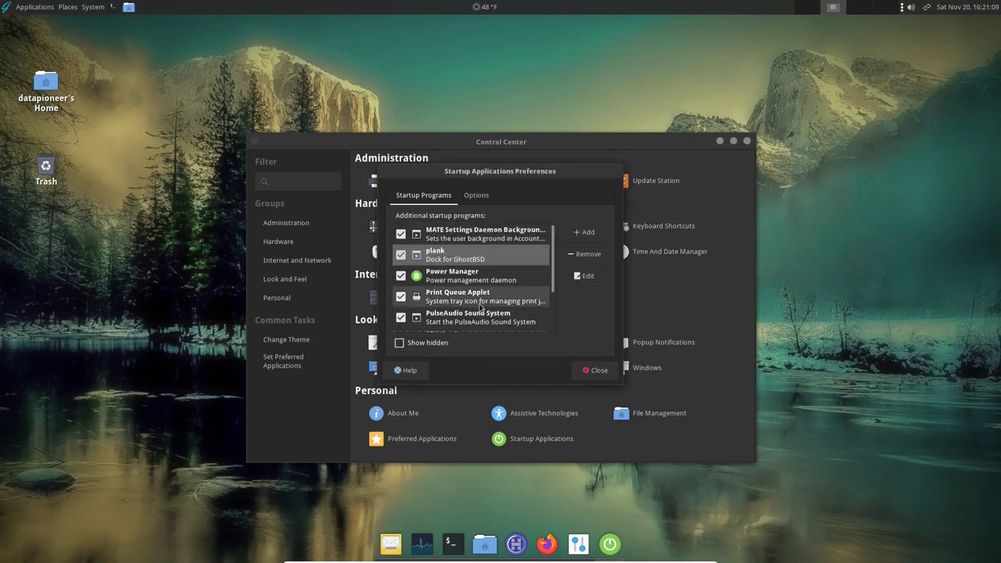
click(599, 370)
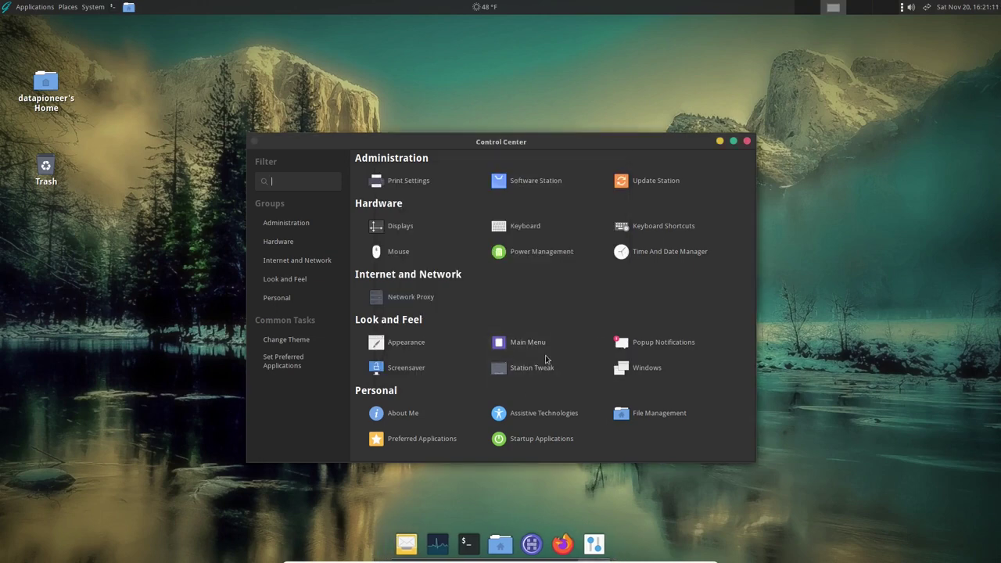
click(747, 142)
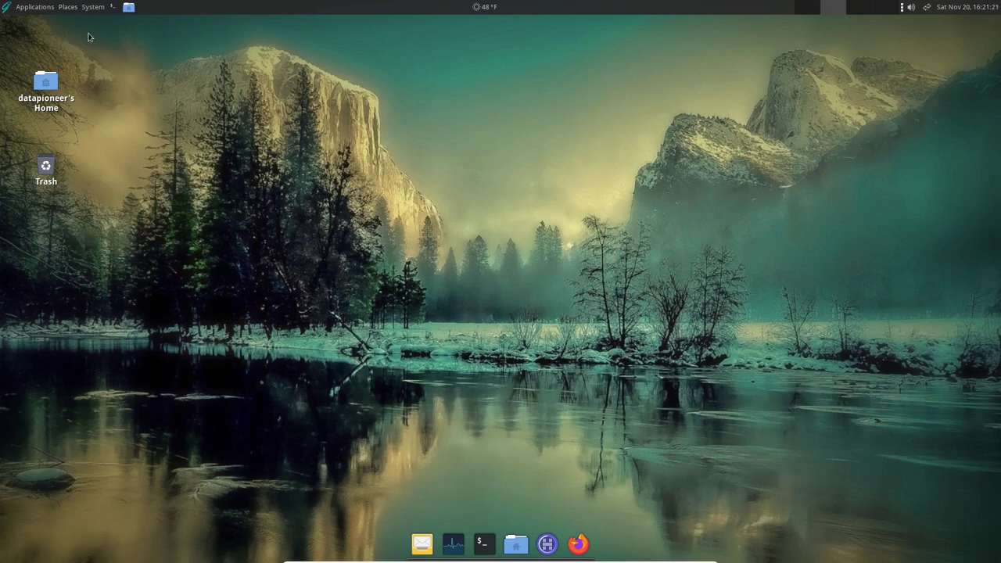
Open the Appearance preferences, look over the available themes and desktop backgrounds, and close the window
click(94, 8)
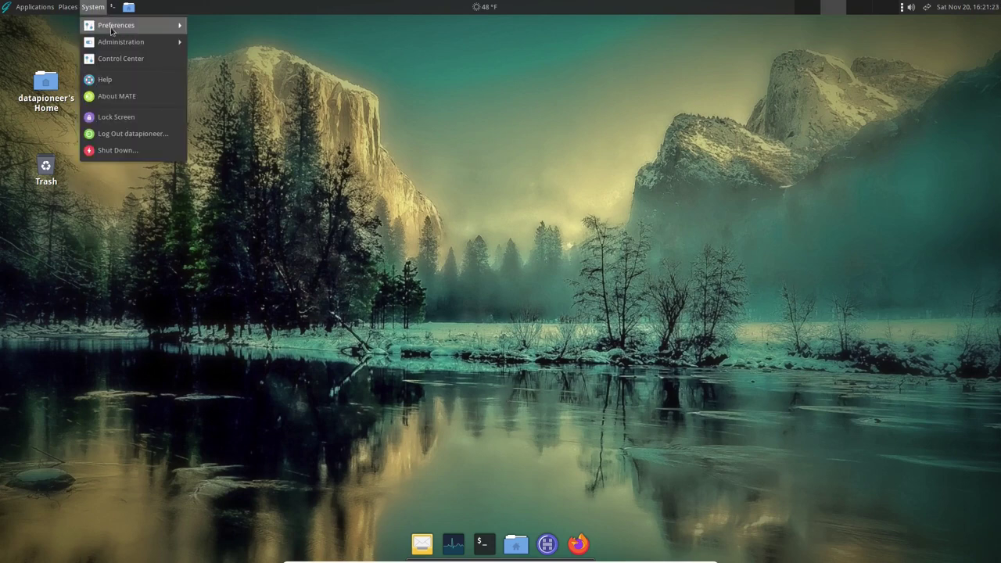
mouse_move(110, 28)
mouse_move(211, 30)
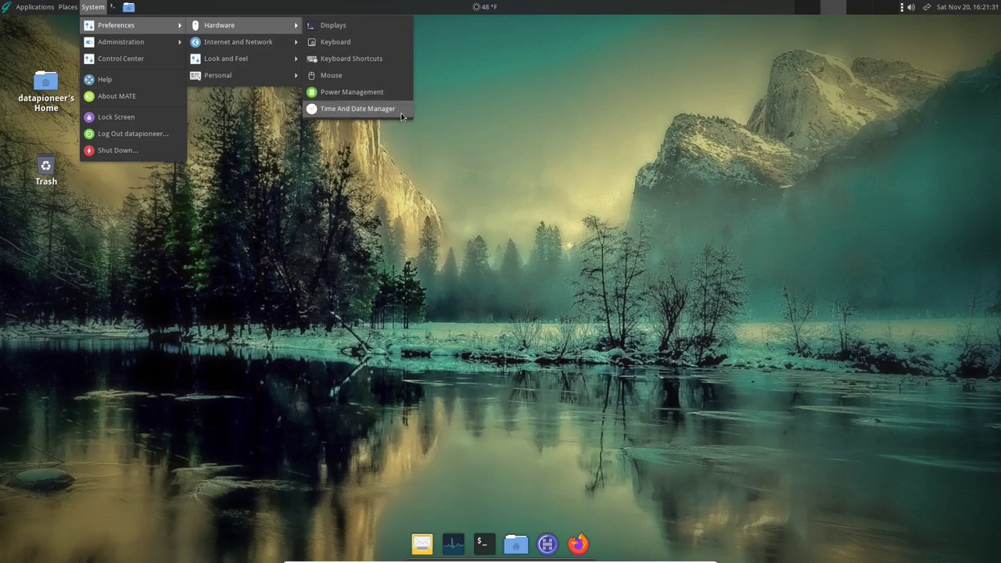
mouse_move(231, 43)
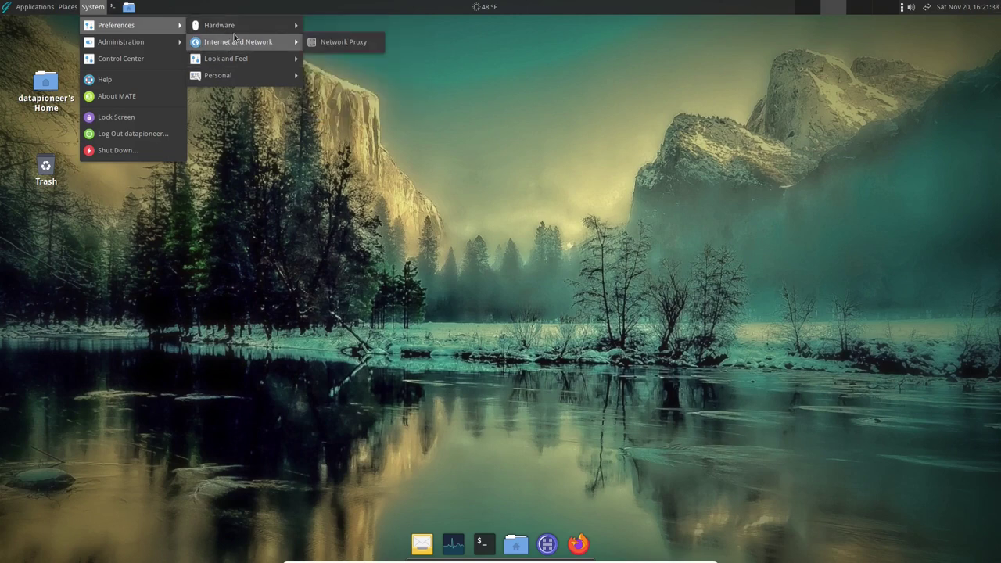
mouse_move(265, 60)
click(326, 59)
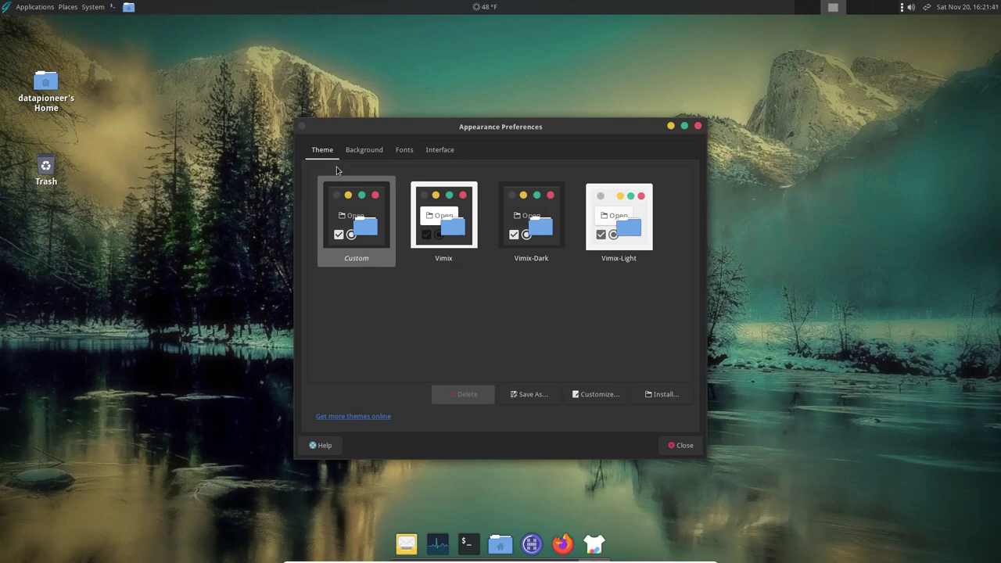
click(357, 154)
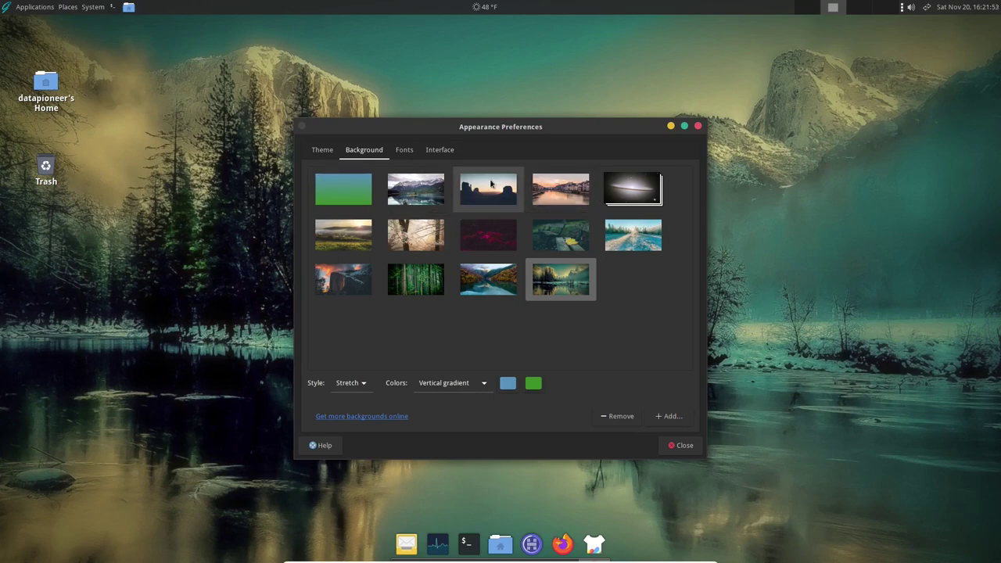
mouse_move(491, 184)
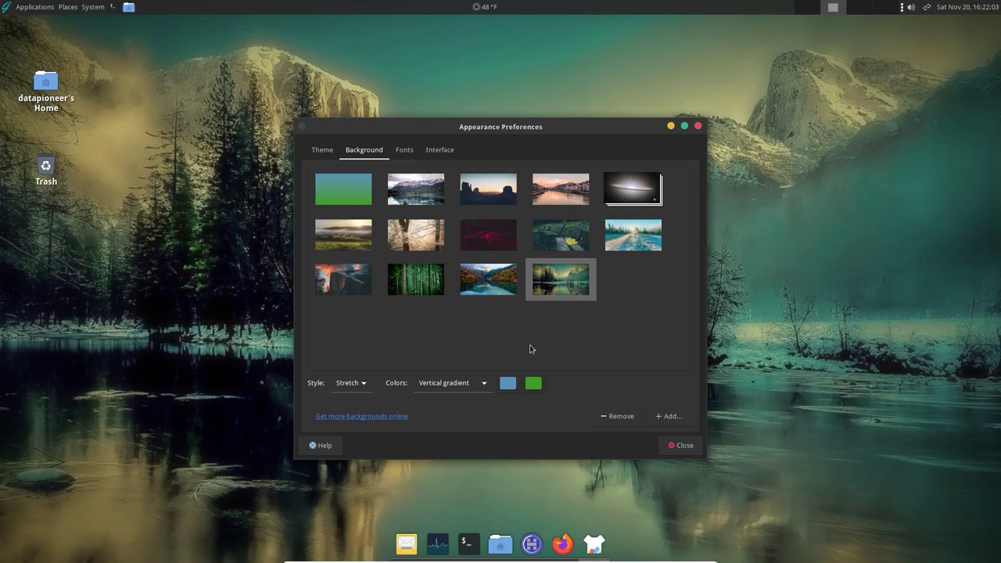
click(682, 449)
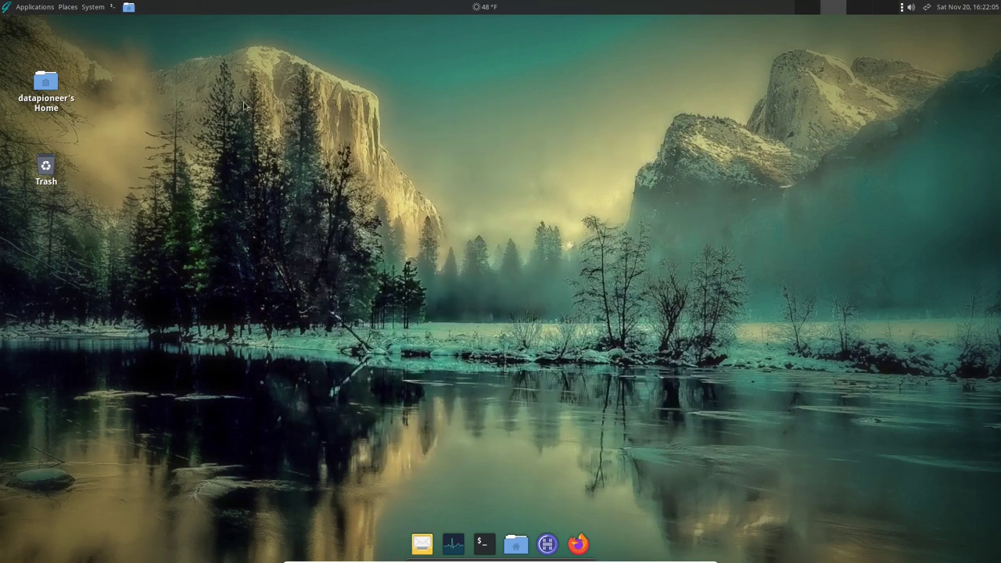
Open Preferred Applications, review the Internet, Multimedia, System and Office defaults, and close the window
click(93, 9)
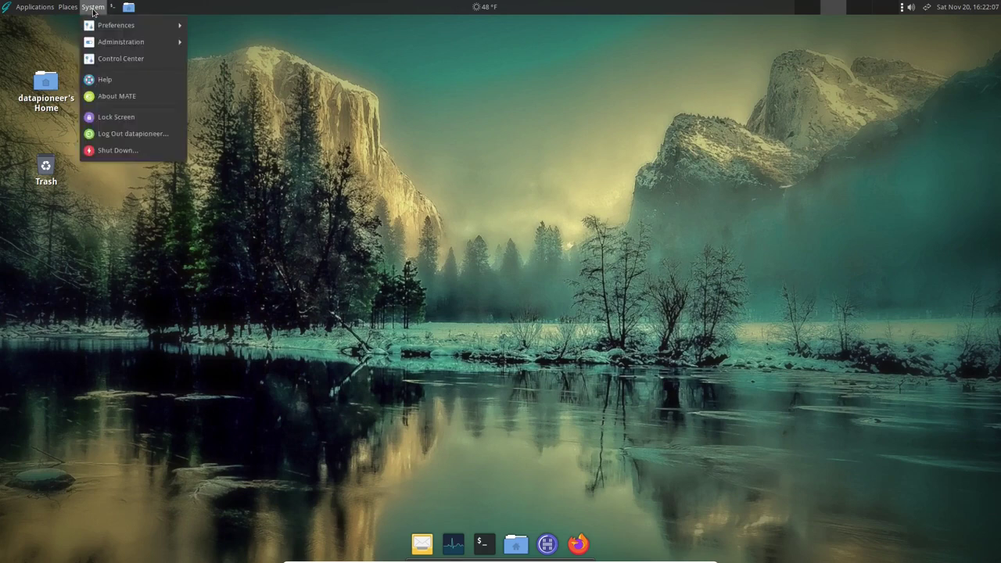
mouse_move(226, 77)
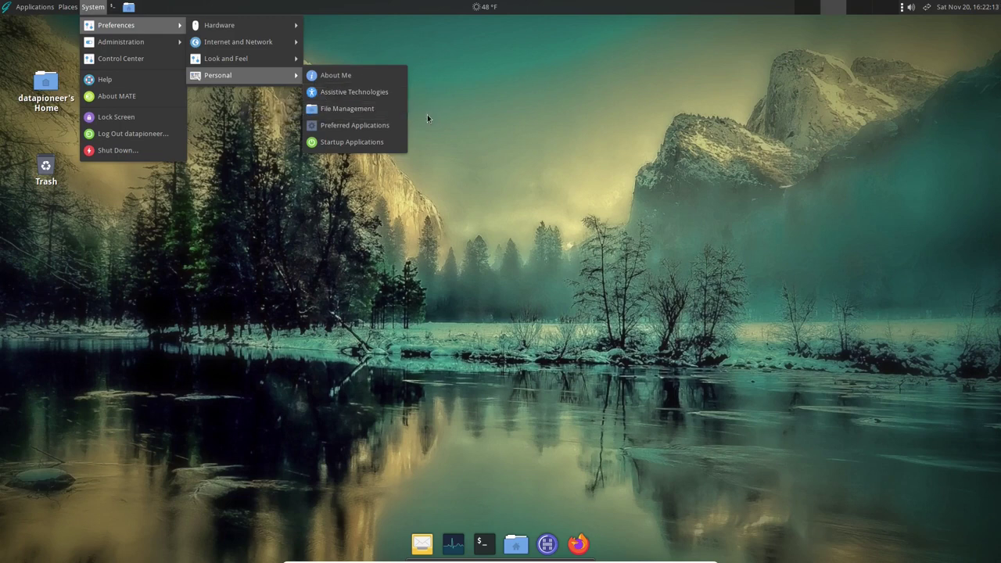
click(397, 125)
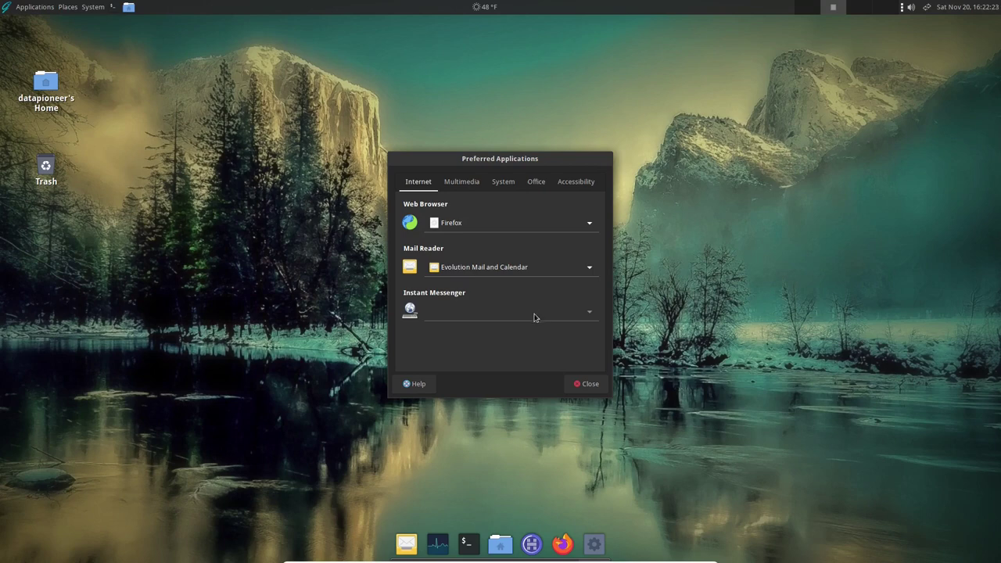
click(458, 182)
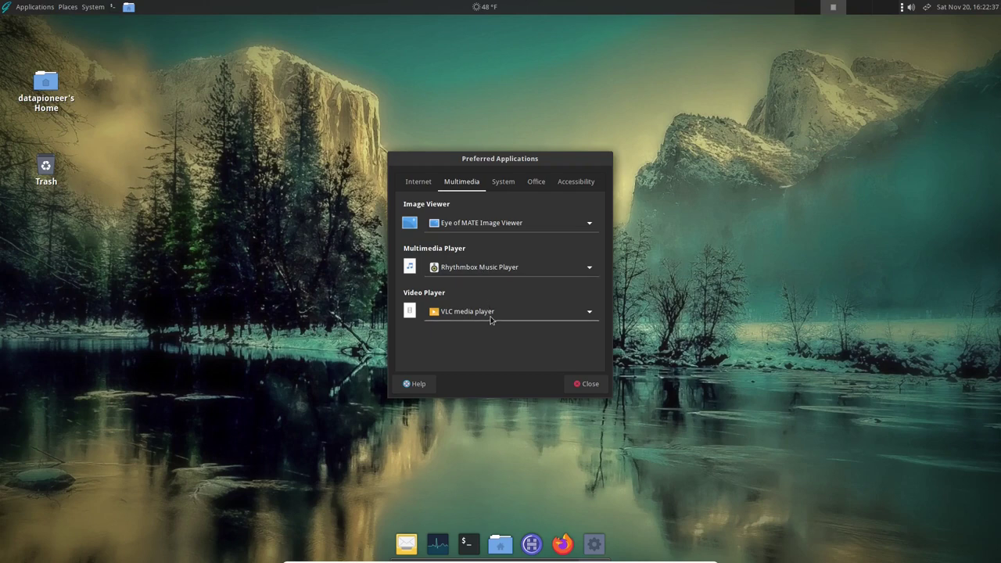
click(502, 182)
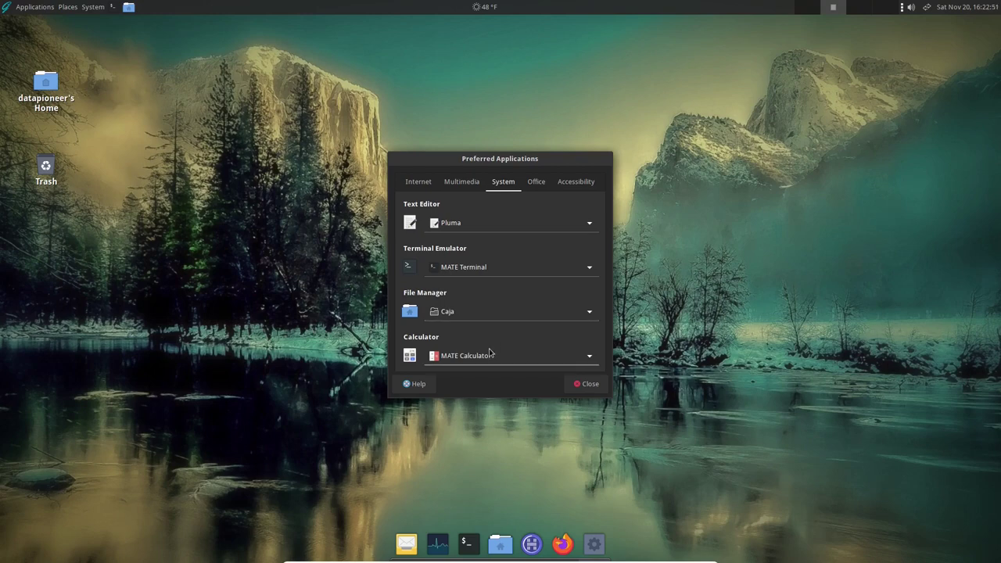
click(537, 186)
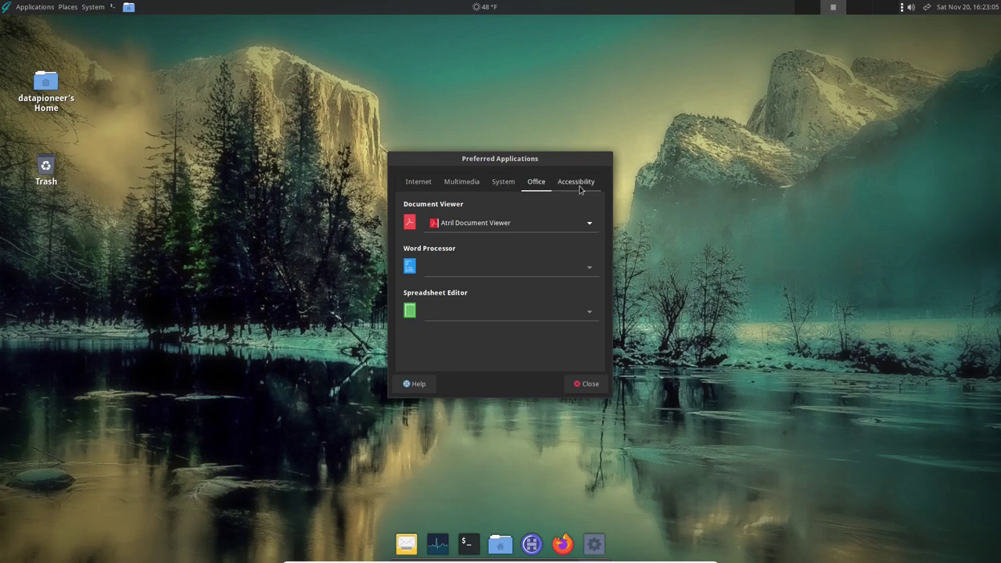
click(588, 383)
Open Print Settings from the Control Center, check for configured printers, and close it
click(100, 8)
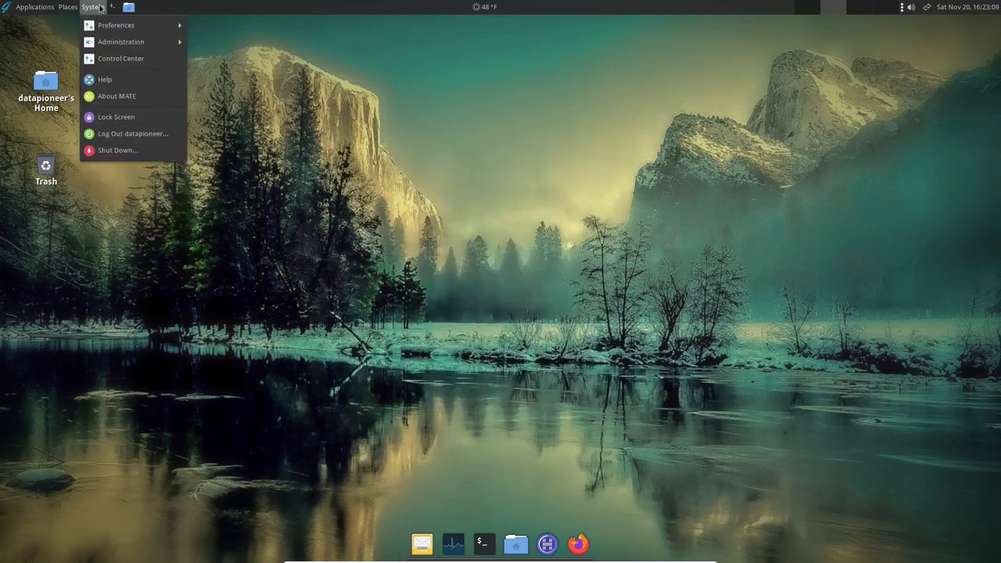
click(126, 59)
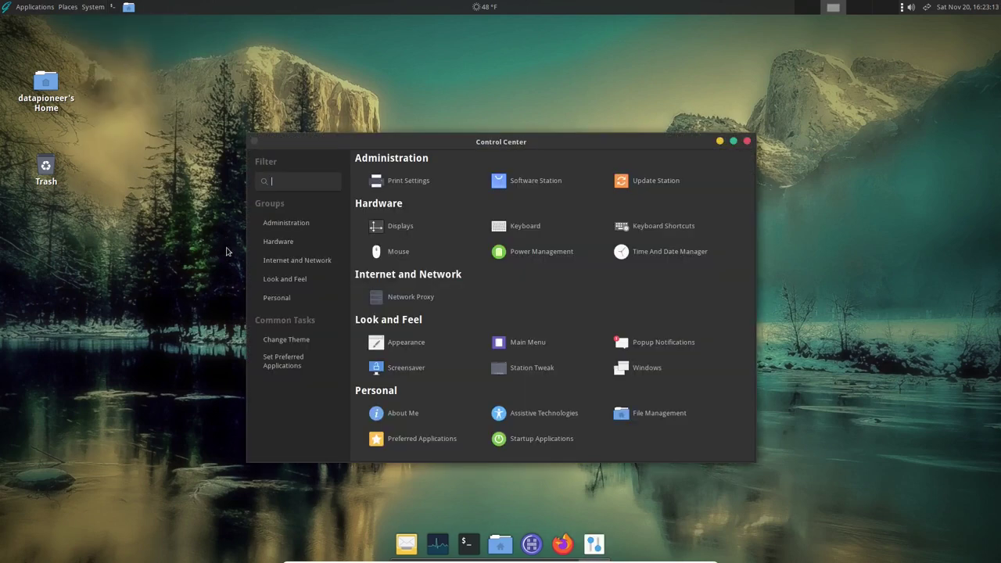
click(422, 188)
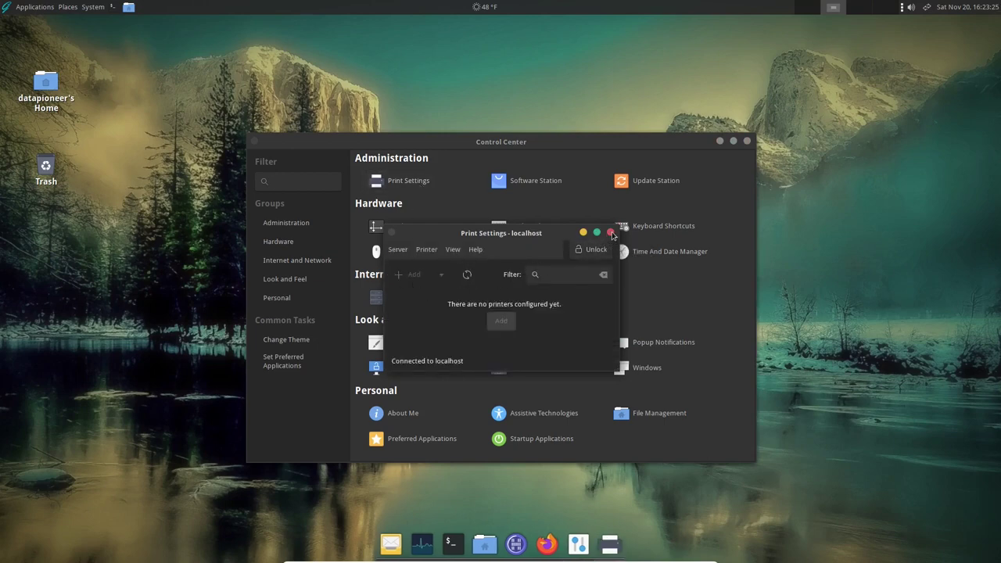
click(611, 232)
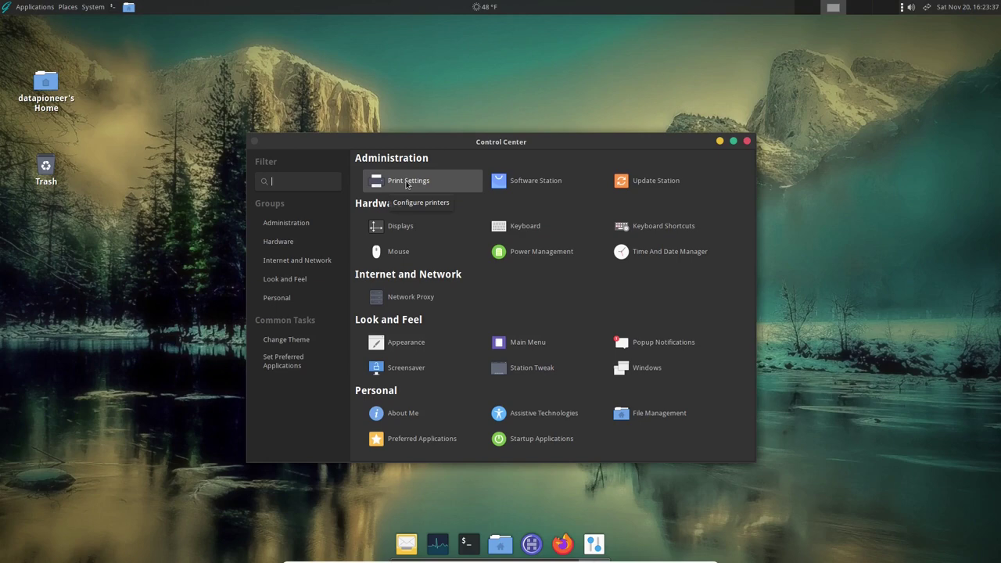
Open Software Station, confirm the account password, and browse the package categories and the packages under graphics
click(538, 183)
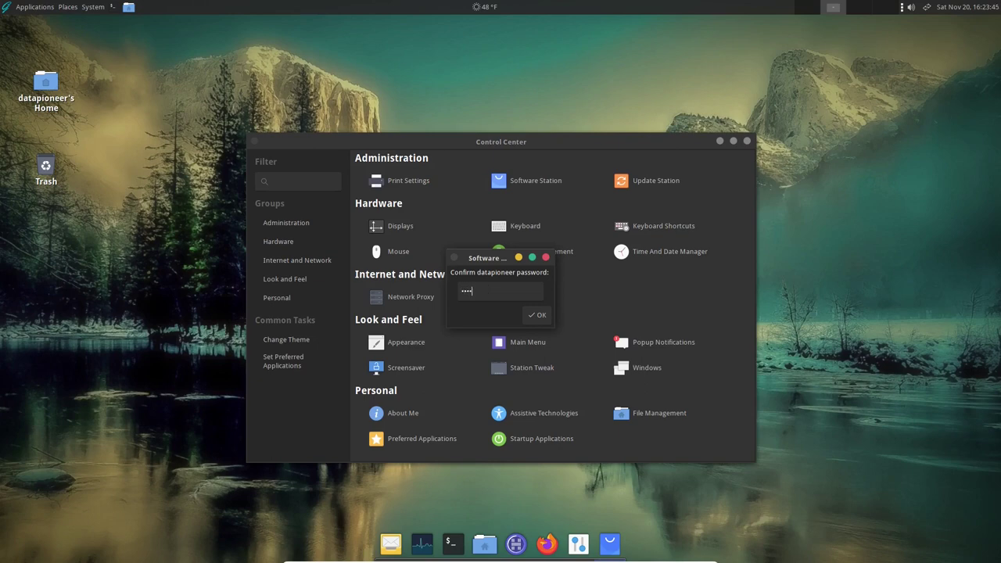
key(Return)
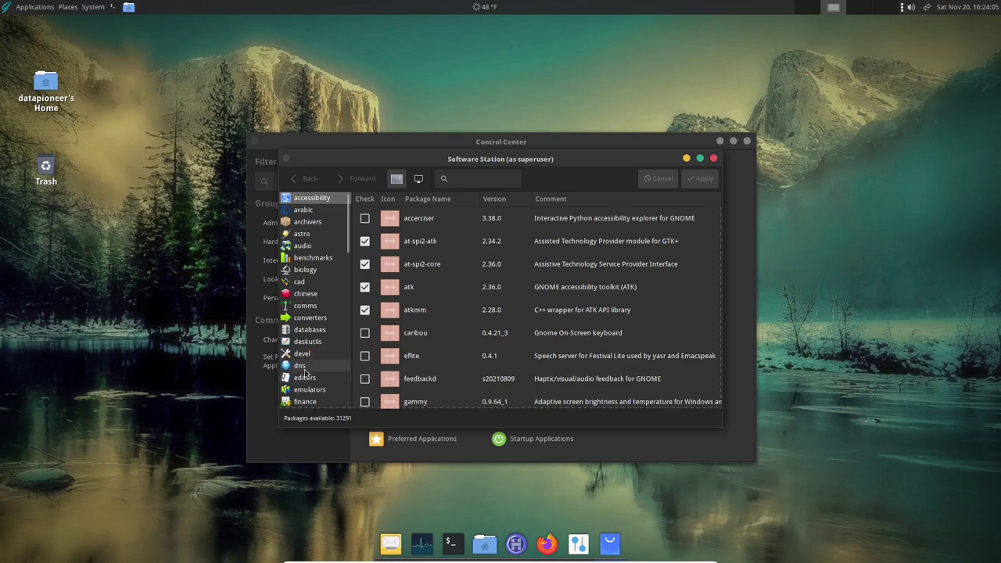
scroll(326, 372, down, 1)
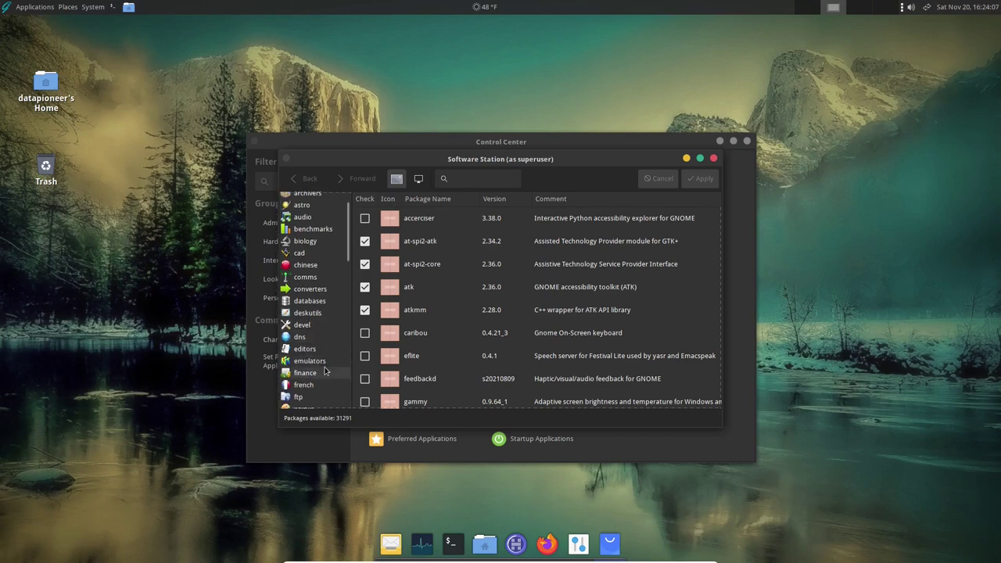
scroll(324, 359, down, 3)
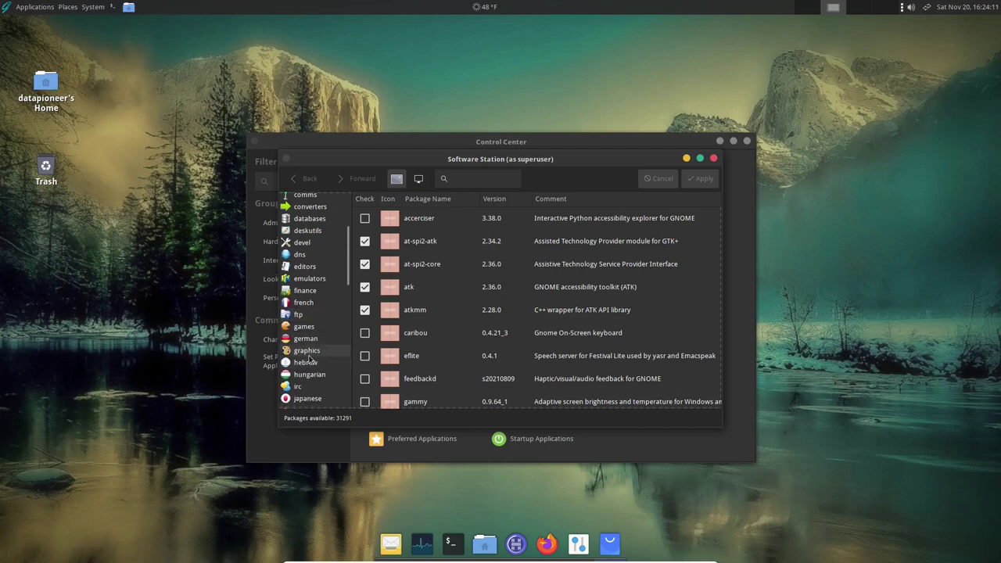
click(308, 352)
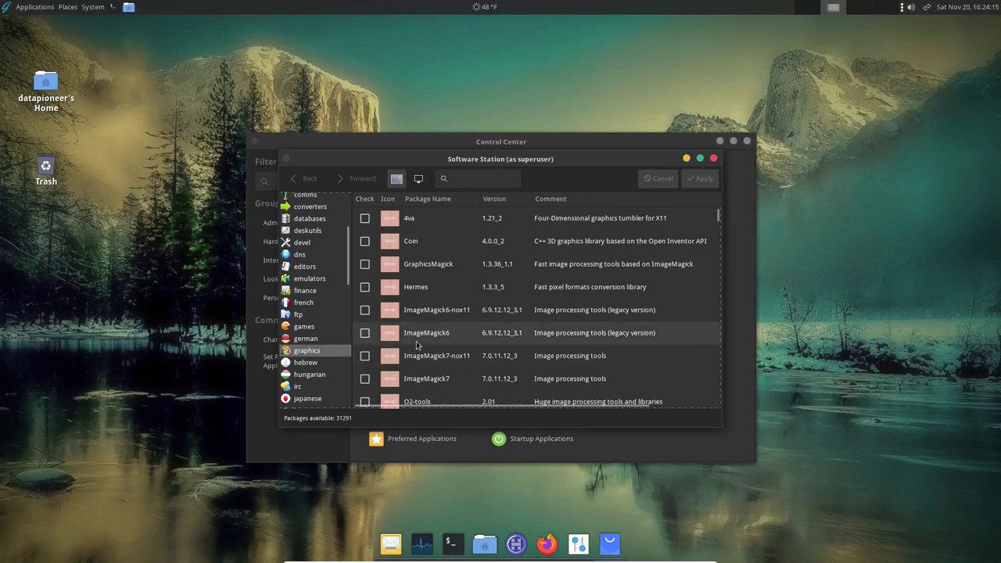
scroll(426, 356, down, 1)
Search the available packages for "krita" and mark the krita sketching and painting program for installation
click(483, 180)
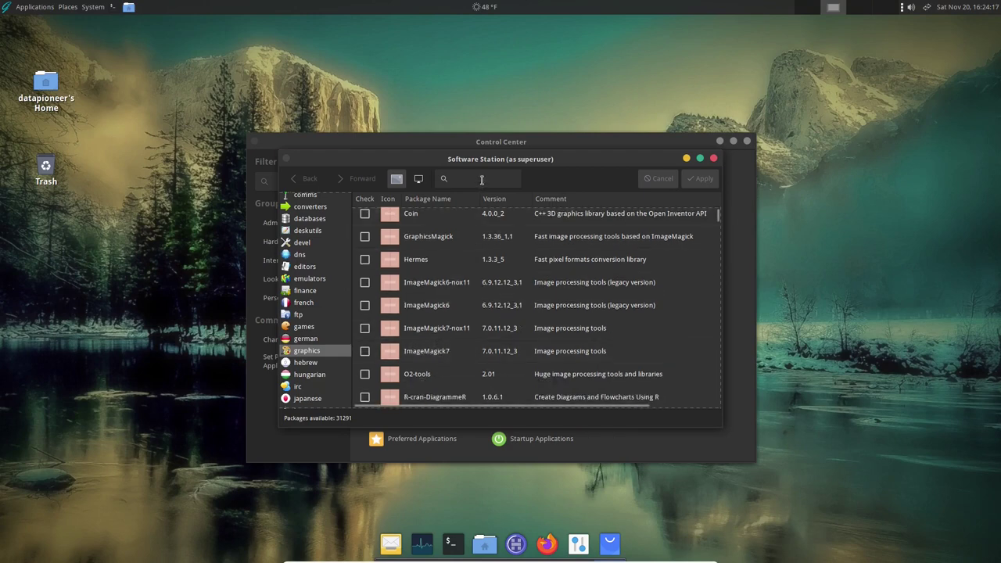
text(k)
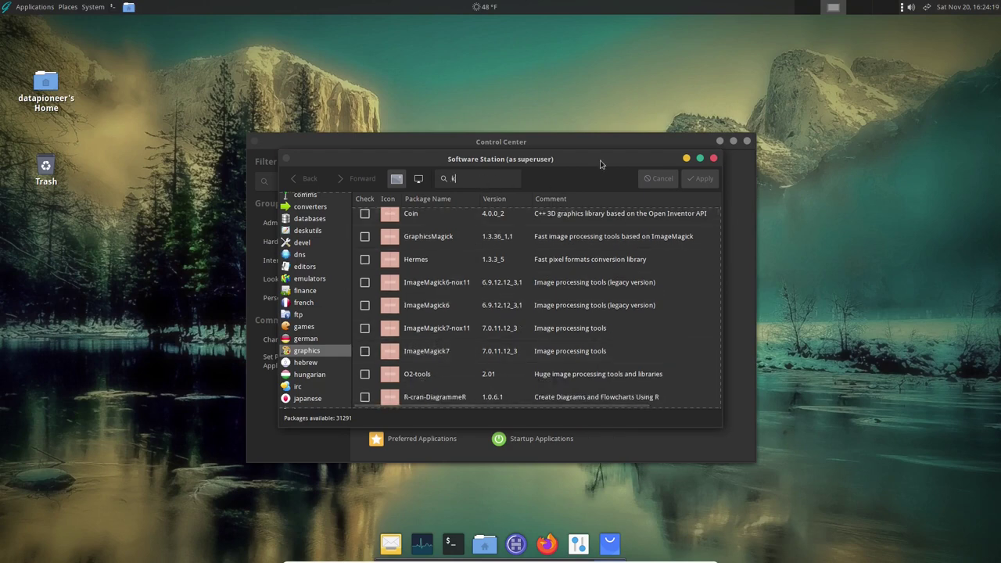
text(rita)
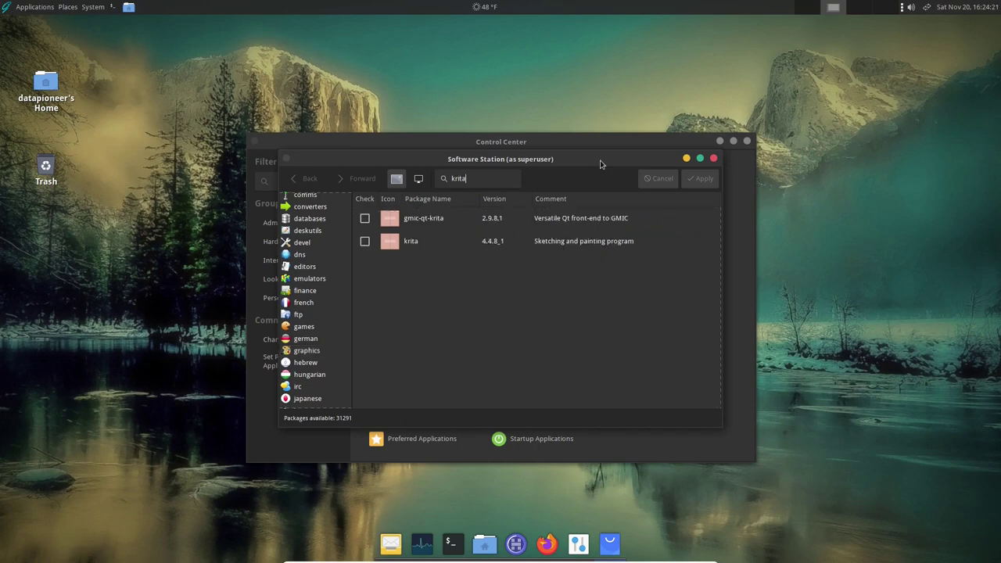
click(364, 240)
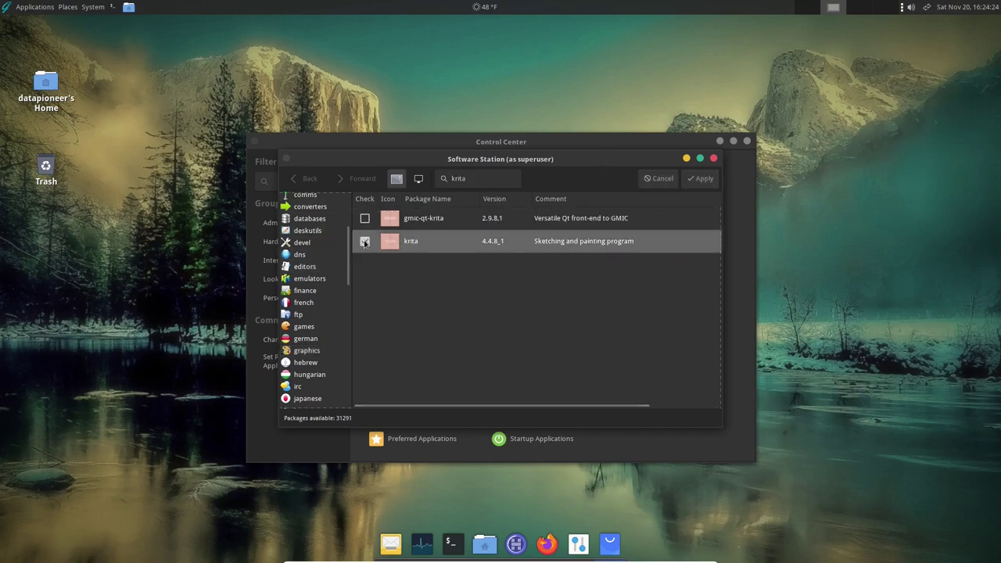
Apply the pending krita installation and confirm the list of software changes
click(700, 179)
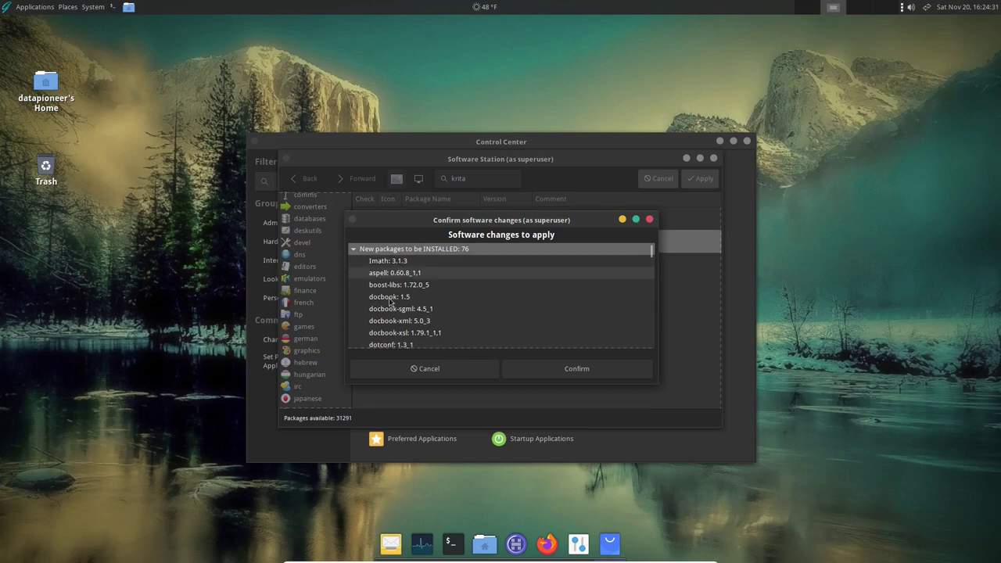
click(576, 369)
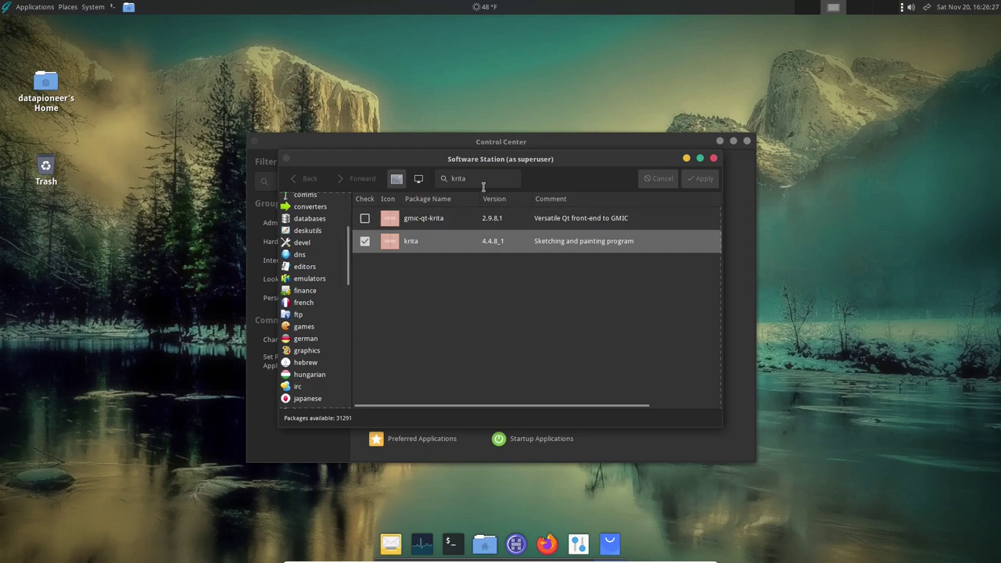
Replace the package search with "libre" and look through the matches for the full libreoffice productivity suite
key(BackSpace)
key(BackSpace)
key(BackSpace)
key(BackSpace)
key(BackSpace)
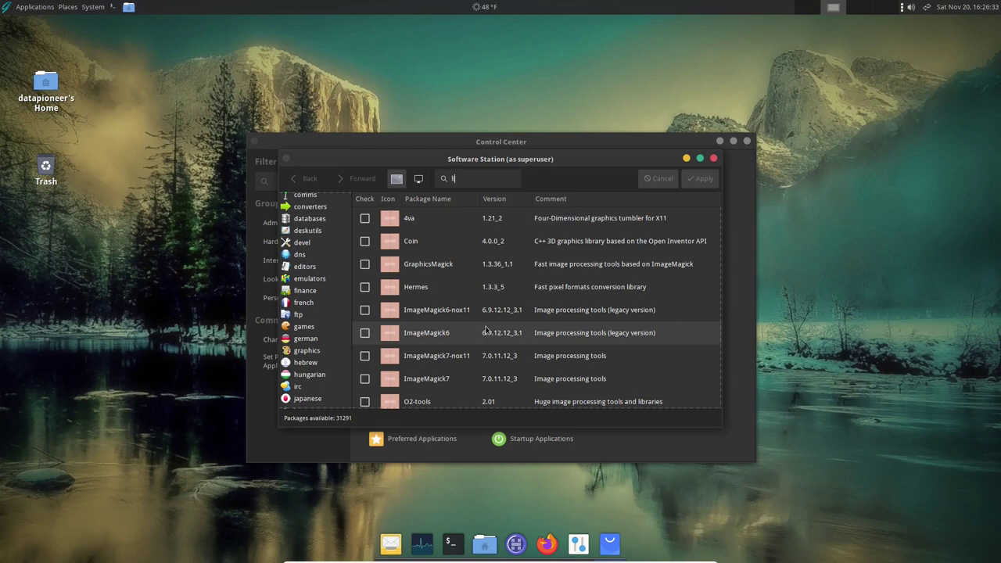
text(libre)
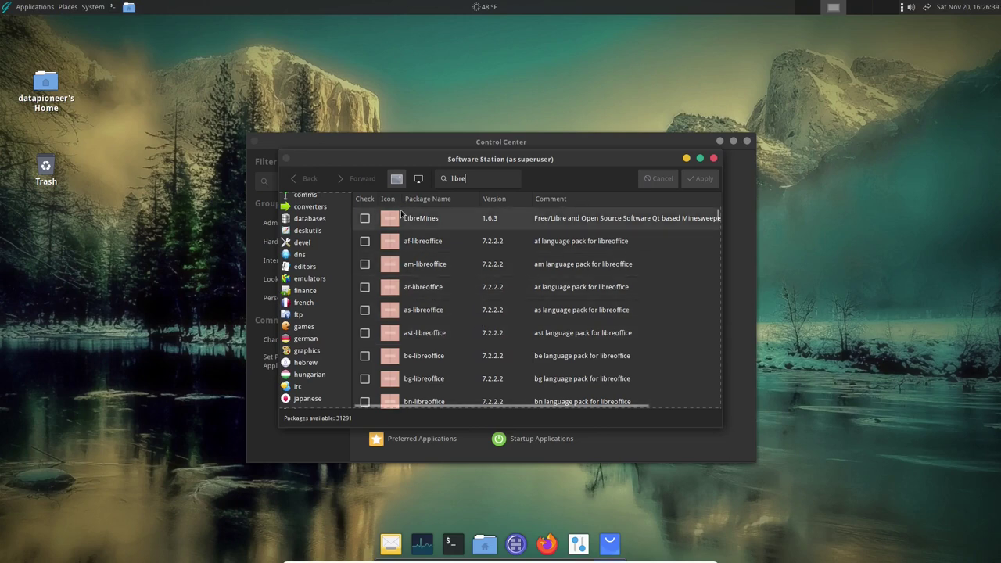
scroll(439, 302, down, 3)
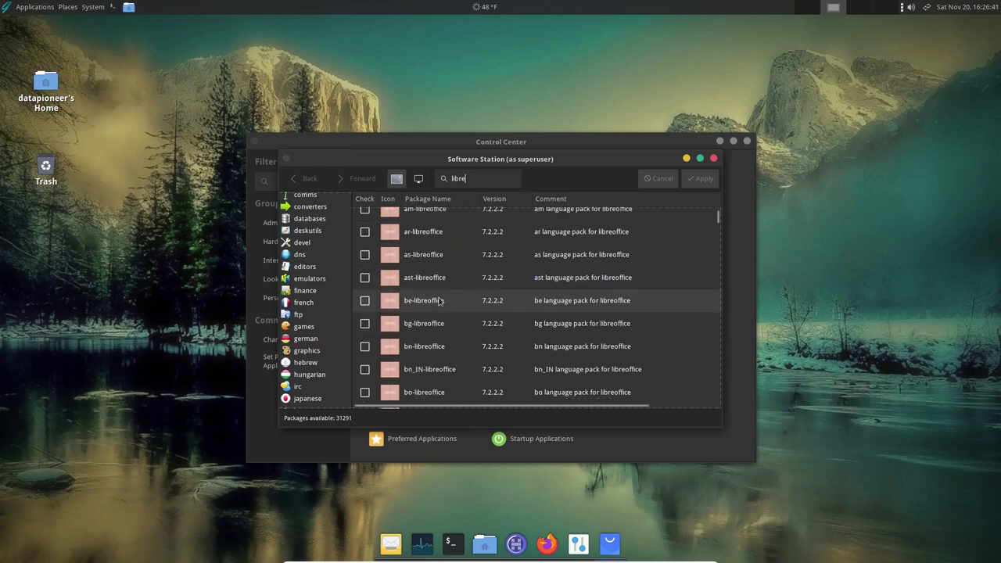
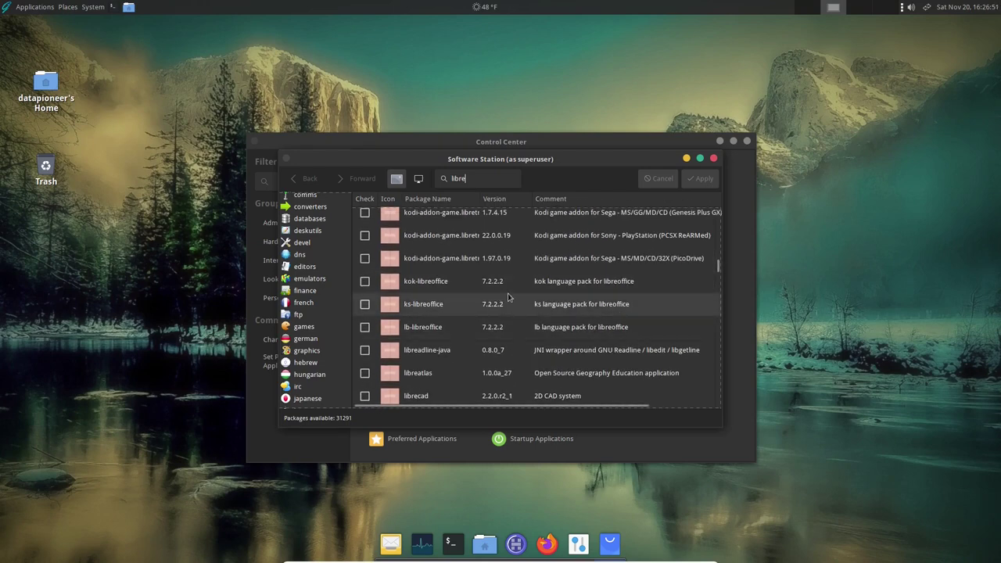
scroll(509, 303, down, 7)
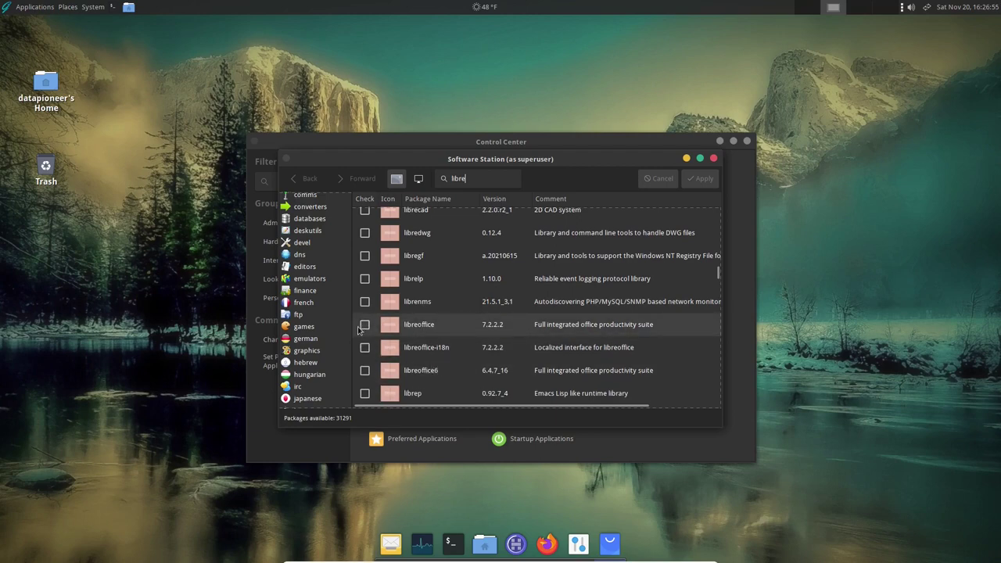
Mark the libreoffice package for installation, unmark it again, and close Software Station and the Control Center
click(364, 325)
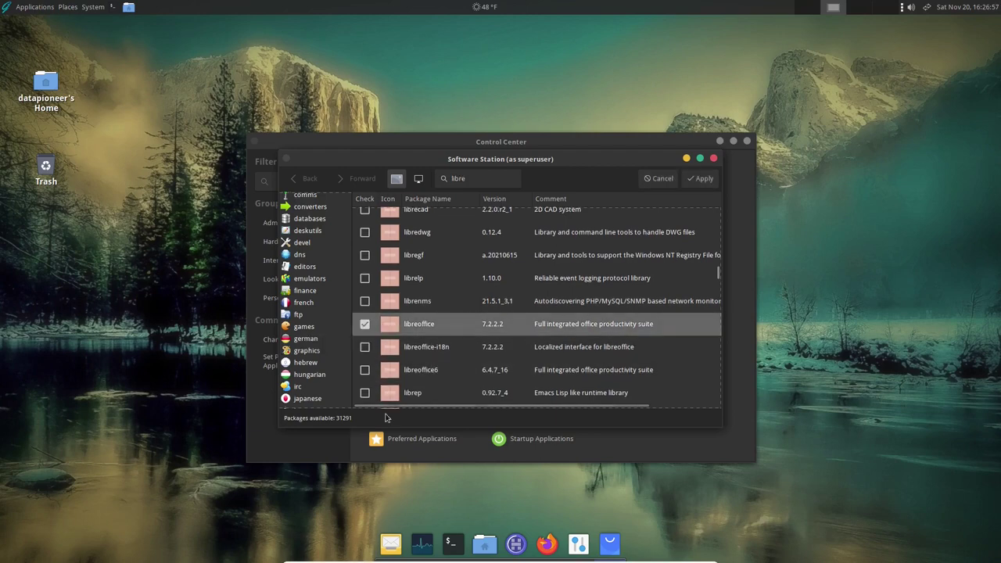
click(365, 324)
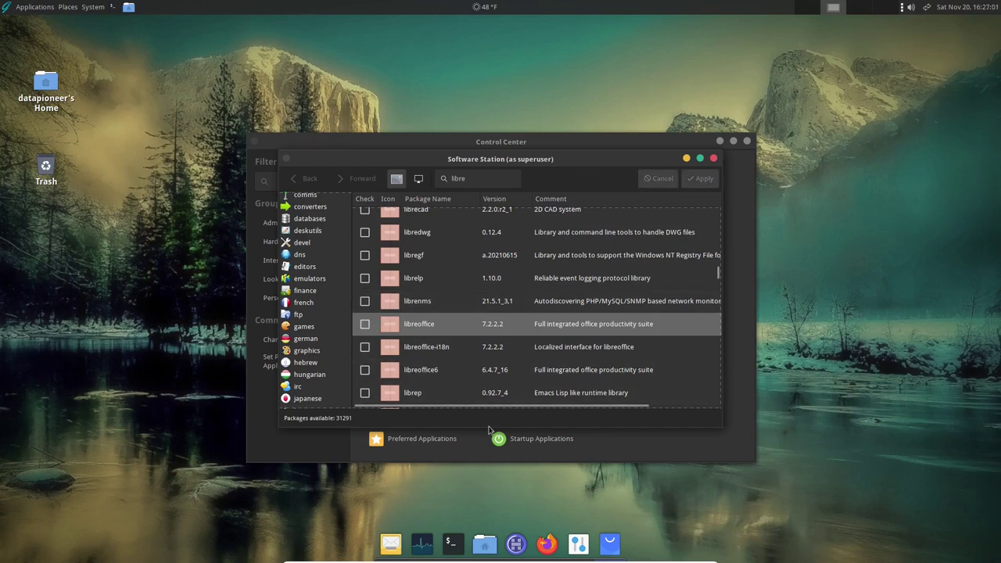
click(713, 159)
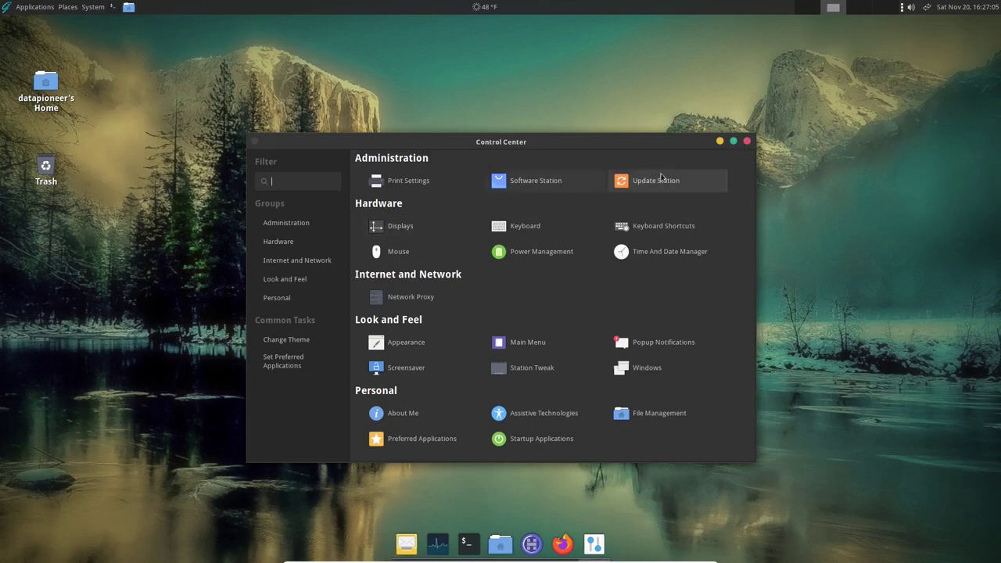
click(747, 141)
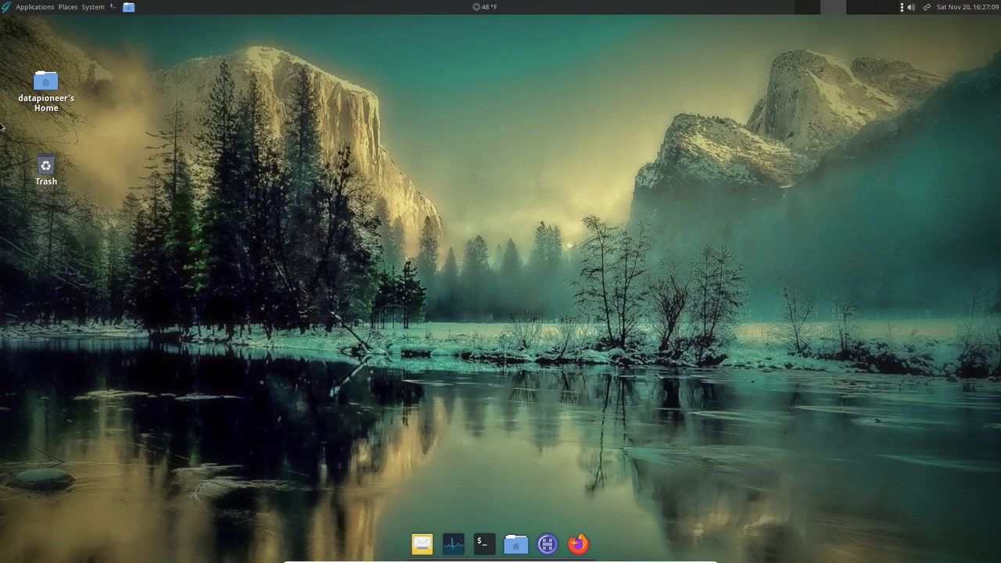
Launch Krita from the Graphics applications, maximize its window to view the interface, and close it
click(35, 7)
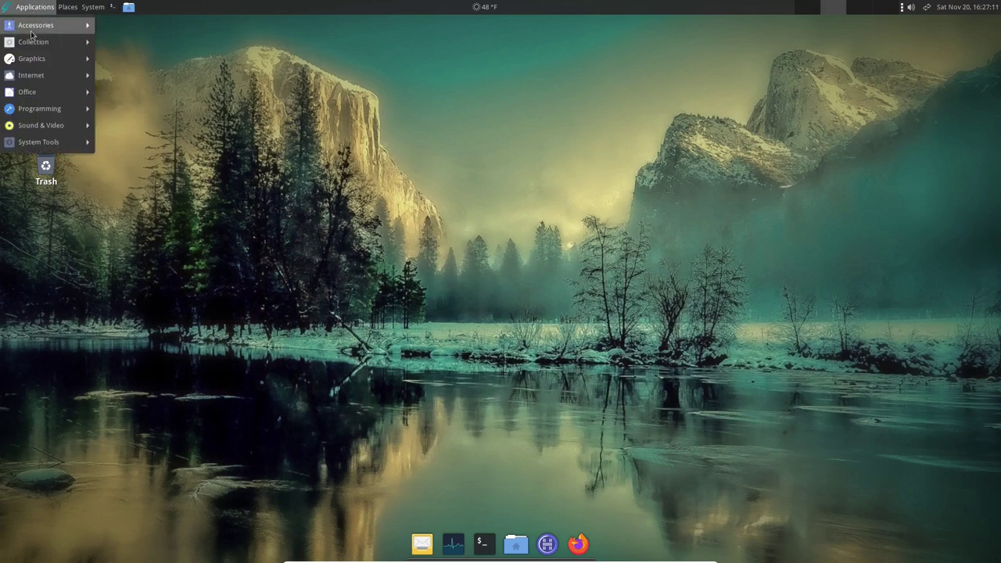
mouse_move(29, 67)
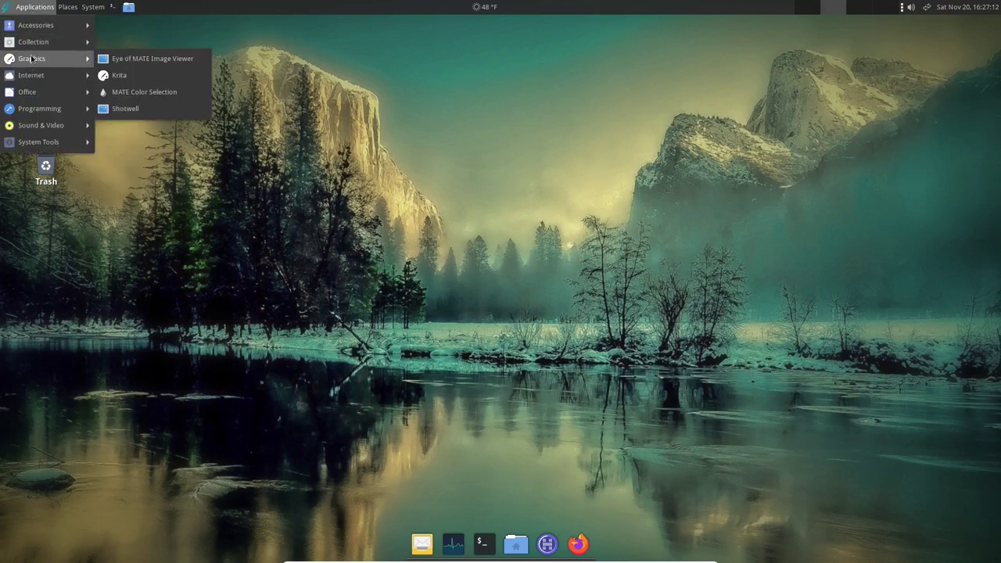
click(109, 75)
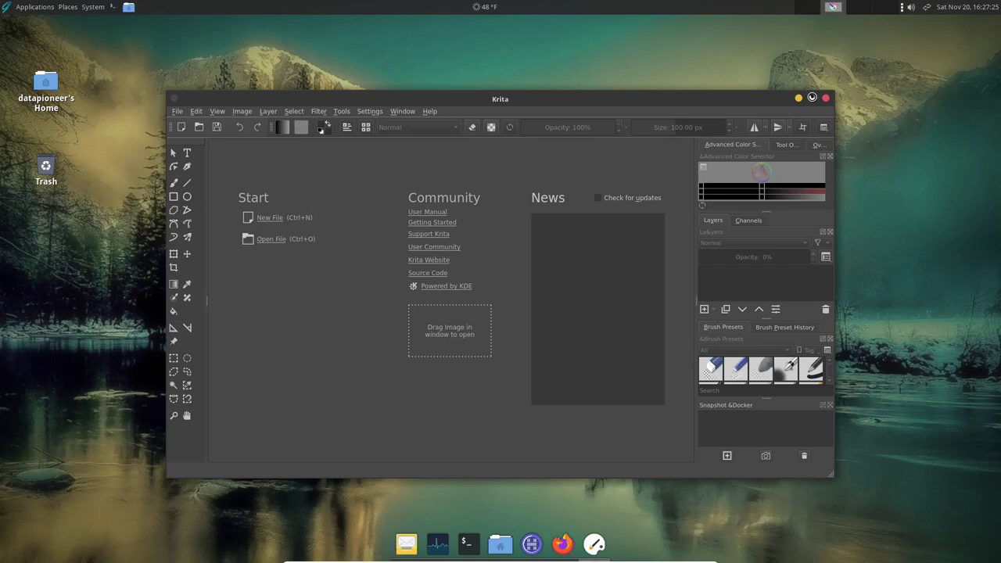
click(811, 98)
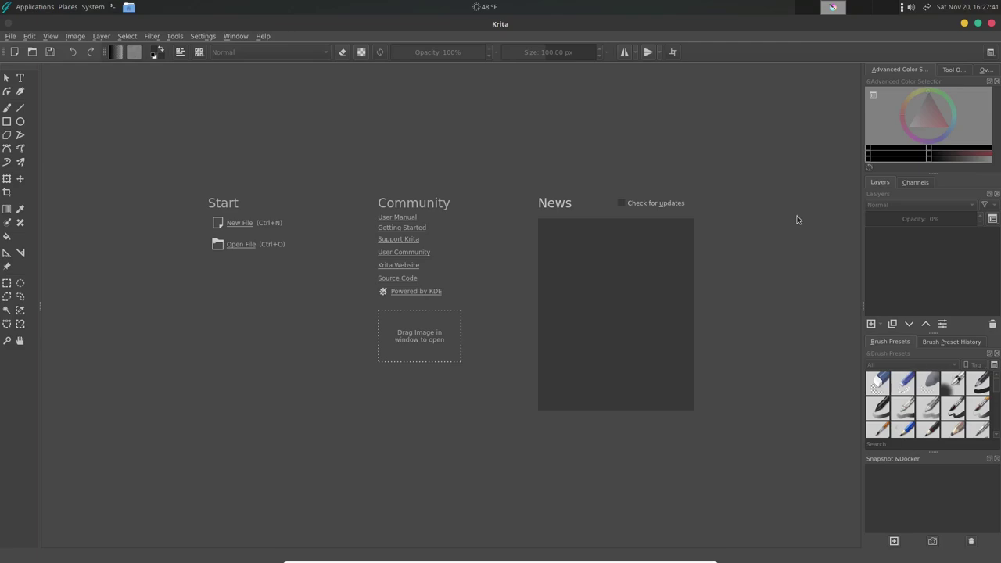
click(990, 25)
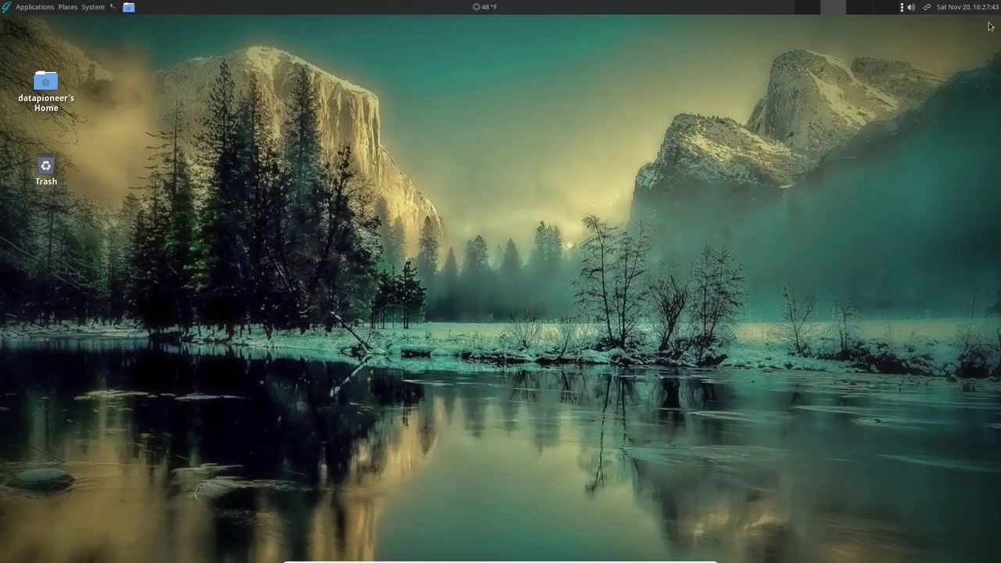
Open the Control Center, check for system updates with Update Station, and dismiss the update notice
click(90, 9)
click(117, 58)
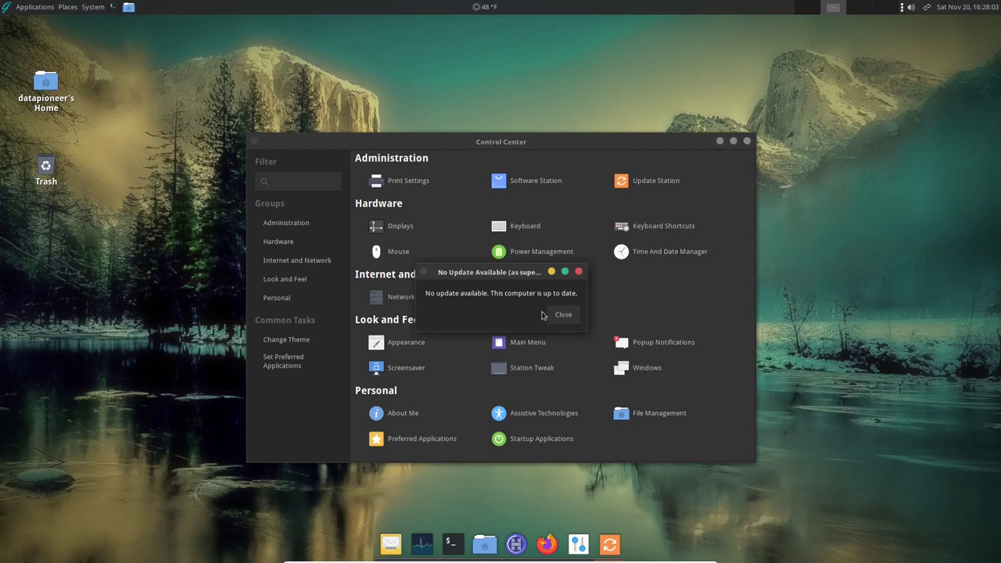
click(566, 316)
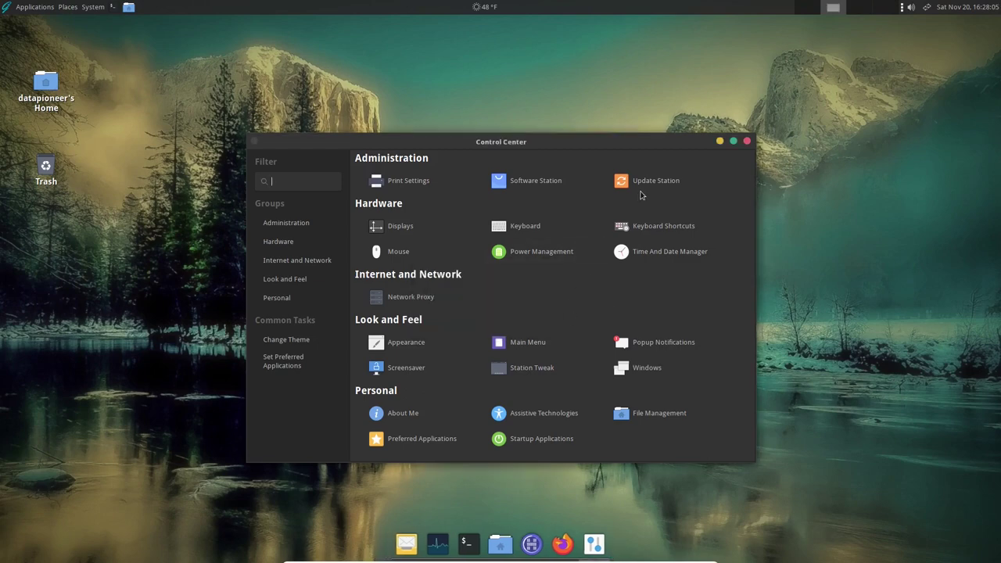
Open a terminal and refresh the package repositories with "sudo pkg update", authenticating with the account password
click(467, 545)
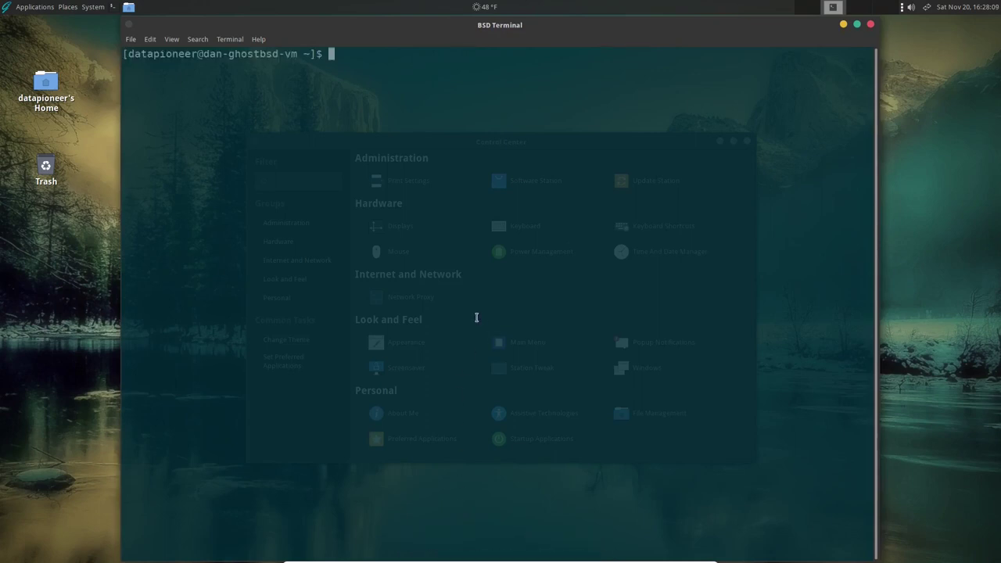
text(sudo pkg updat)
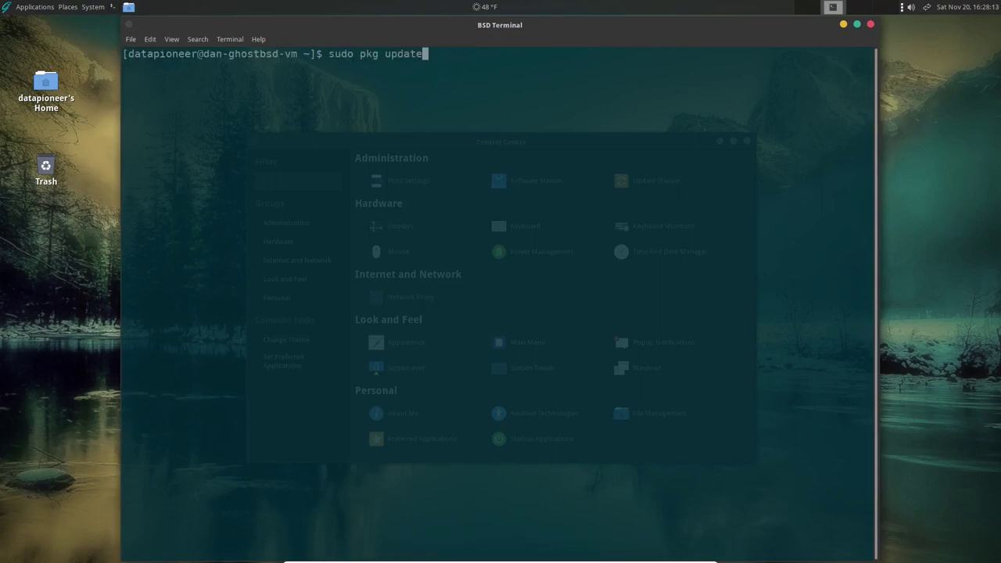
text(e)
key(Return)
key(Return)
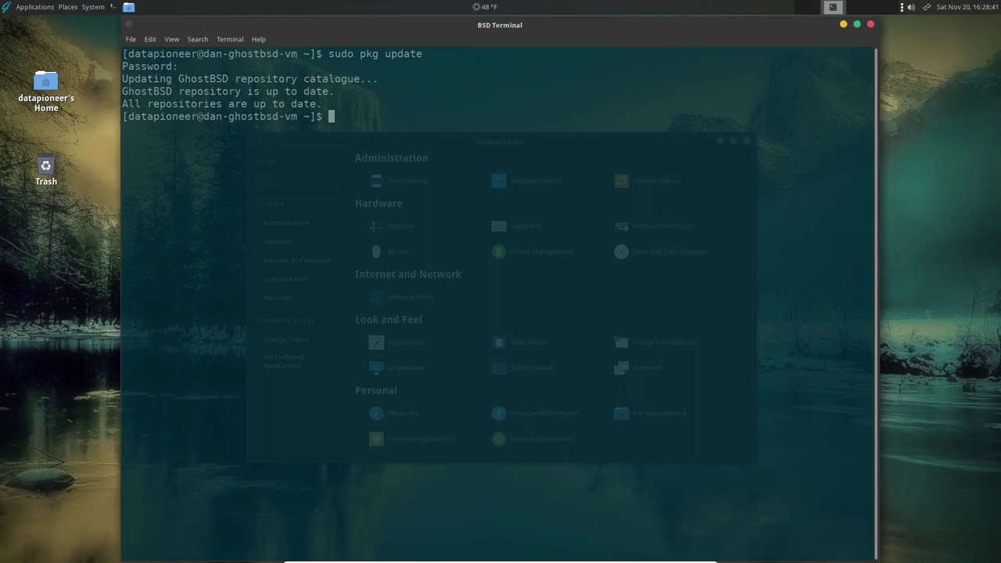
End the terminal session with "exit" and close the Control Center
text(exit)
key(Return)
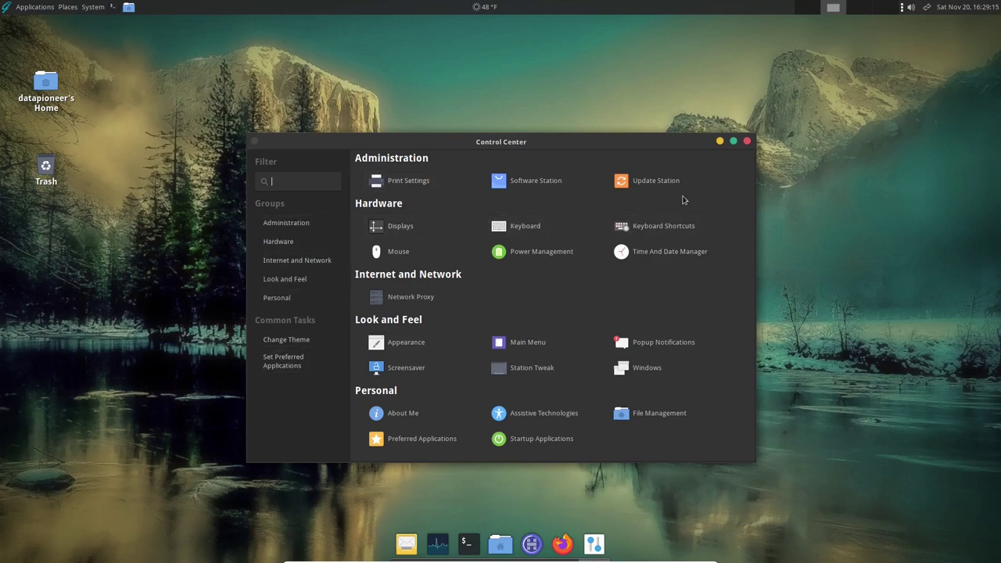
click(747, 141)
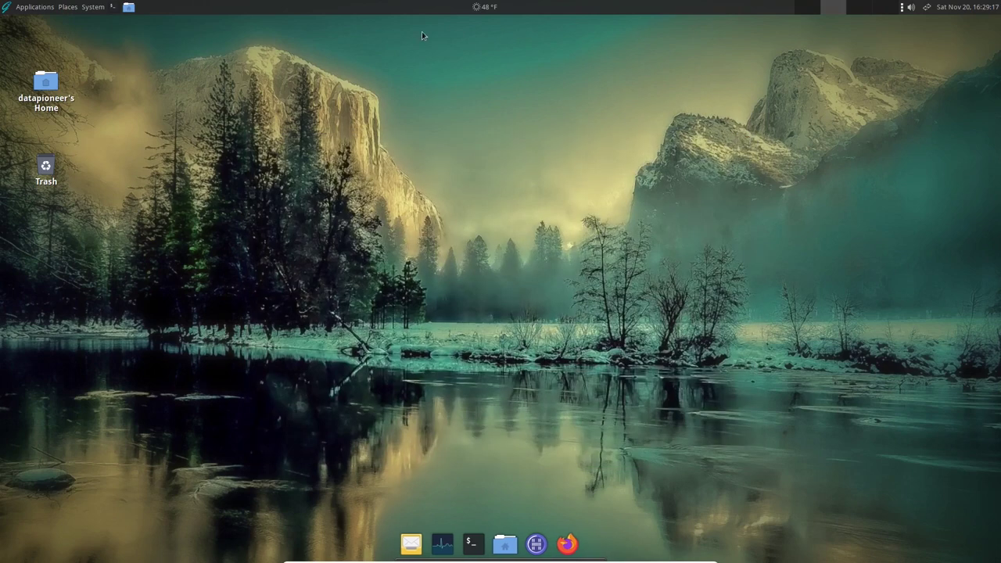
Open the system Help to view the Desktop User Guide's topic list, and close it
click(92, 7)
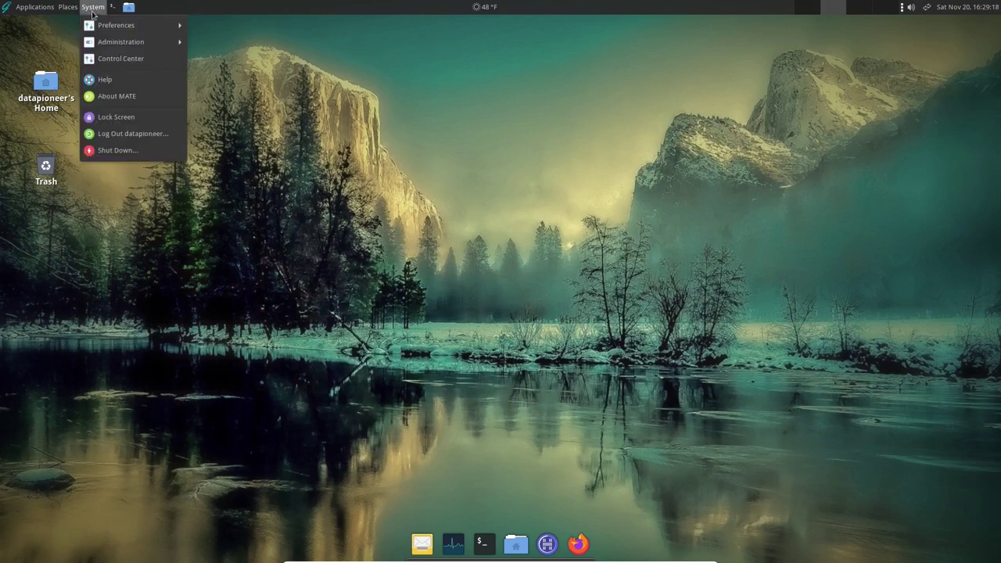
click(97, 81)
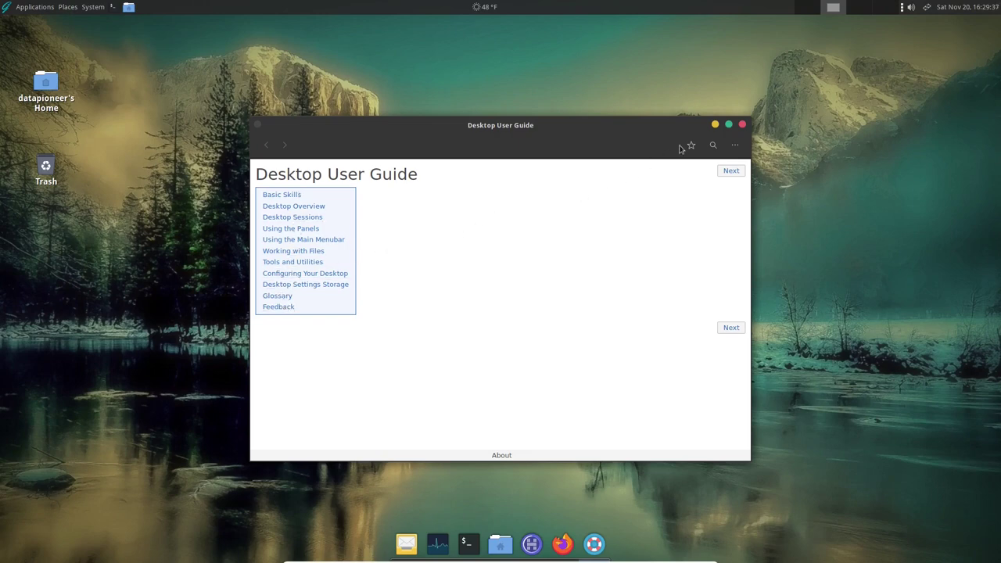
click(742, 125)
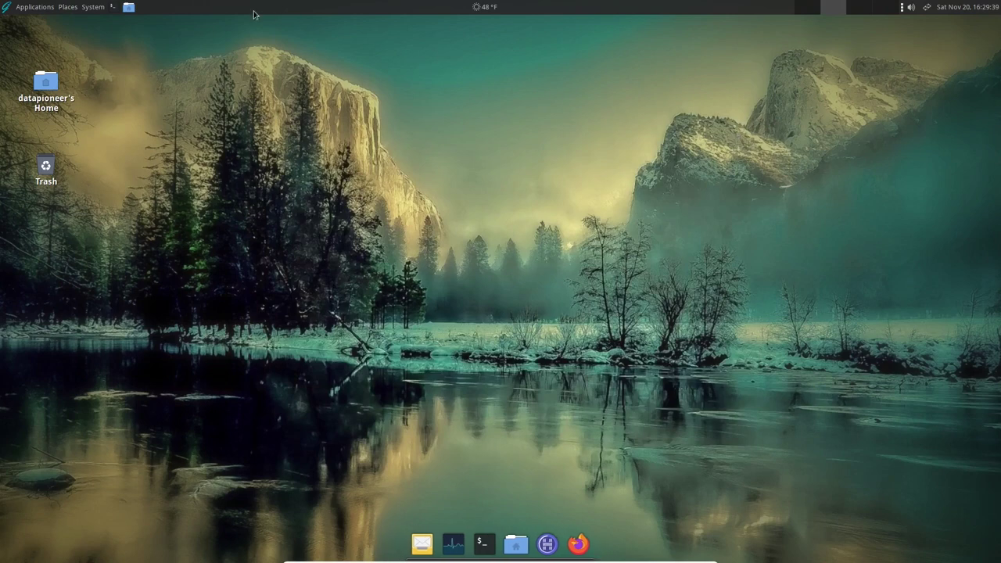
Request a system shutdown to bring up its confirmation options
click(94, 13)
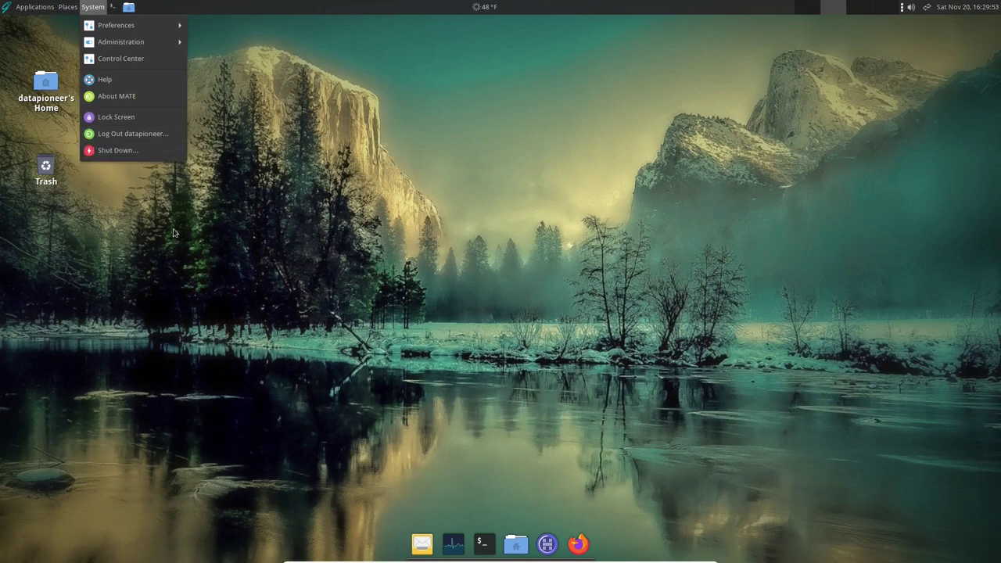
click(141, 156)
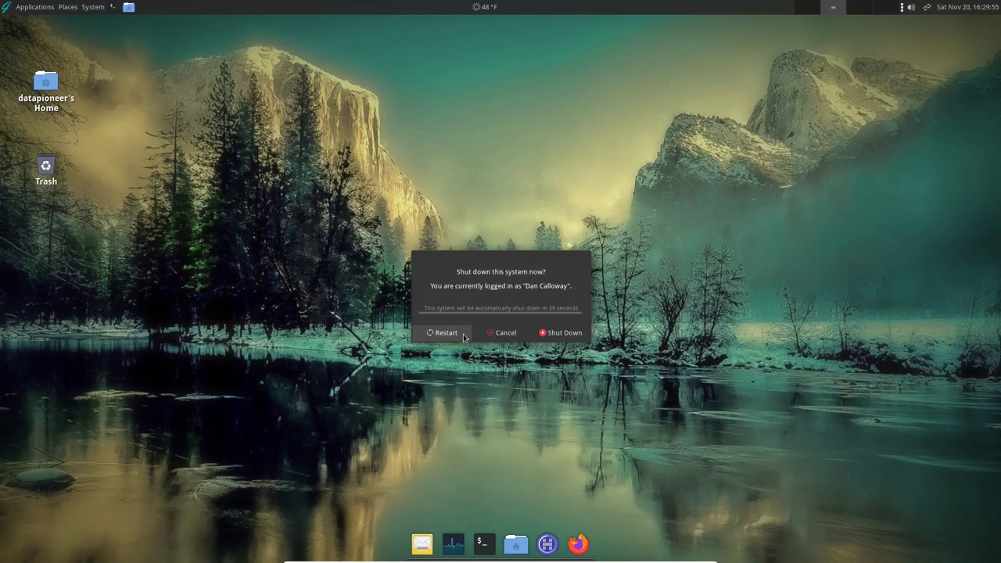